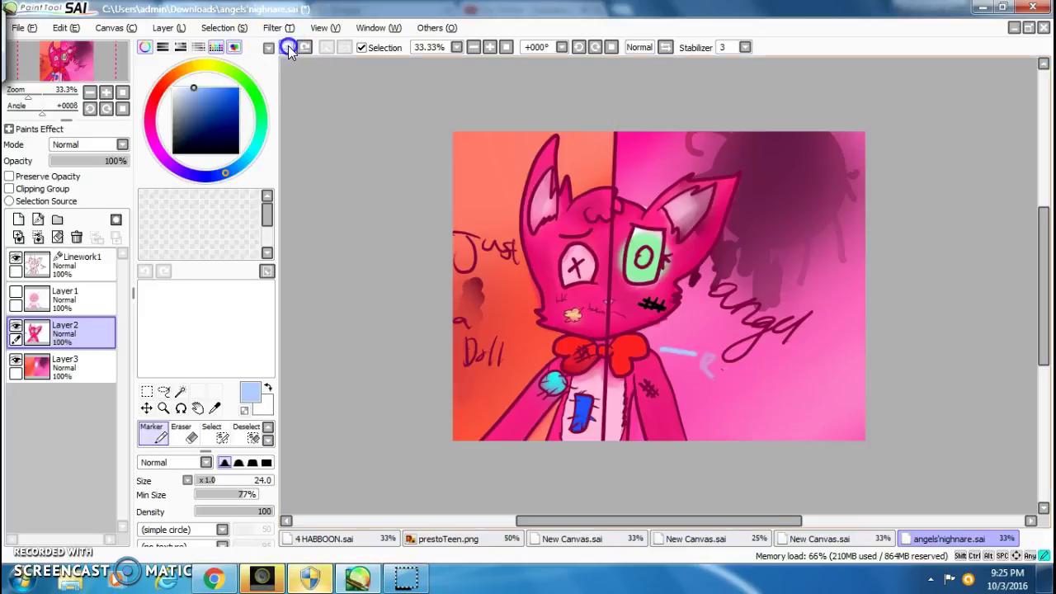
# Create a new blank canvas beside the angels'nighnare.sai reference drawing and choose pink as the brush colour.
pyautogui.click(23, 27)
pyautogui.click(33, 42)
pyautogui.click(295, 252)
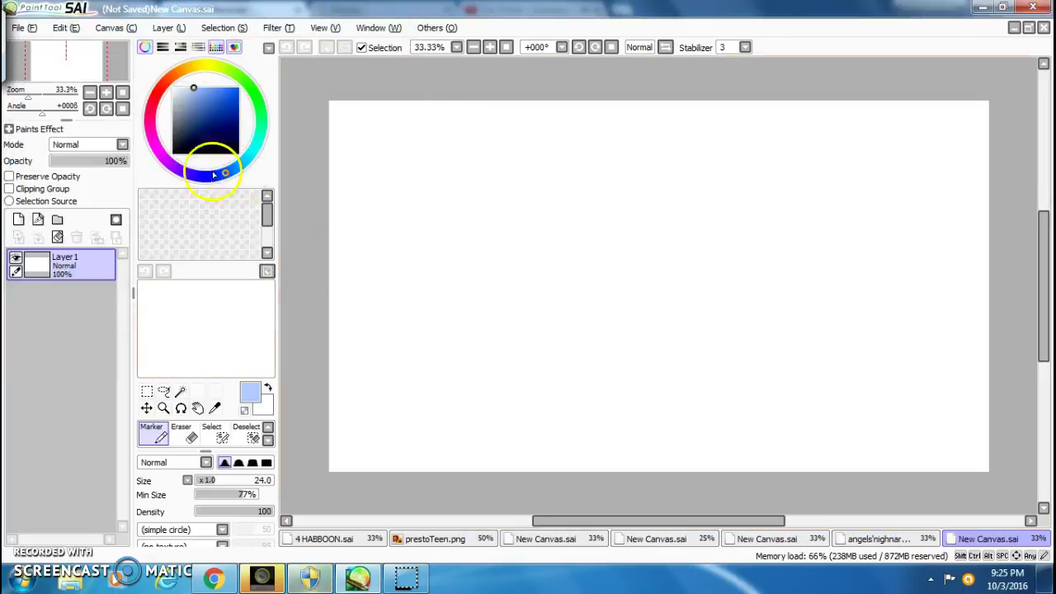
pyautogui.click(850, 539)
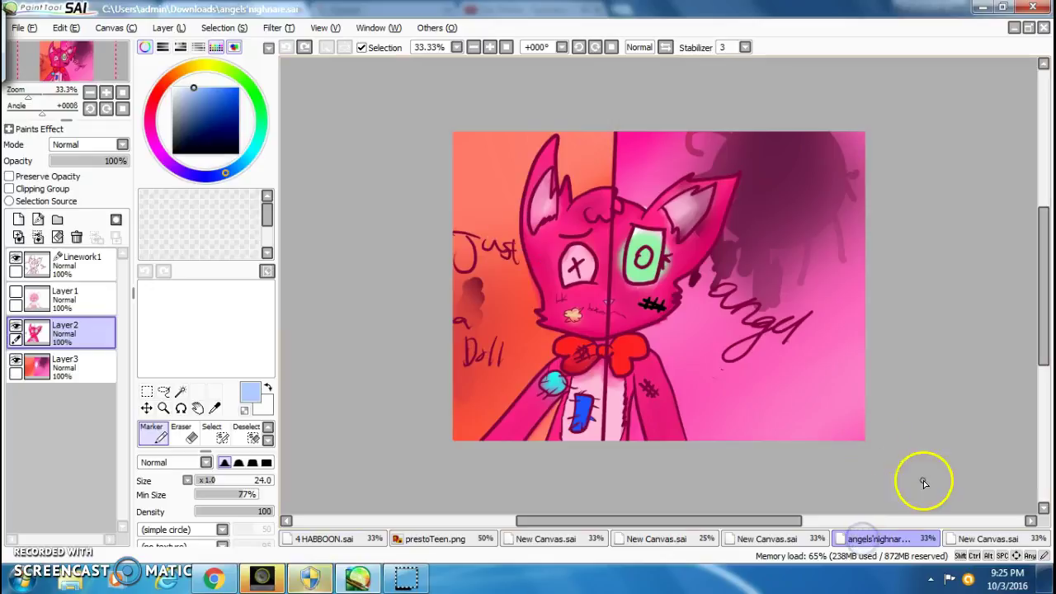
pyautogui.click(987, 538)
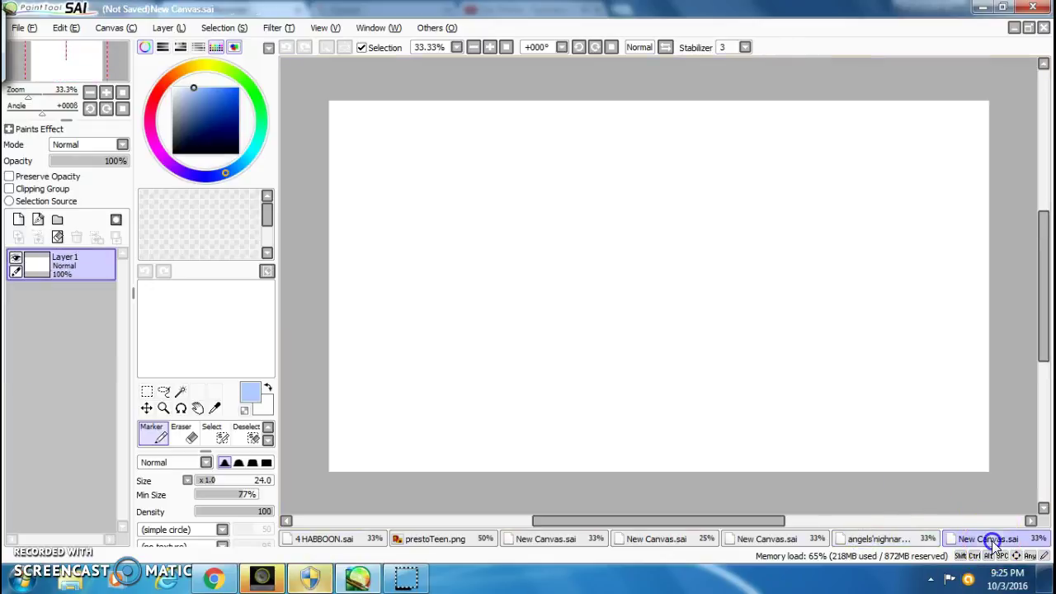
pyautogui.click(153, 146)
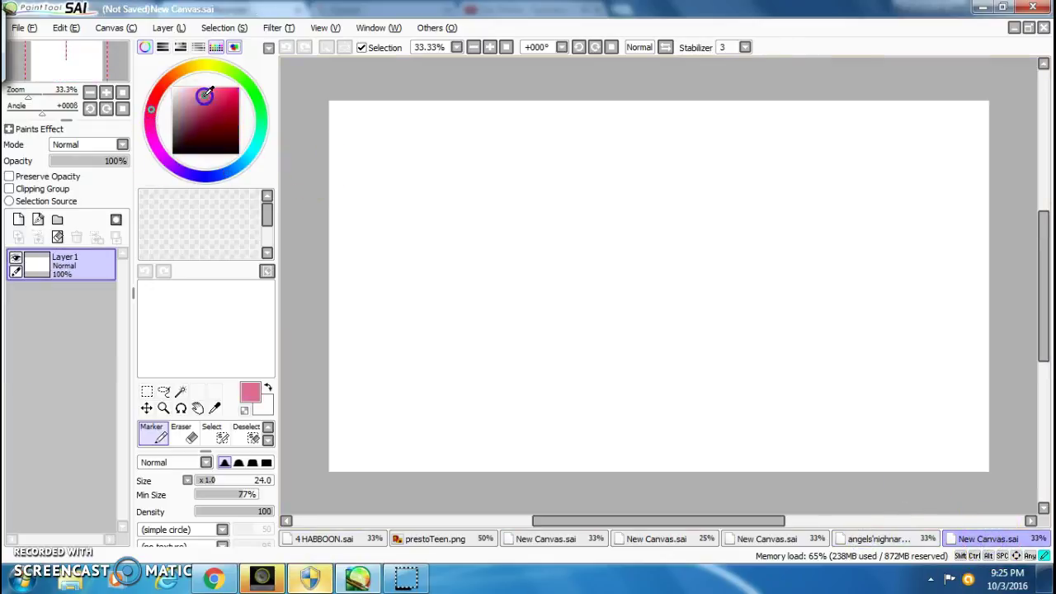
# Sketch a doubled vertical dividing line down the canvas with an oval head guide around it, checking the reference drawing.
pyautogui.moveTo(650, 92); pyautogui.dragTo(664, 541)
pyautogui.moveTo(652, 125)
pyautogui.mouseDown()
pyautogui.moveTo(643, 149)
pyautogui.moveTo(702, 273)
pyautogui.moveTo(586, 233)
pyautogui.moveTo(709, 276)
pyautogui.mouseUp()
pyautogui.click(286, 47)
pyautogui.click(684, 540)
pyautogui.click(747, 540)
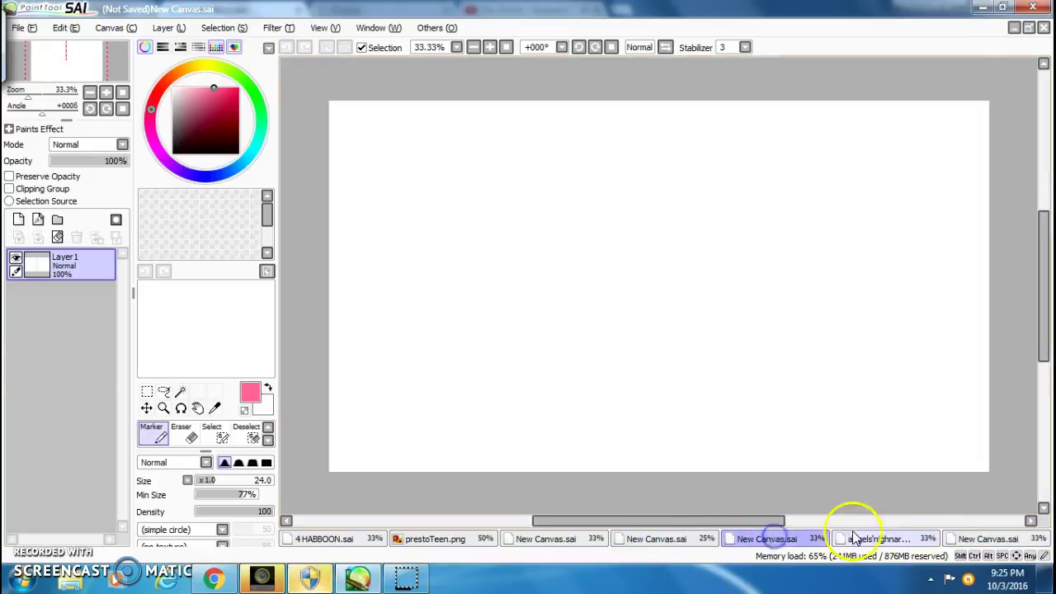
pyautogui.click(855, 537)
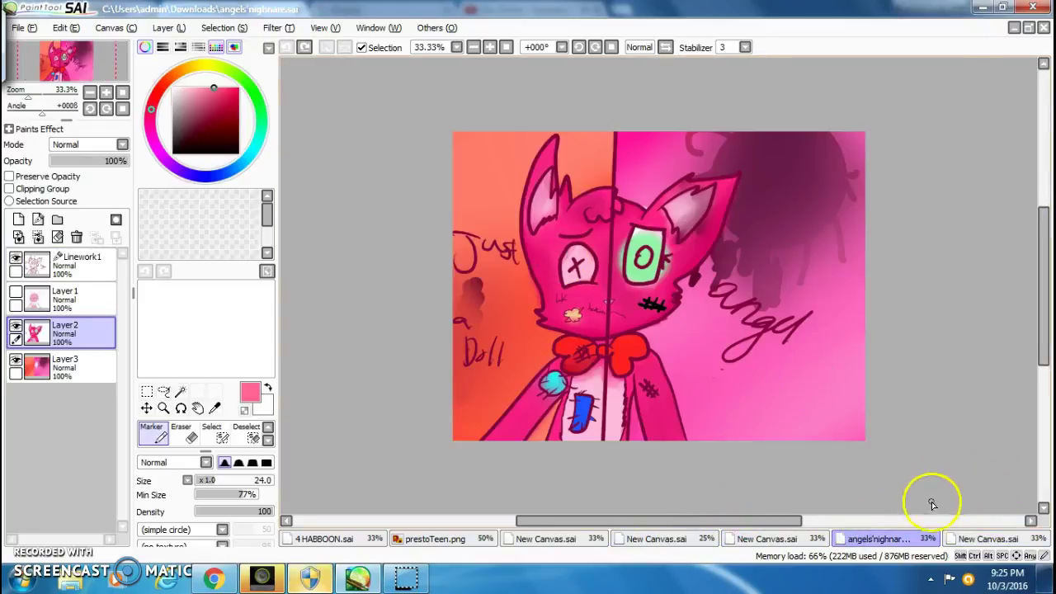
pyautogui.click(987, 538)
# Sketch the right ear rising from the top of the head oval, with its outer edge running down the head's side.
pyautogui.scroll(-2, 684, 160)
pyautogui.scroll(3, 660, 156)
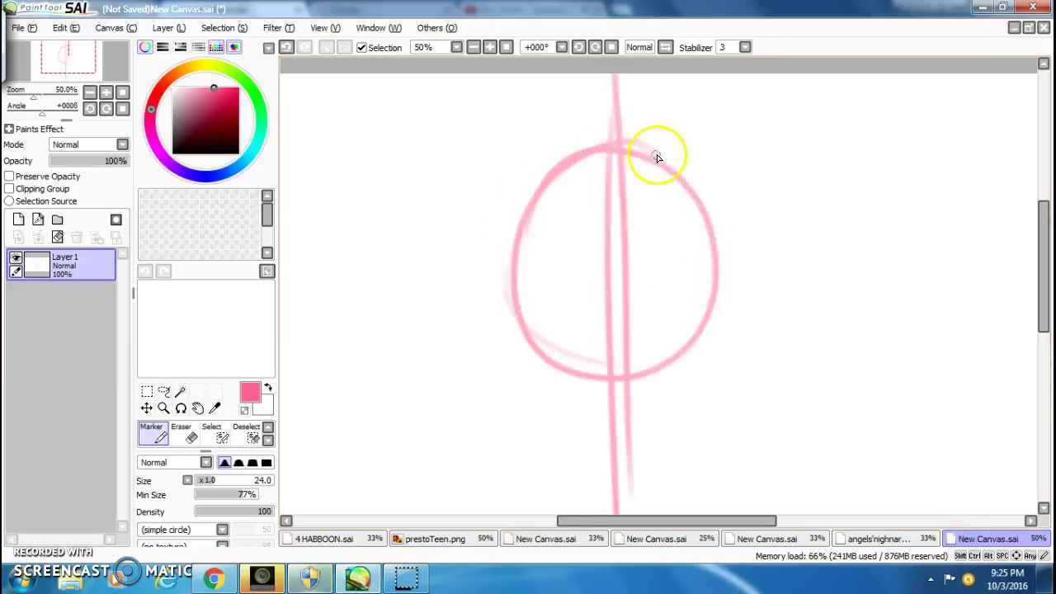
pyautogui.scroll(1, 660, 157)
pyautogui.moveTo(643, 202); pyautogui.dragTo(668, 57)
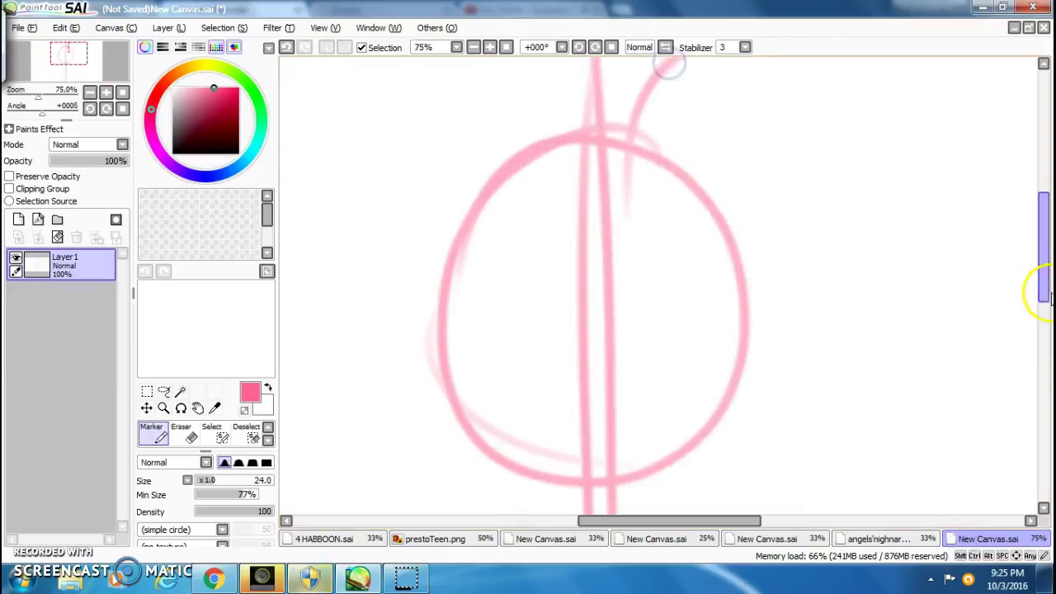
pyautogui.moveTo(1037, 287); pyautogui.dragTo(1032, 247)
pyautogui.moveTo(642, 321)
pyautogui.mouseDown()
pyautogui.moveTo(652, 146)
pyautogui.moveTo(775, 320)
pyautogui.moveTo(760, 306)
pyautogui.moveTo(771, 394)
pyautogui.mouseUp()
# Sketch two curved fur tufts on the lower right cheek and compare them with the reference drawing.
pyautogui.moveTo(1037, 240); pyautogui.dragTo(1027, 300)
pyautogui.moveTo(725, 245); pyautogui.dragTo(739, 272)
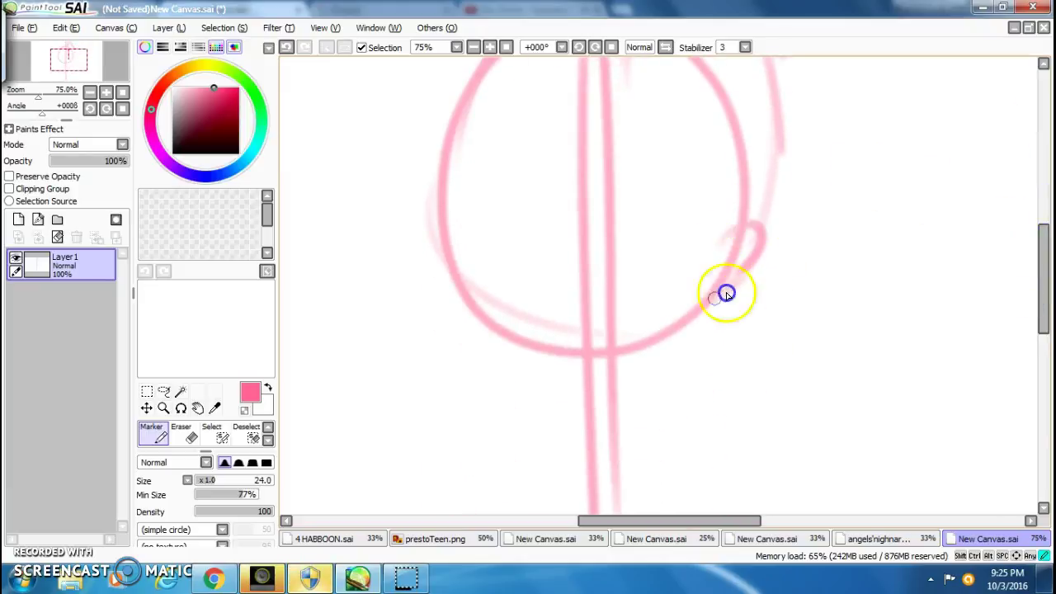
pyautogui.moveTo(740, 317); pyautogui.dragTo(674, 344)
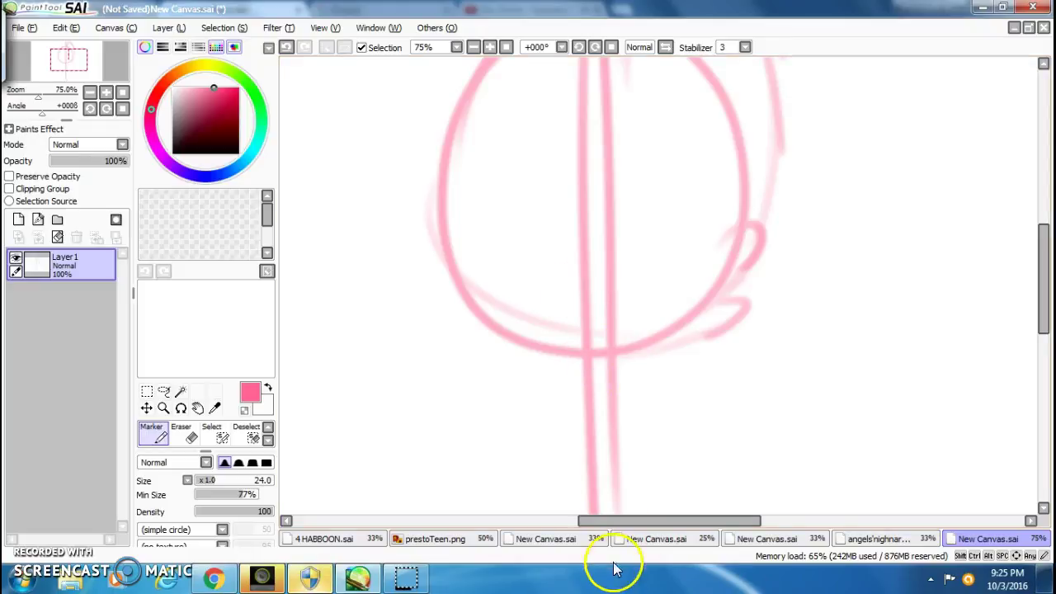
pyautogui.click(788, 538)
pyautogui.click(861, 540)
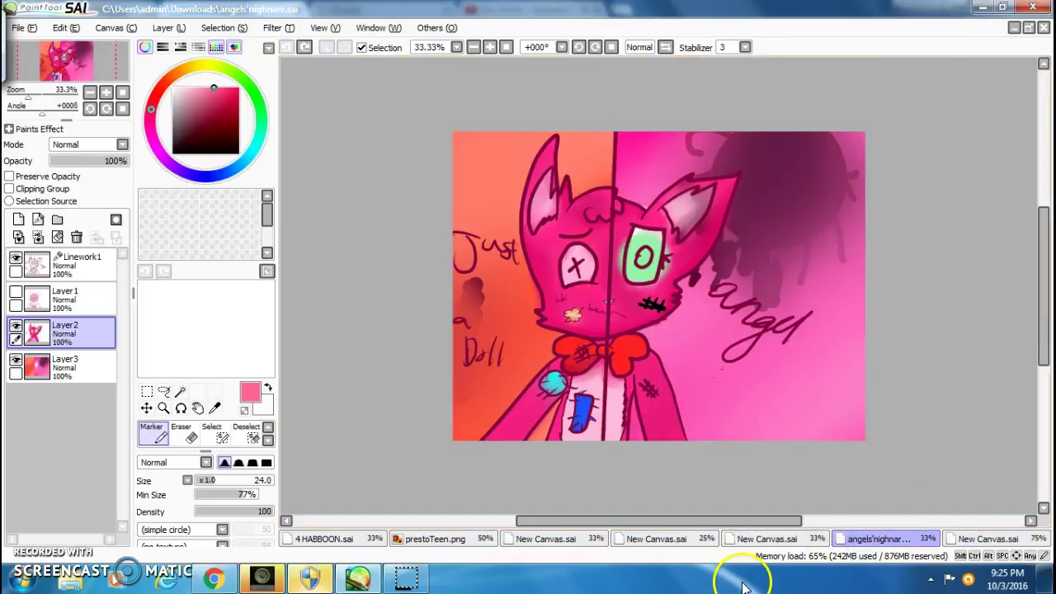
pyautogui.click(991, 442)
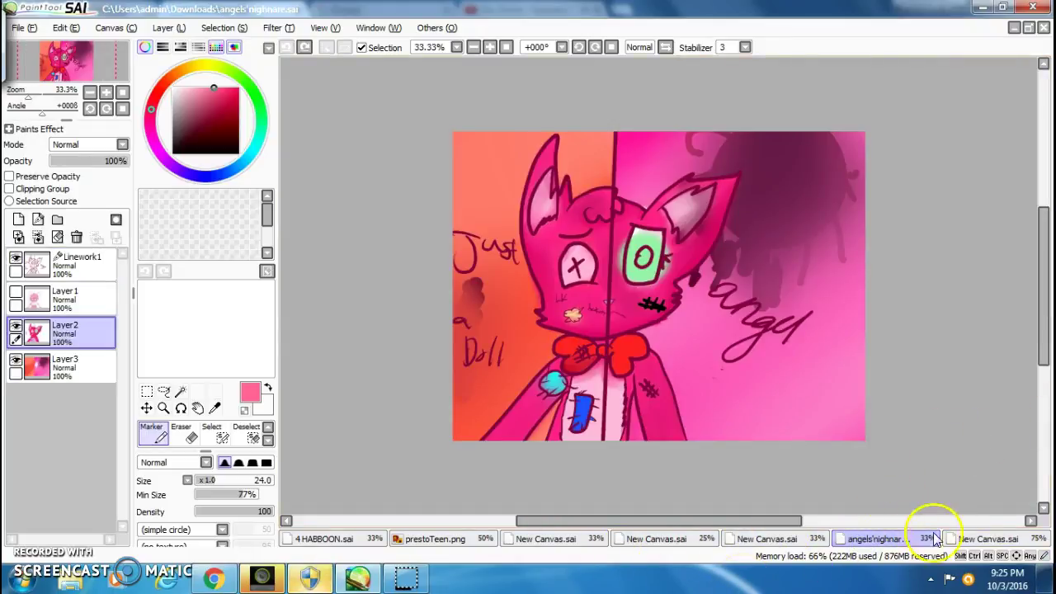
pyautogui.click(957, 540)
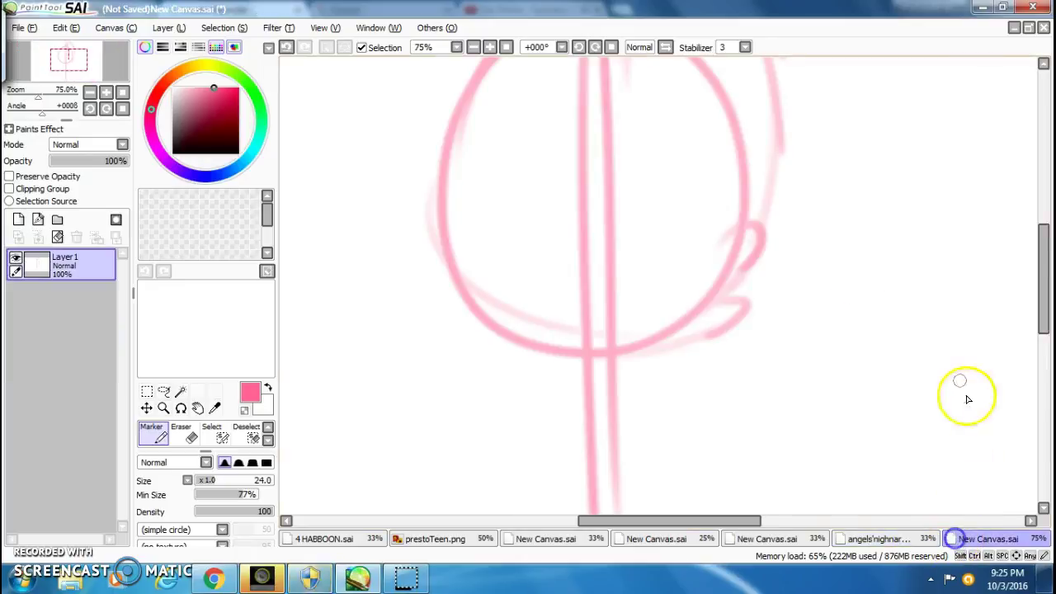
# Sketch the long left ear and continue its outer edge down the left side of the head.
pyautogui.moveTo(1041, 313); pyautogui.dragTo(1046, 265)
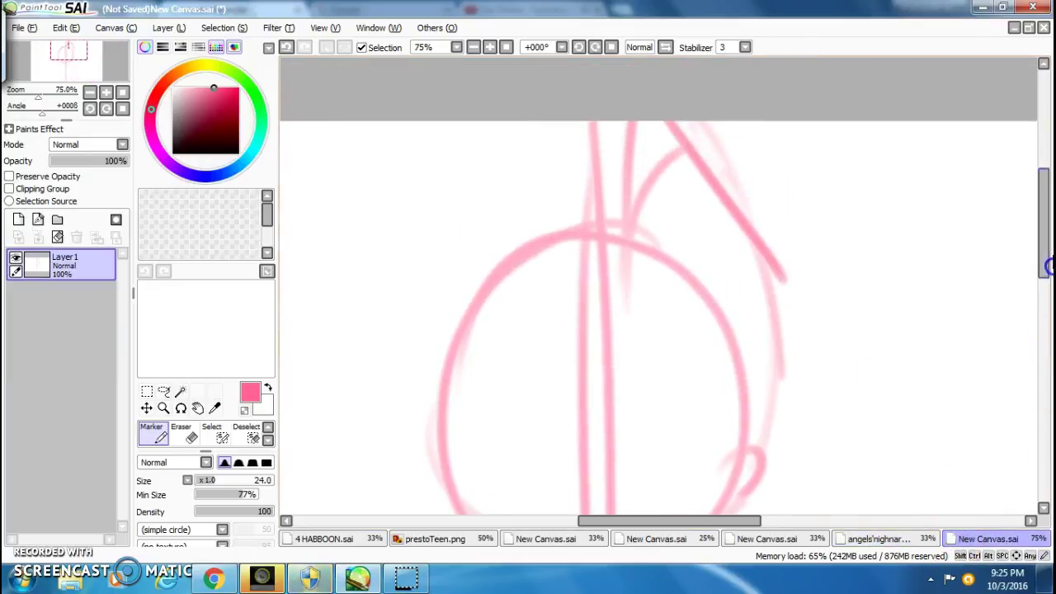
pyautogui.moveTo(499, 124)
pyautogui.mouseDown()
pyautogui.moveTo(448, 203)
pyautogui.moveTo(436, 372)
pyautogui.mouseUp()
pyautogui.moveTo(453, 321)
pyautogui.mouseDown()
pyautogui.moveTo(408, 432)
pyautogui.moveTo(371, 405)
pyautogui.mouseUp()
pyautogui.moveTo(441, 231); pyautogui.dragTo(427, 499)
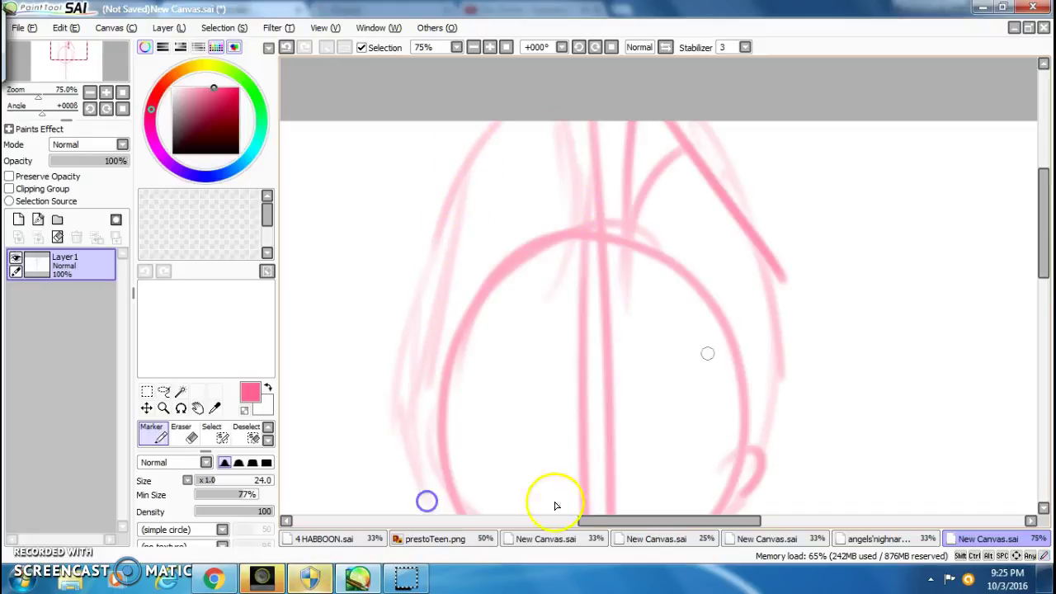
# Sketch pointed zigzag fur tufts on the lower left cheek and check the reference drawing.
pyautogui.moveTo(1043, 224); pyautogui.dragTo(1043, 282)
pyautogui.moveTo(474, 292)
pyautogui.mouseDown()
pyautogui.moveTo(428, 297)
pyautogui.moveTo(396, 318)
pyautogui.moveTo(423, 387)
pyautogui.mouseUp()
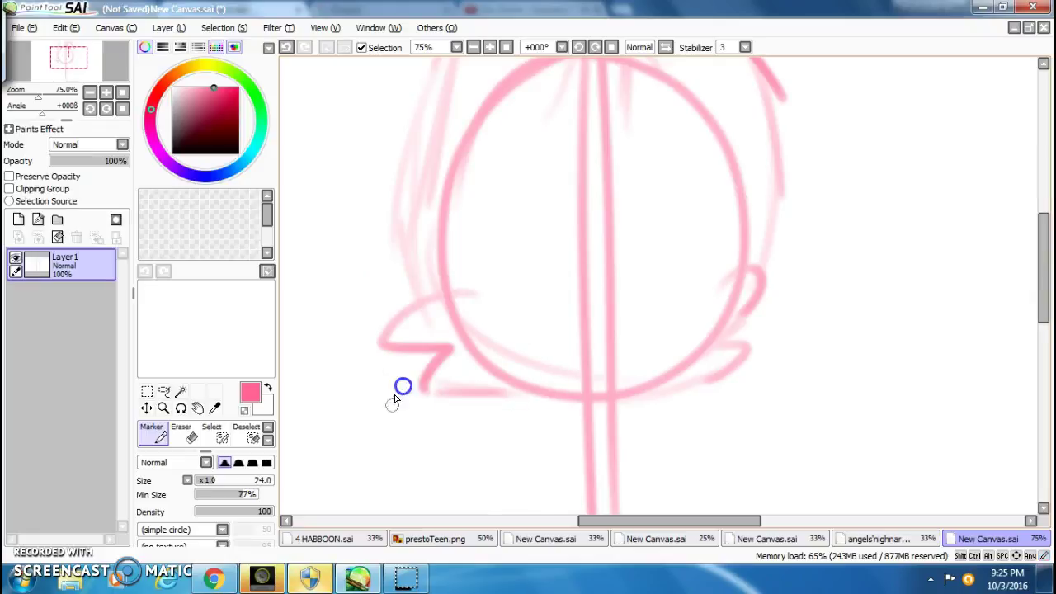
pyautogui.click(882, 539)
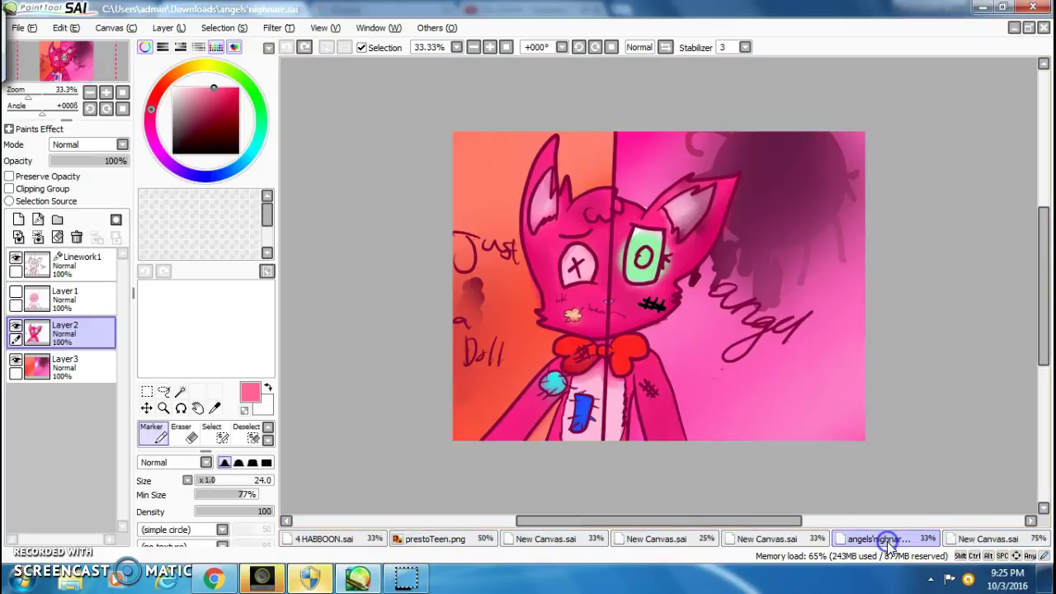
pyautogui.click(961, 540)
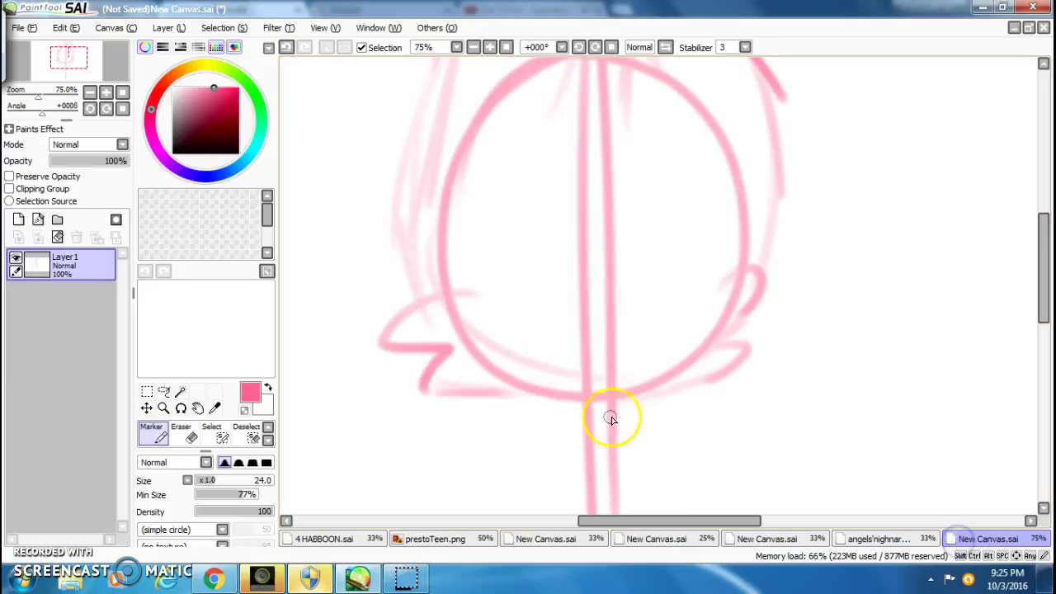
# Sketch a bow tie under the chin with a round centre knot, a creased right loop and a left loop.
pyautogui.moveTo(610, 420); pyautogui.dragTo(610, 438)
pyautogui.moveTo(624, 393); pyautogui.dragTo(729, 399)
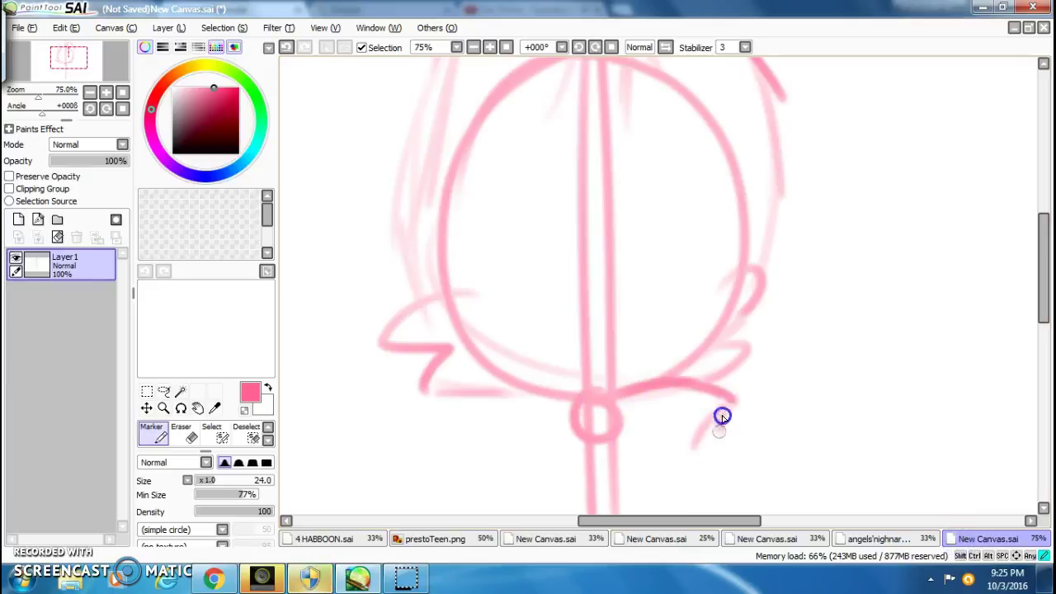
pyautogui.moveTo(615, 438)
pyautogui.mouseDown()
pyautogui.moveTo(658, 477)
pyautogui.moveTo(702, 486)
pyautogui.mouseUp()
pyautogui.moveTo(668, 416); pyautogui.dragTo(623, 428)
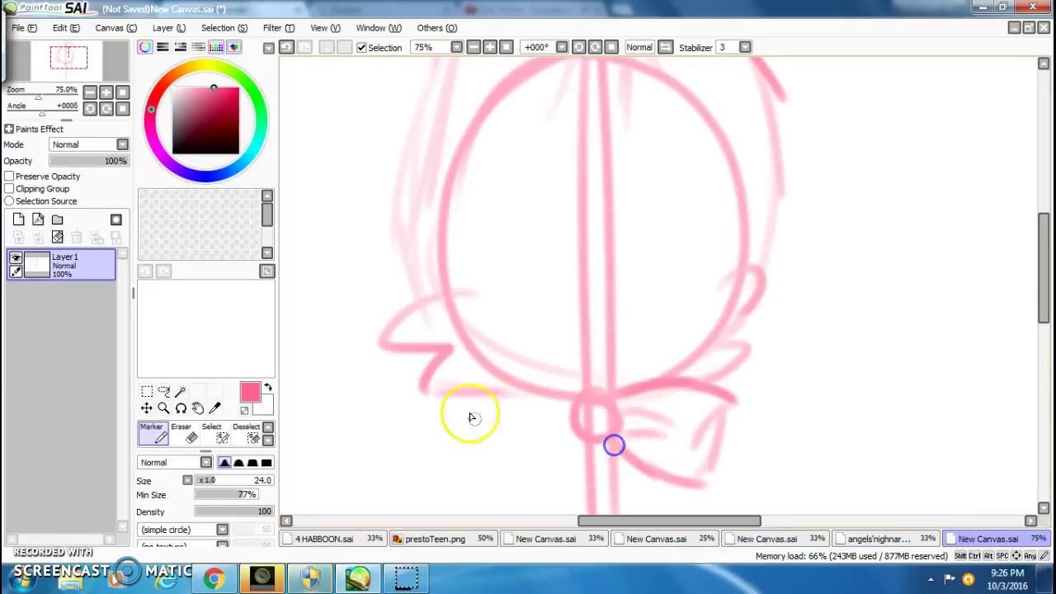
pyautogui.click(495, 422)
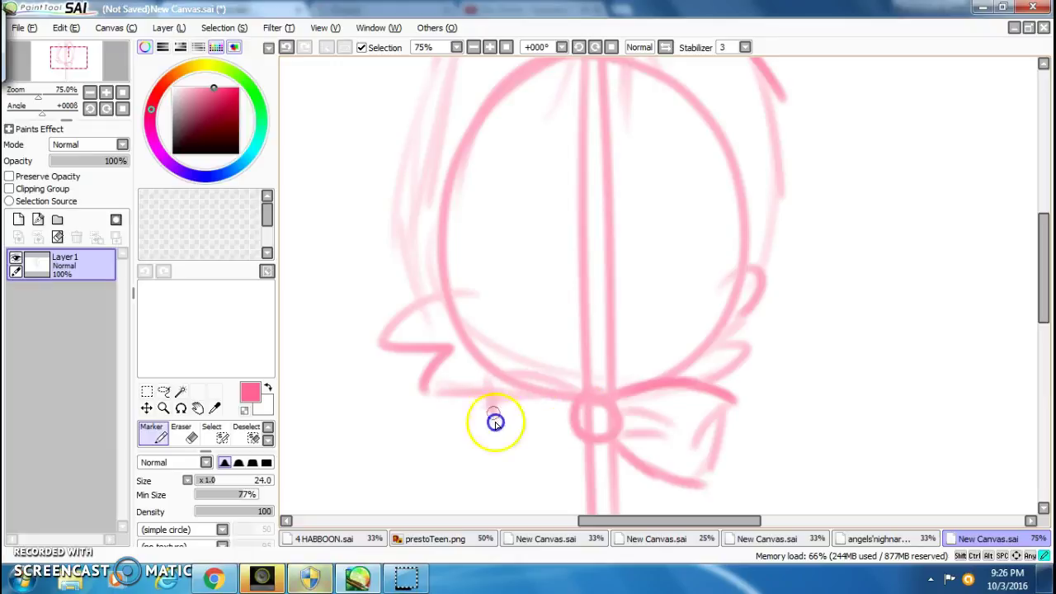
pyautogui.moveTo(501, 384)
pyautogui.mouseDown()
pyautogui.moveTo(513, 441)
pyautogui.moveTo(578, 448)
pyautogui.mouseUp()
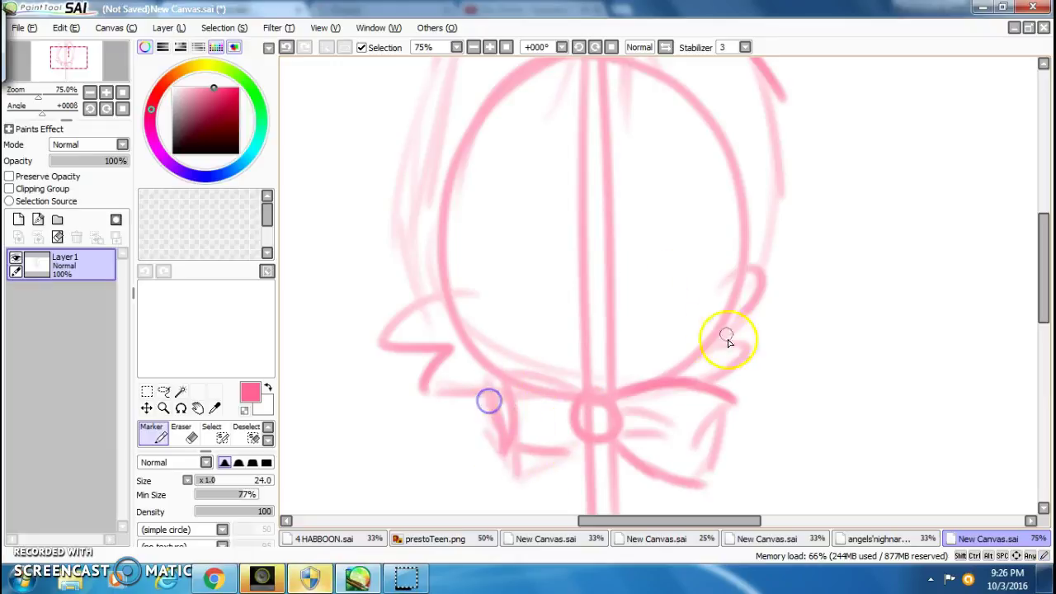
# Sketch a curled hair tuft on the forehead across the dividing line, following the reference drawing.
pyautogui.scroll(-1, 657, 274)
pyautogui.scroll(2, 657, 275)
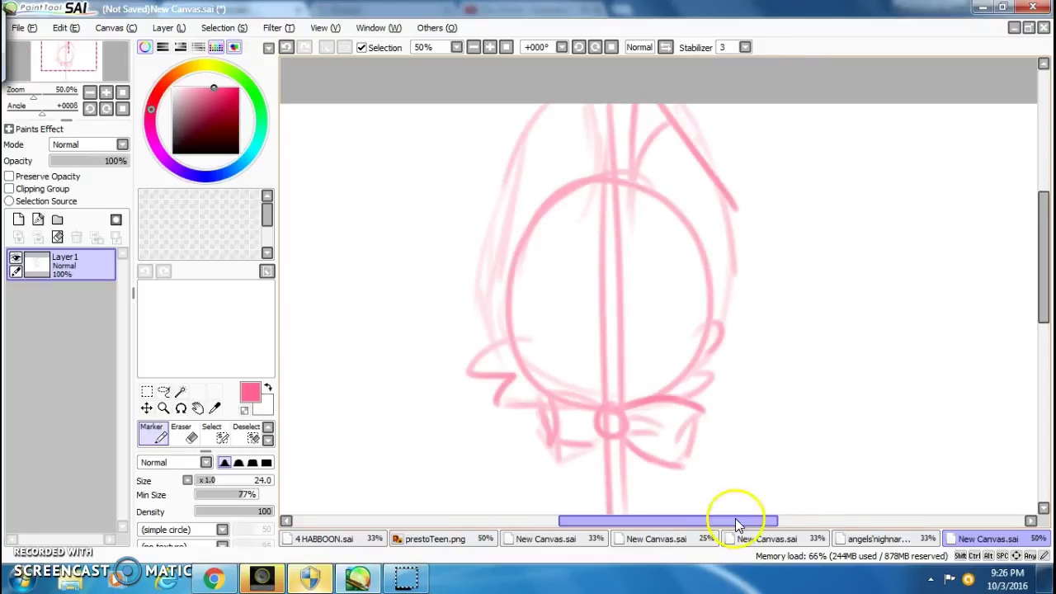
pyautogui.click(875, 539)
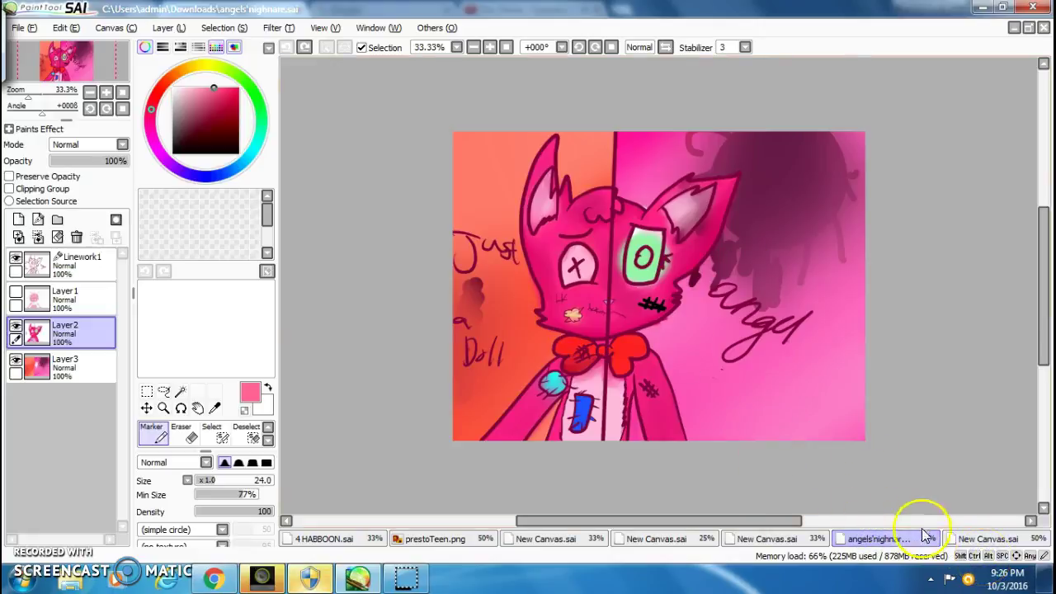
pyautogui.click(967, 539)
pyautogui.moveTo(583, 192)
pyautogui.mouseDown()
pyautogui.moveTo(642, 191)
pyautogui.moveTo(671, 218)
pyautogui.mouseUp()
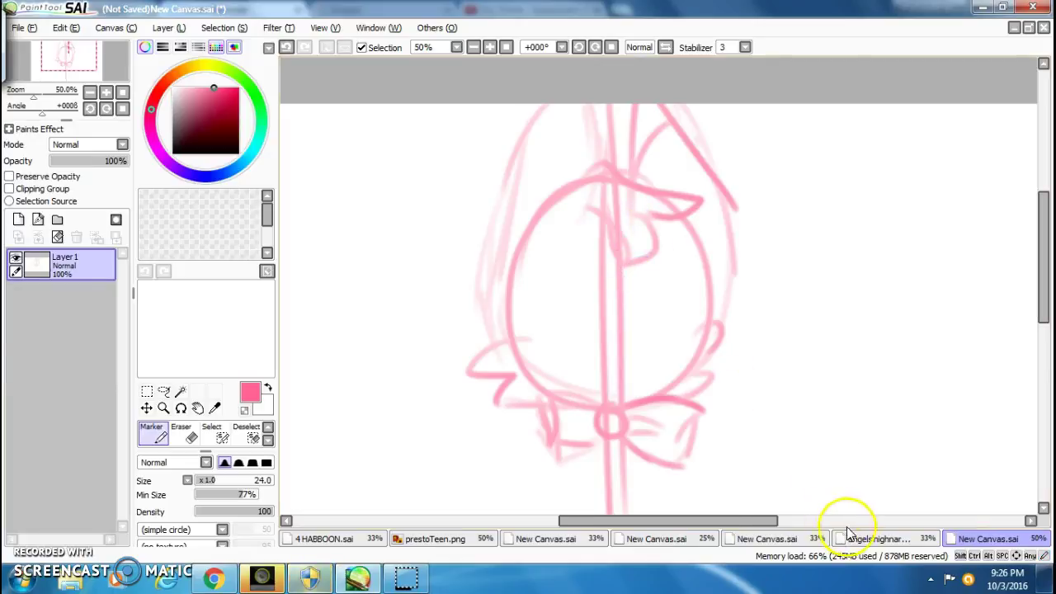
pyautogui.click(870, 538)
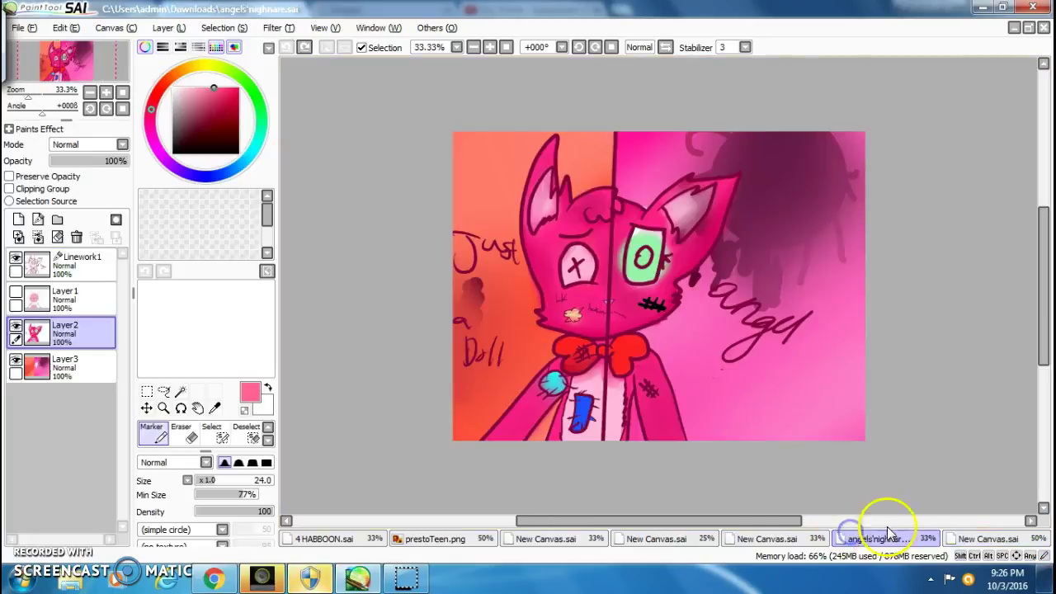
pyautogui.click(983, 539)
# Sketch a small triangular nose on the dividing line and the curved smile on the right half of the face.
pyautogui.scroll(4, 575, 382)
pyautogui.scroll(-4, 531, 391)
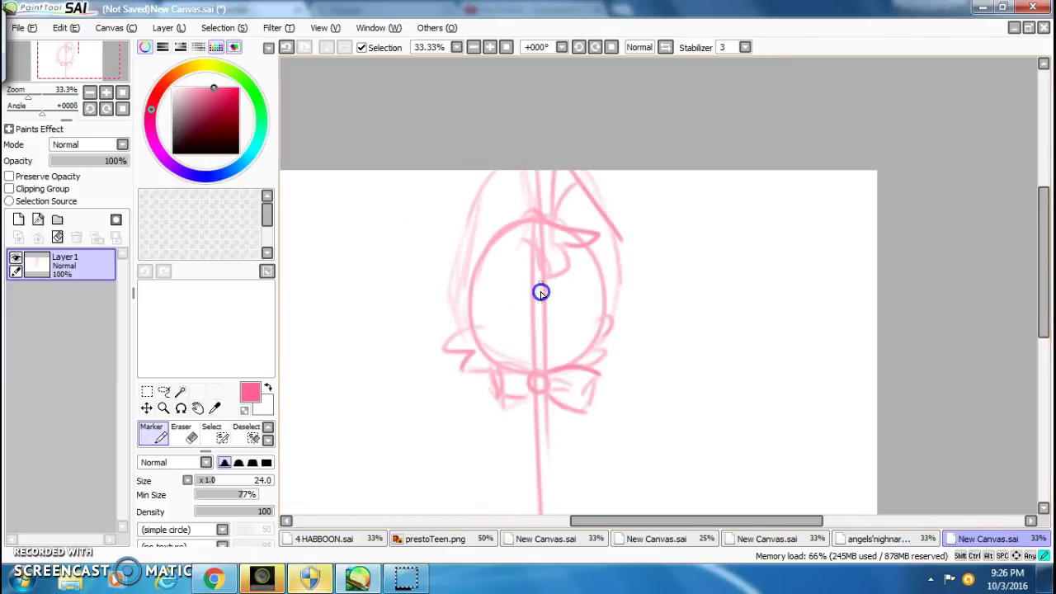
pyautogui.scroll(4, 540, 293)
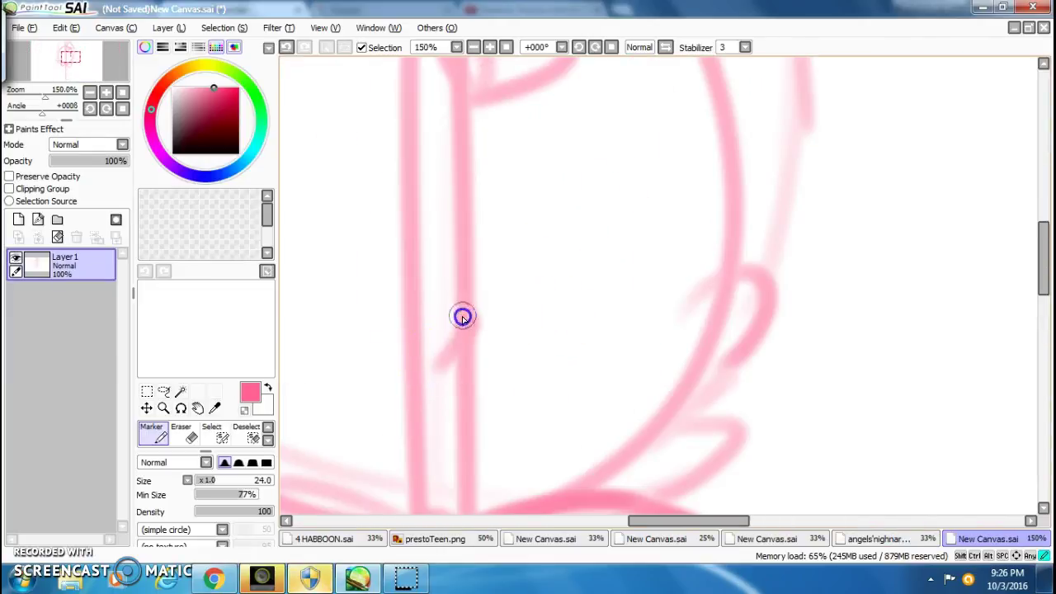
pyautogui.moveTo(463, 318)
pyautogui.mouseDown()
pyautogui.moveTo(409, 324)
pyautogui.moveTo(433, 362)
pyautogui.mouseUp()
pyautogui.click(549, 418)
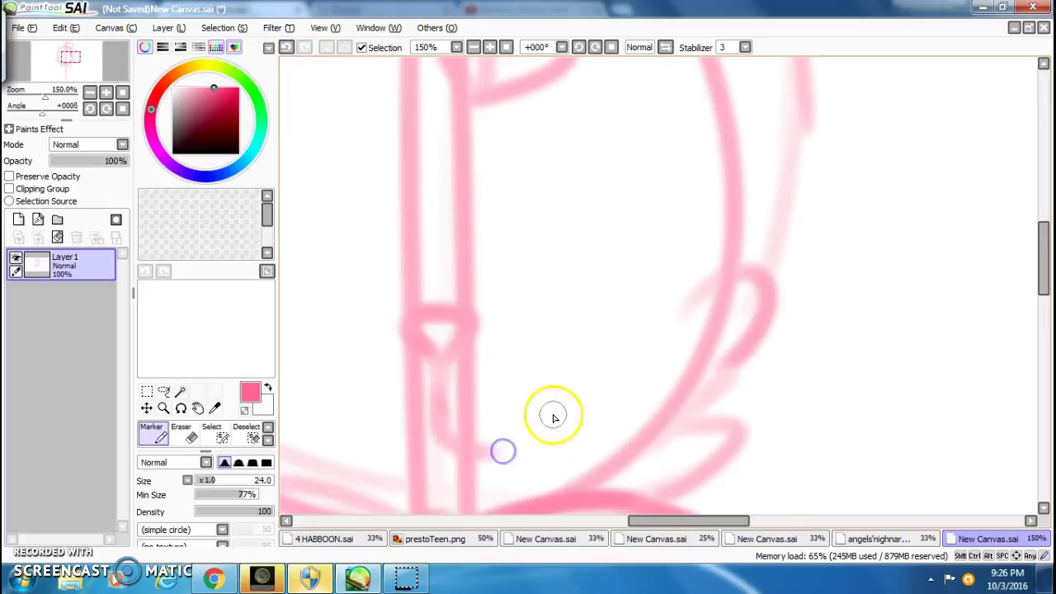
pyautogui.moveTo(539, 435)
pyautogui.mouseDown()
pyautogui.moveTo(501, 454)
pyautogui.moveTo(426, 444)
pyautogui.moveTo(478, 453)
pyautogui.moveTo(469, 521)
pyautogui.moveTo(450, 450)
pyautogui.moveTo(456, 503)
pyautogui.mouseUp()
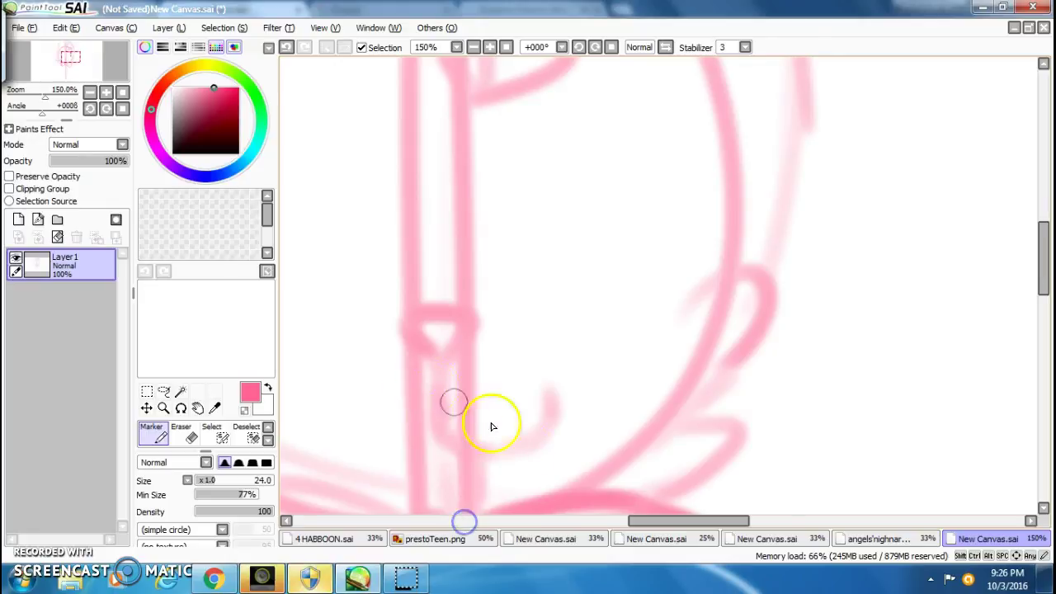
# Sketch the left half of the mouth as a slanting line covered with zigzag stitches, reaching from the cheek to the nose.
pyautogui.scroll(-3, 487, 404)
pyautogui.scroll(4, 475, 404)
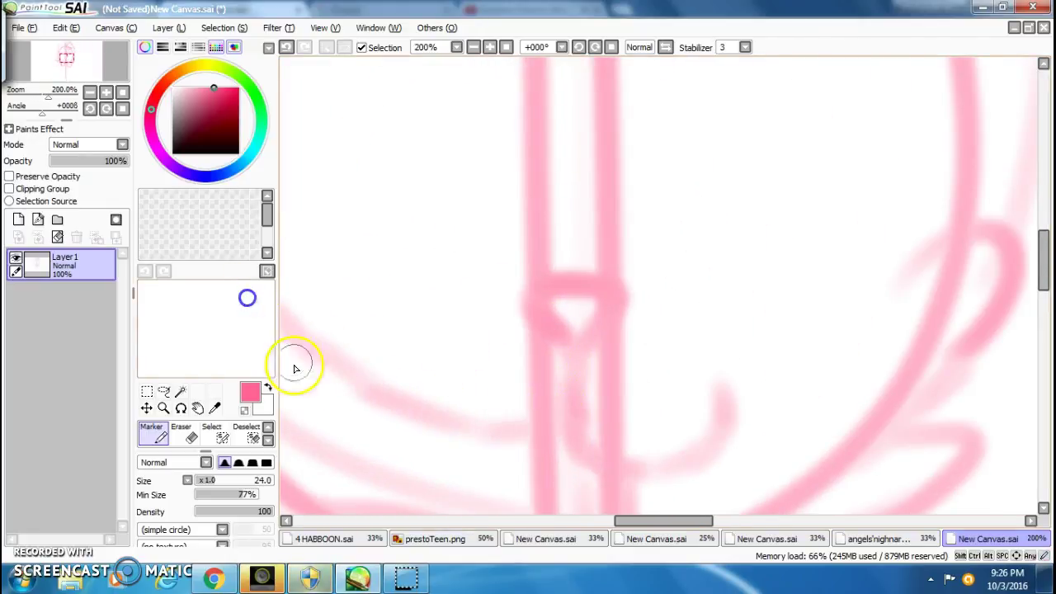
pyautogui.moveTo(661, 520); pyautogui.dragTo(625, 521)
pyautogui.moveTo(480, 309)
pyautogui.mouseDown()
pyautogui.moveTo(626, 402)
pyautogui.moveTo(695, 396)
pyautogui.moveTo(801, 426)
pyautogui.mouseUp()
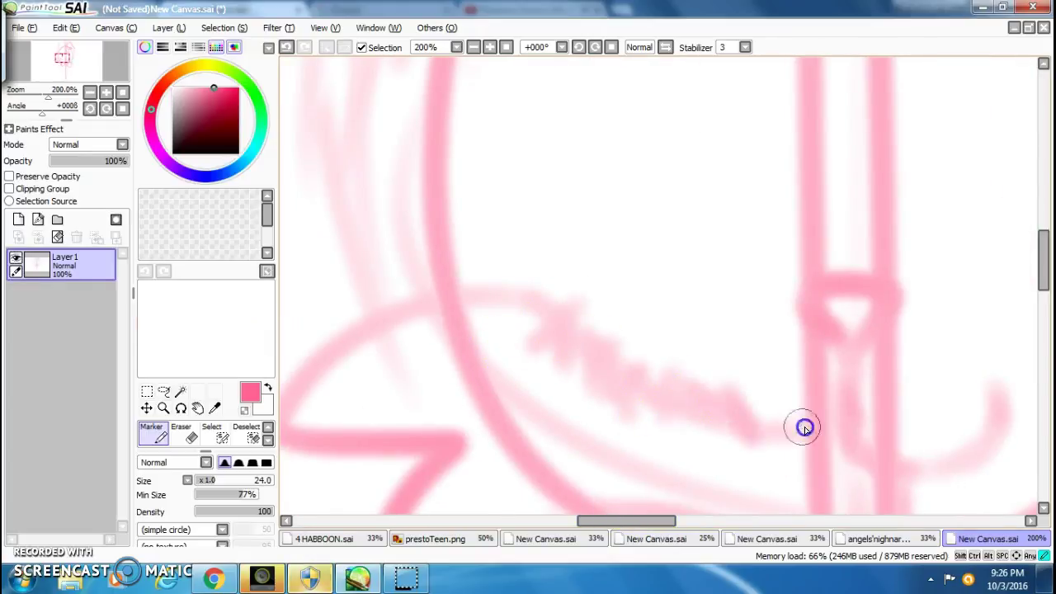
# Check the reference drawing and sketch a curved line across the right cheek beside the nose.
pyautogui.scroll(-5, 791, 449)
pyautogui.moveTo(1043, 282); pyautogui.dragTo(1042, 312)
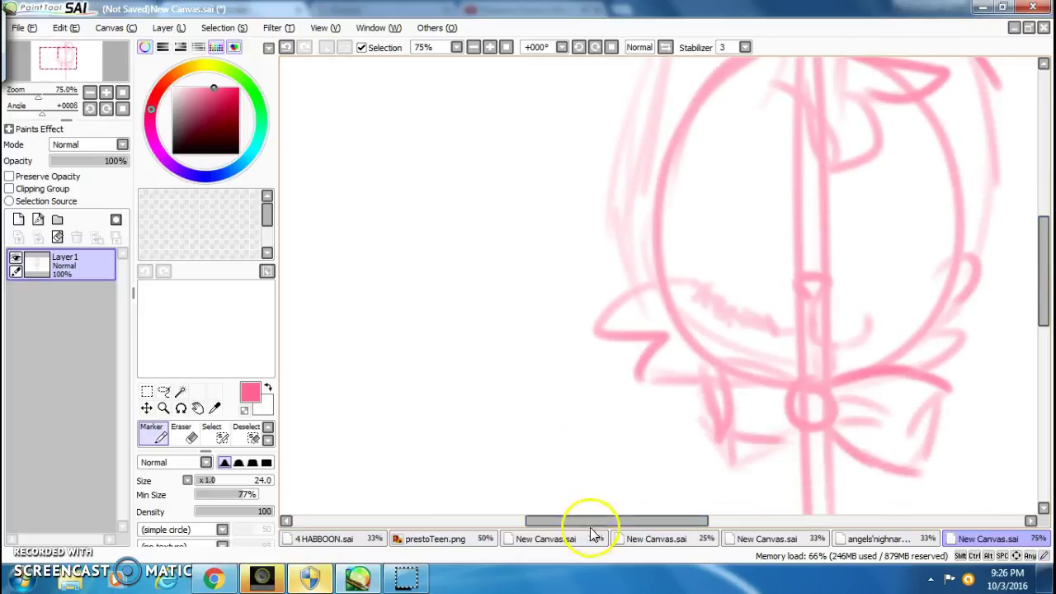
pyautogui.moveTo(591, 526); pyautogui.dragTo(641, 528)
pyautogui.click(854, 541)
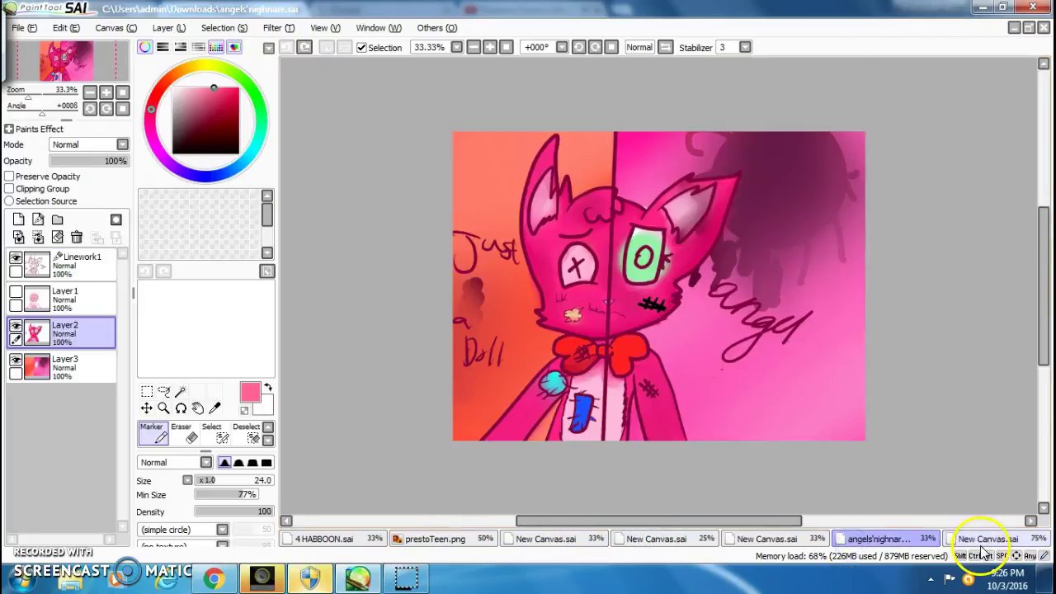
pyautogui.click(983, 541)
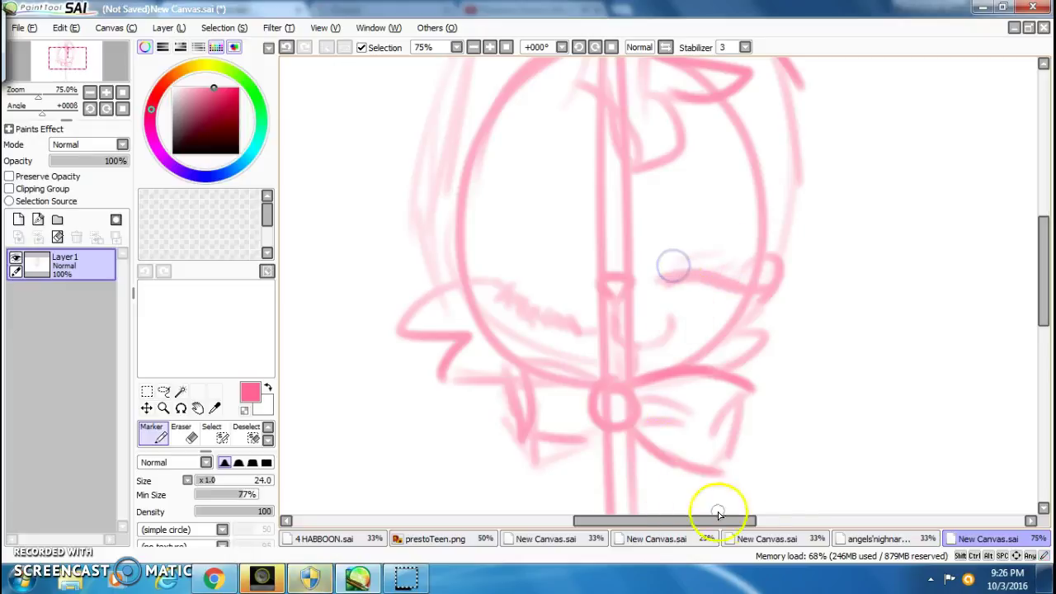
# Check the reference drawing and sketch a large rounded eye outline with a flattened lower edge on the left half of the face.
pyautogui.click(793, 538)
pyautogui.click(873, 543)
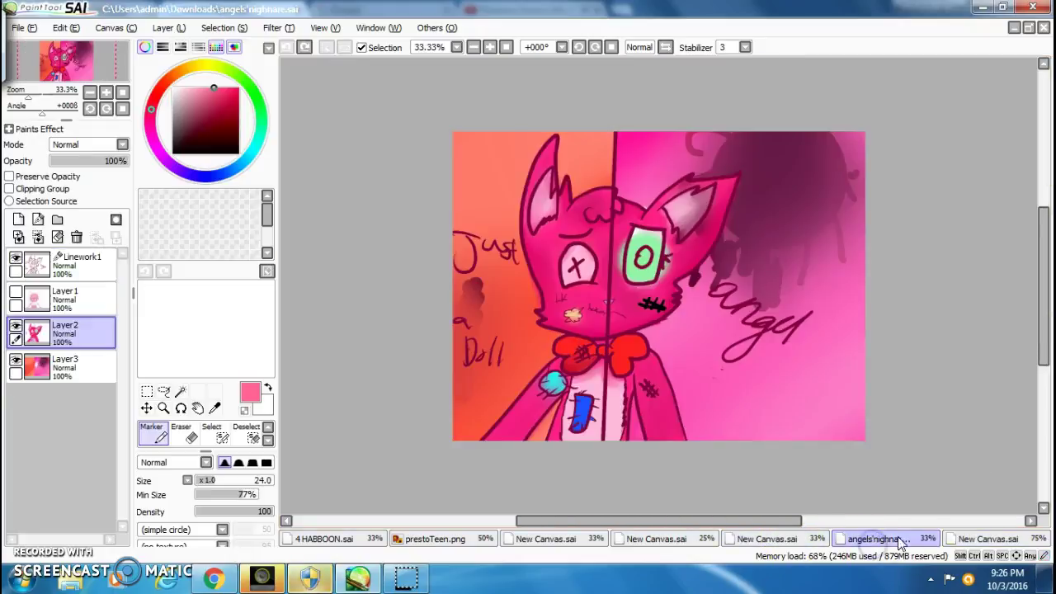
pyautogui.click(994, 539)
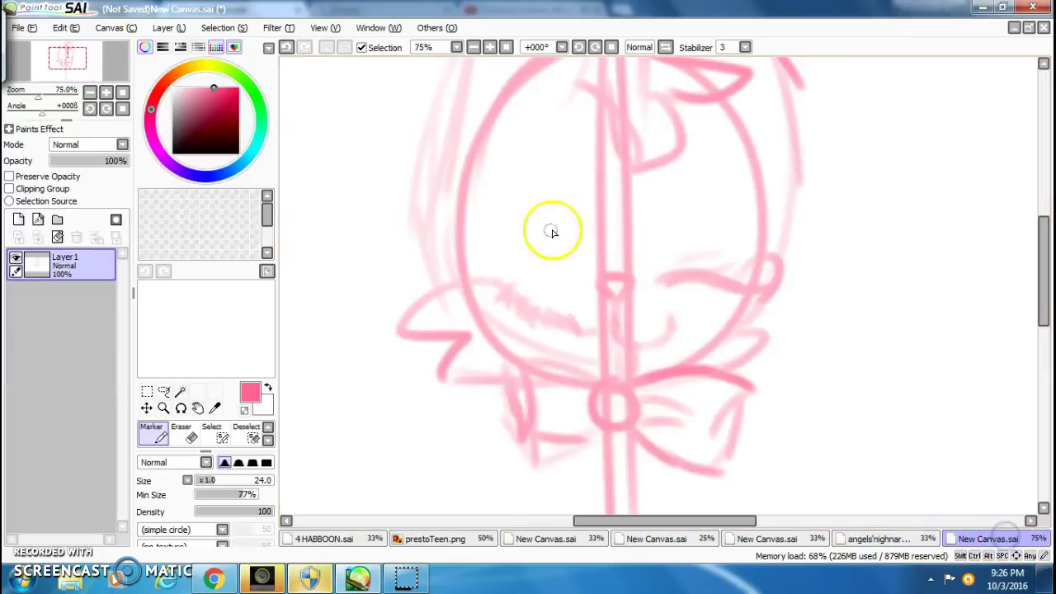
pyautogui.scroll(1, 559, 224)
pyautogui.moveTo(567, 272)
pyautogui.mouseDown()
pyautogui.moveTo(572, 190)
pyautogui.moveTo(543, 147)
pyautogui.mouseUp()
pyautogui.moveTo(478, 156)
pyautogui.mouseDown()
pyautogui.moveTo(452, 206)
pyautogui.moveTo(456, 263)
pyautogui.mouseUp()
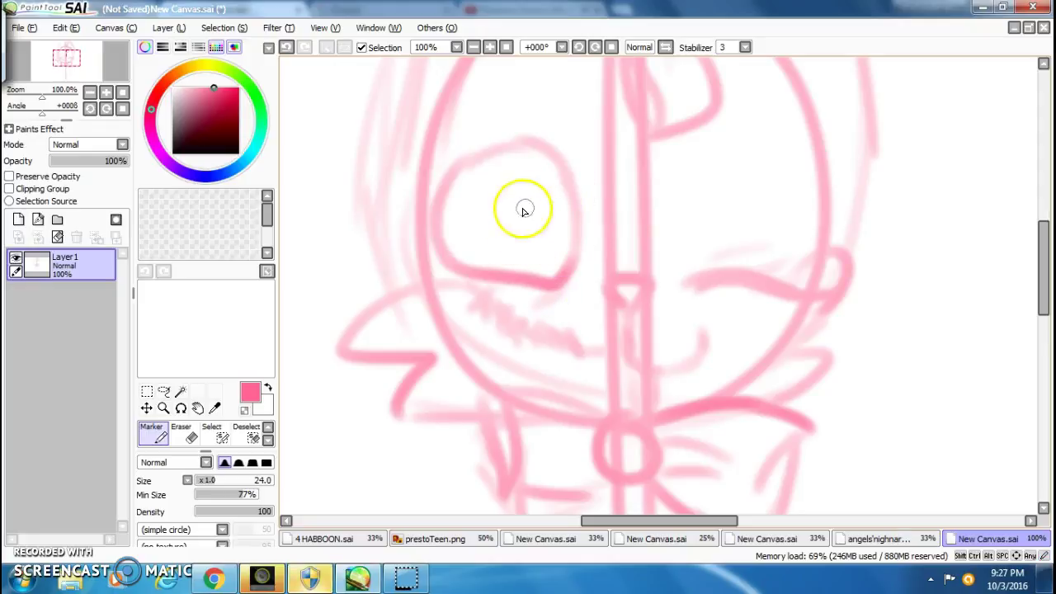
# Sketch a slanting eyebrow line above the left eye and an X inside the eye.
pyautogui.moveTo(554, 94); pyautogui.dragTo(419, 184)
pyautogui.click(541, 233)
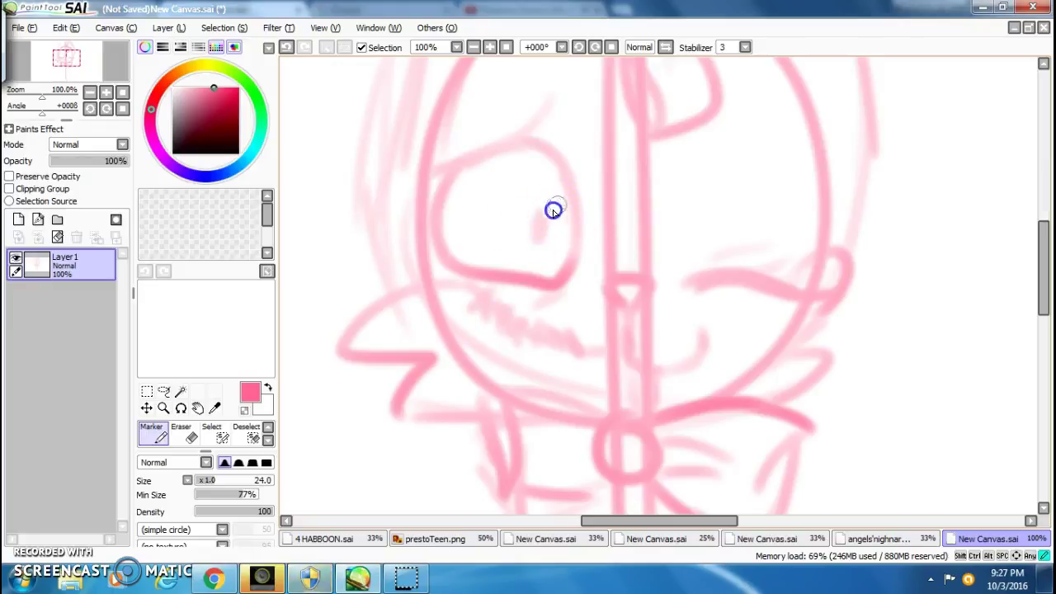
pyautogui.moveTo(561, 204); pyautogui.dragTo(471, 259)
pyautogui.moveTo(495, 189); pyautogui.dragTo(553, 266)
# Sketch a small curl under the bow's knot and the torso and belly outlines running down to the canvas's lower edge.
pyautogui.scroll(-2, 553, 265)
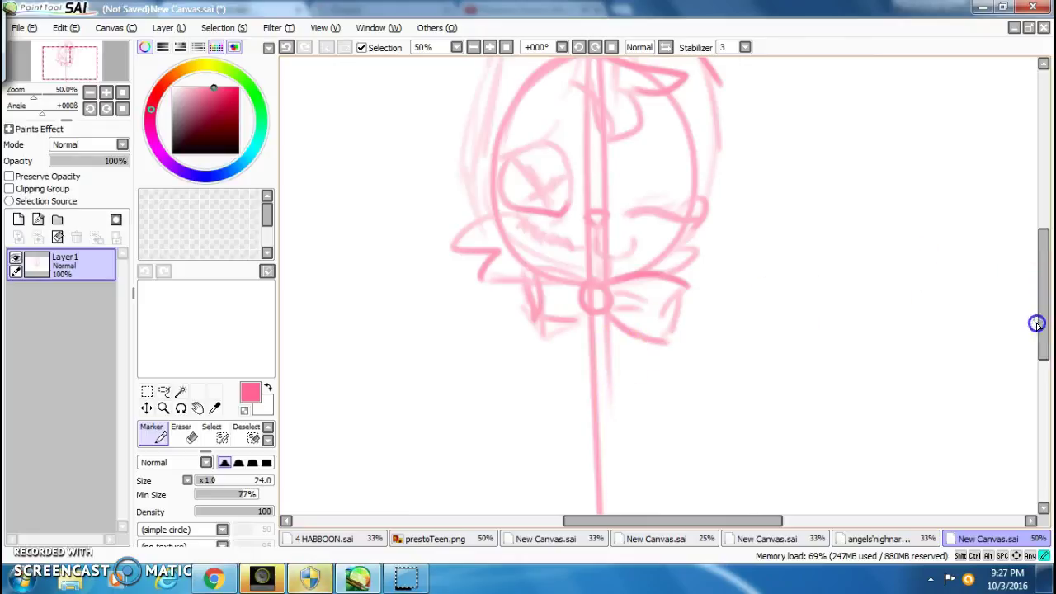
pyautogui.moveTo(1040, 318); pyautogui.dragTo(1037, 338)
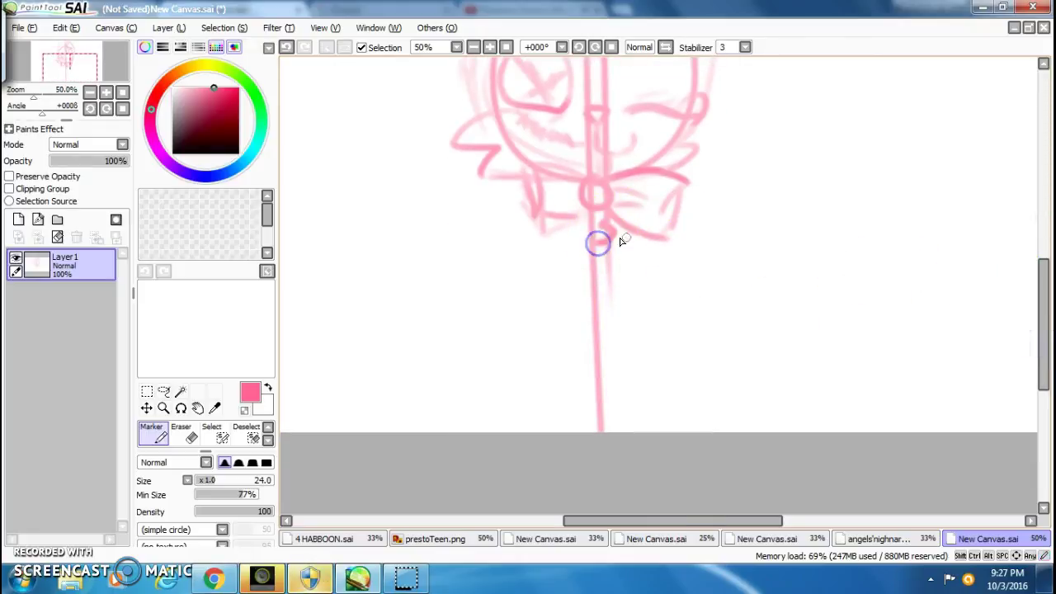
pyautogui.moveTo(652, 276); pyautogui.dragTo(657, 306)
pyautogui.moveTo(539, 236); pyautogui.dragTo(483, 428)
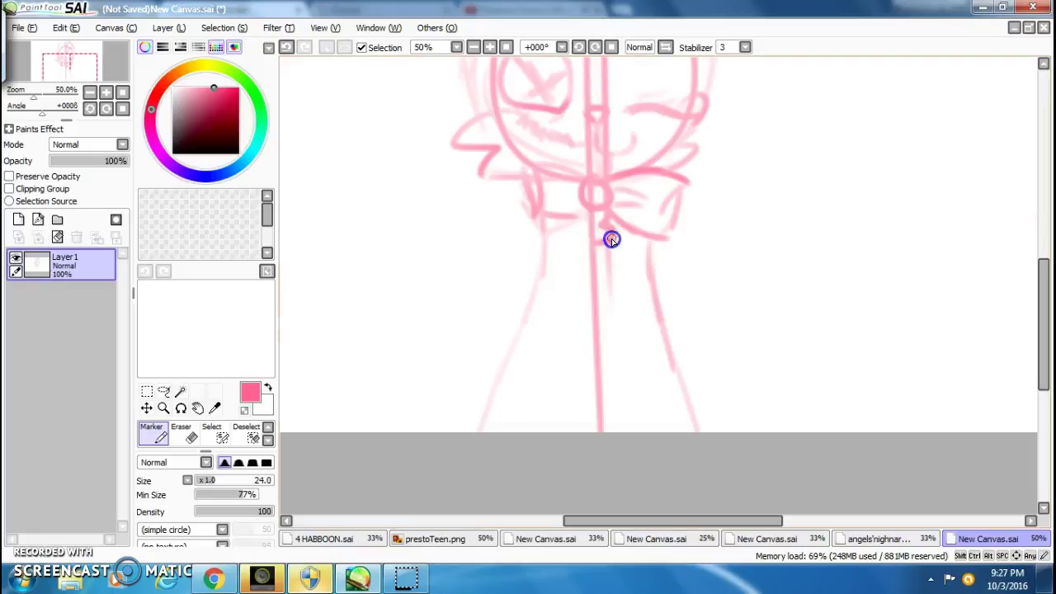
pyautogui.moveTo(602, 237); pyautogui.dragTo(607, 241)
pyautogui.moveTo(625, 231); pyautogui.dragTo(642, 365)
pyautogui.moveTo(528, 252)
pyautogui.mouseDown()
pyautogui.moveTo(561, 283)
pyautogui.moveTo(549, 495)
pyautogui.mouseUp()
pyautogui.click(866, 537)
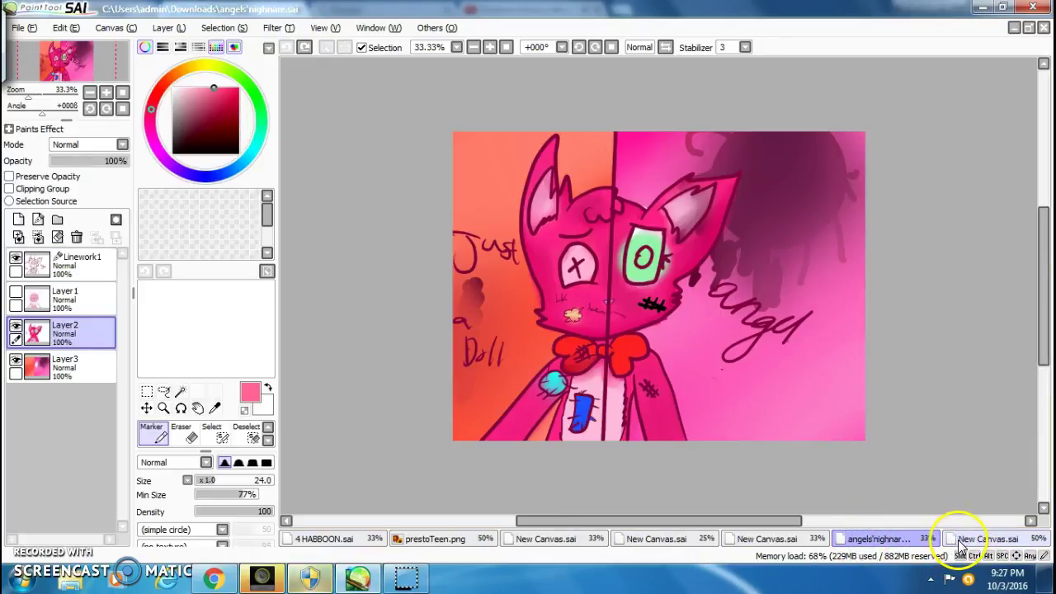
pyautogui.click(961, 541)
pyautogui.moveTo(701, 289); pyautogui.dragTo(716, 360)
pyautogui.moveTo(709, 285); pyautogui.dragTo(757, 490)
pyautogui.moveTo(706, 243); pyautogui.dragTo(746, 427)
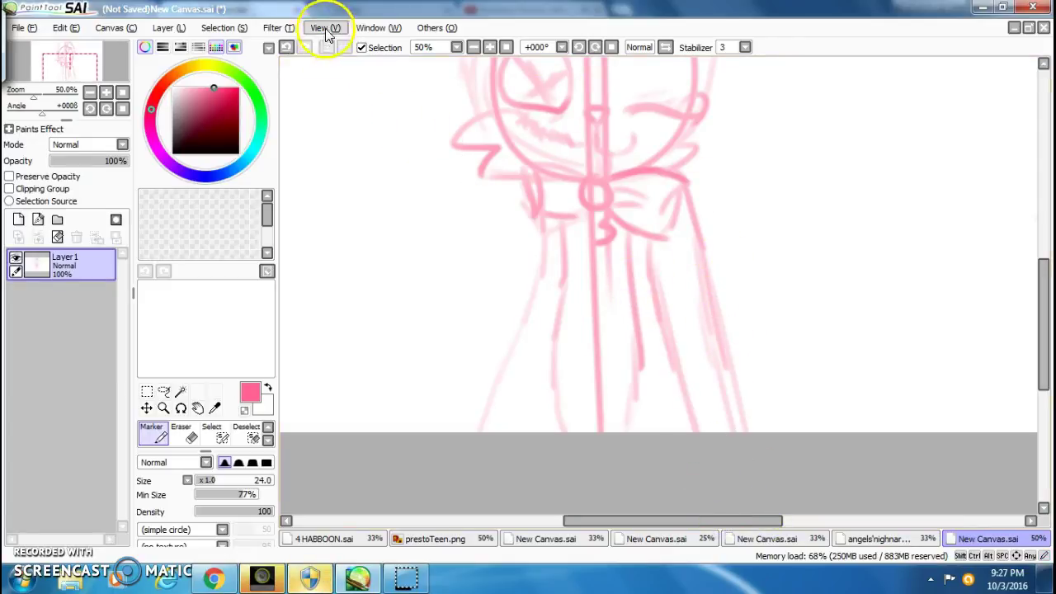
pyautogui.click(286, 47)
pyautogui.click(285, 47)
pyautogui.click(285, 47)
pyautogui.click(286, 47)
# Sketch the right arm bent in towards the body and the left arm reaching outwards to the lower left.
pyautogui.moveTo(673, 213)
pyautogui.mouseDown()
pyautogui.moveTo(695, 221)
pyautogui.moveTo(690, 346)
pyautogui.moveTo(681, 351)
pyautogui.mouseUp()
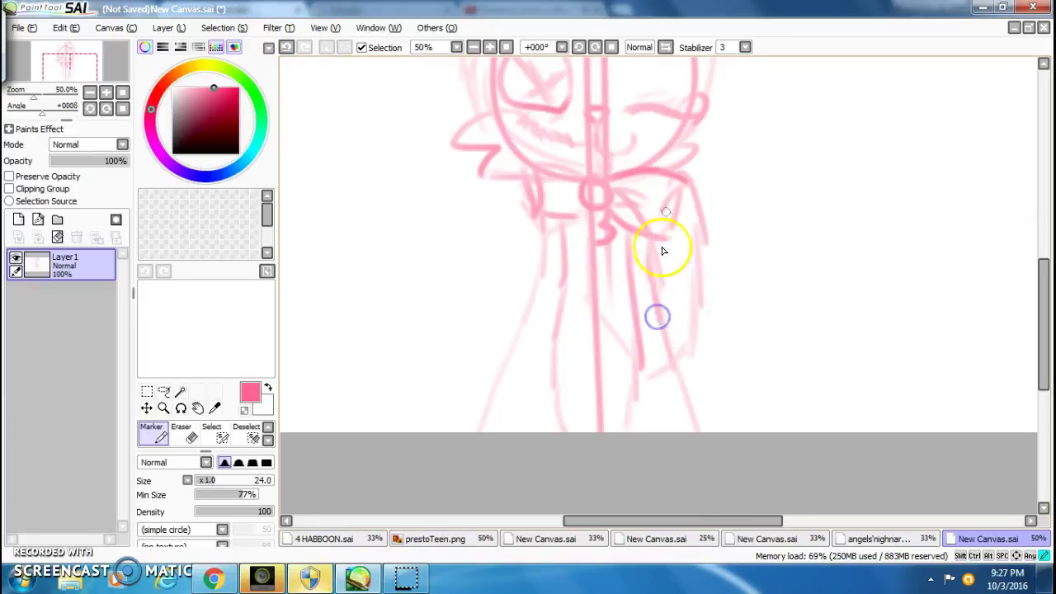
pyautogui.moveTo(523, 185); pyautogui.dragTo(514, 228)
pyautogui.moveTo(482, 329); pyautogui.dragTo(363, 423)
pyautogui.moveTo(523, 358); pyautogui.dragTo(423, 449)
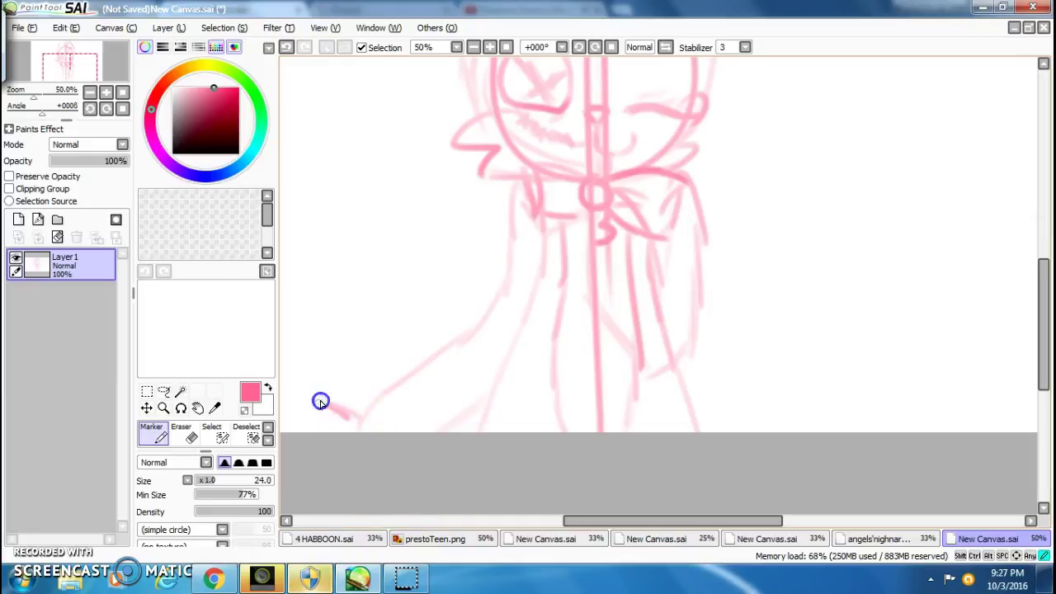
# Sketch a long winding line to the left of the body and handwrite "angel" to the right of the head.
pyautogui.moveTo(483, 422)
pyautogui.mouseDown()
pyautogui.moveTo(353, 330)
pyautogui.moveTo(281, 338)
pyautogui.mouseUp()
pyautogui.moveTo(282, 272)
pyautogui.mouseDown()
pyautogui.moveTo(393, 88)
pyautogui.moveTo(310, 87)
pyautogui.moveTo(486, 282)
pyautogui.mouseUp()
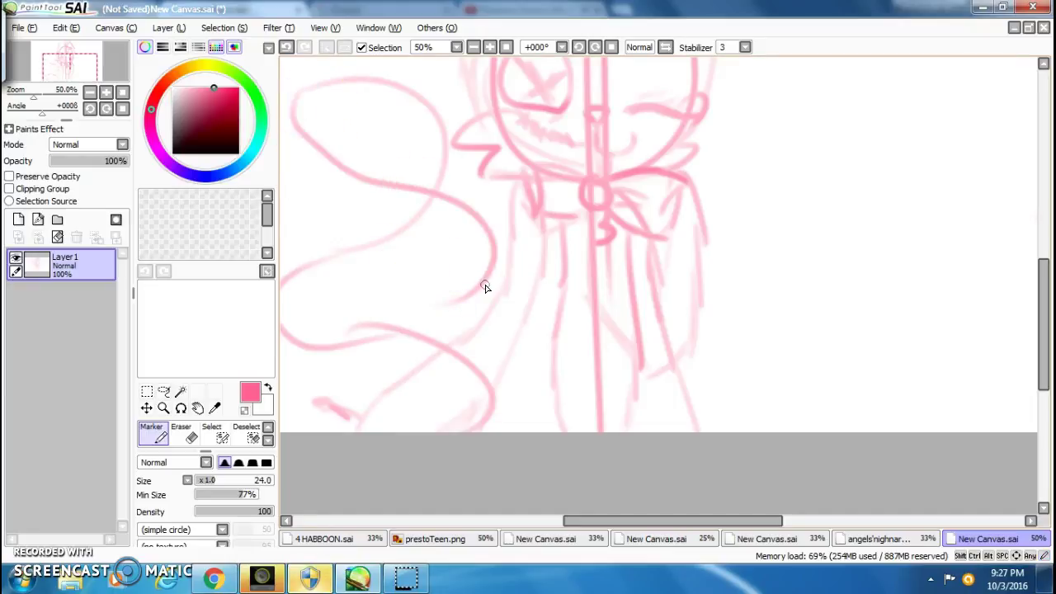
pyautogui.moveTo(1046, 338)
pyautogui.mouseDown()
pyautogui.moveTo(1039, 264)
pyautogui.moveTo(1036, 317)
pyautogui.mouseUp()
pyautogui.scroll(-2, 817, 335)
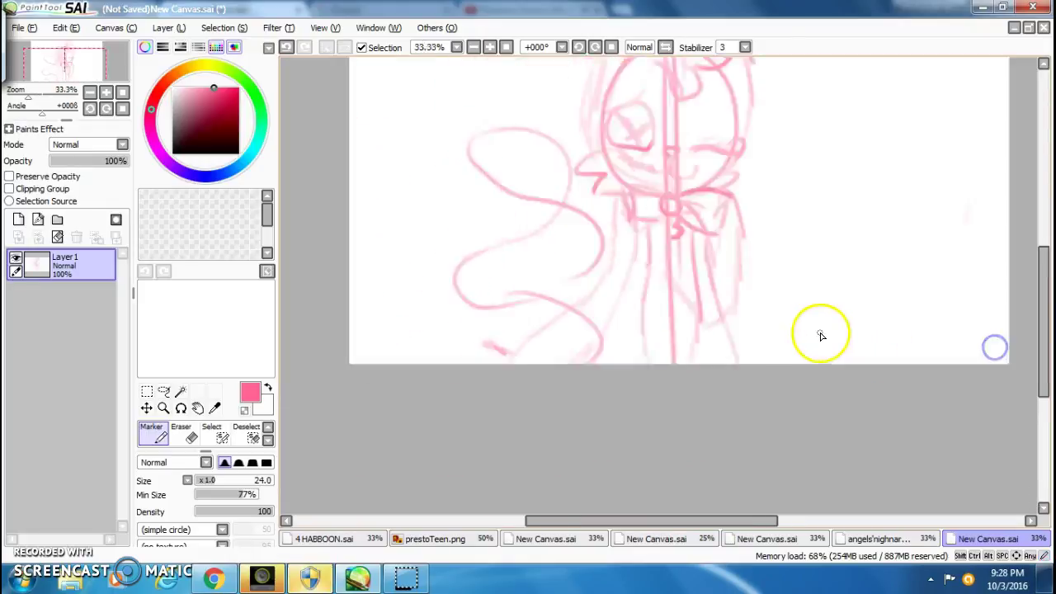
pyautogui.scroll(1, 837, 184)
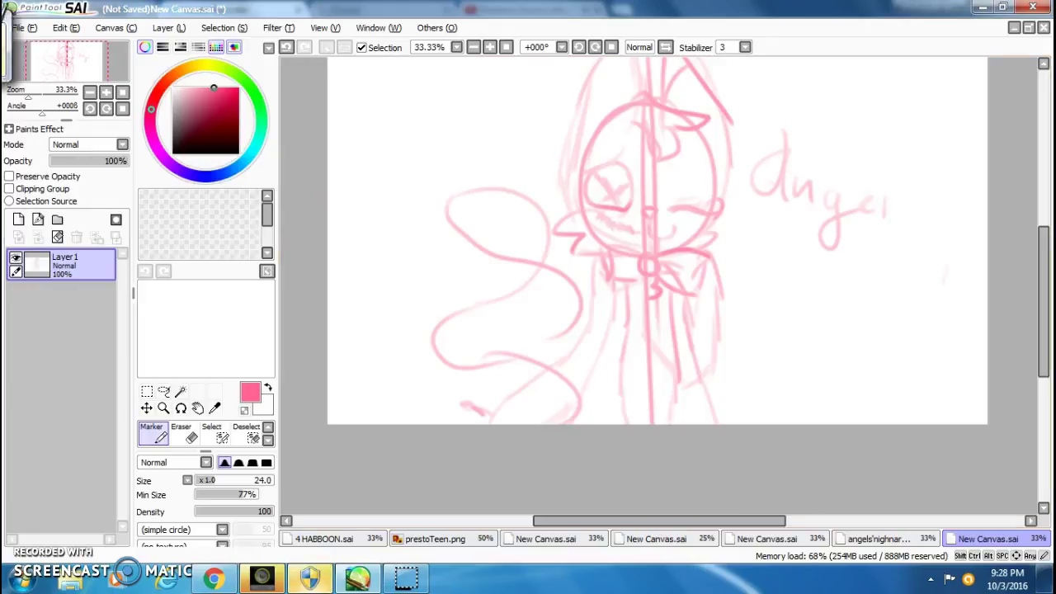
# Add a linework layer above the sketch and set its pen size to 80.
pyautogui.click(46, 223)
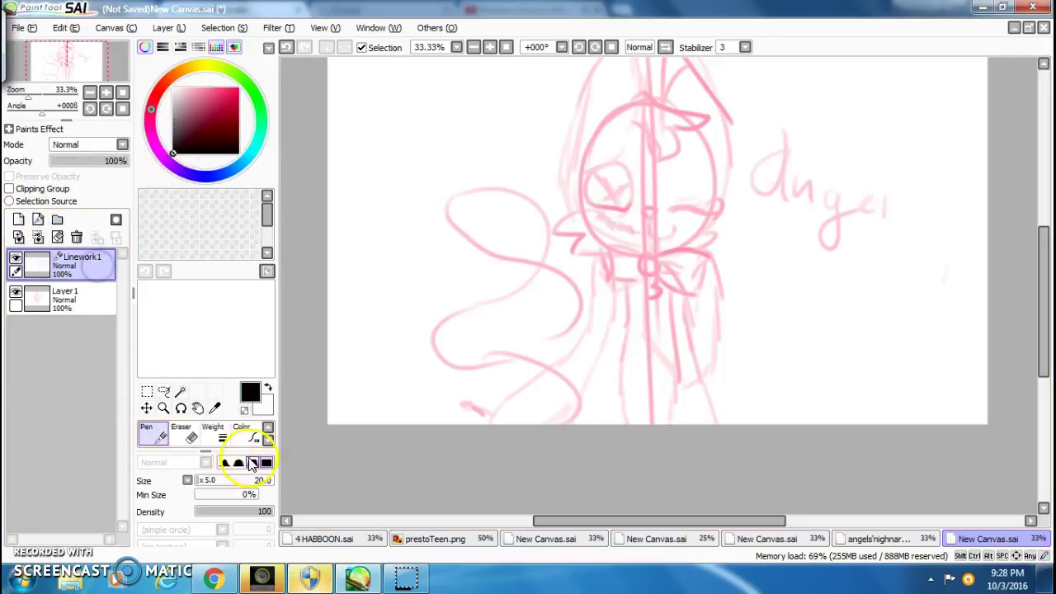
pyautogui.click(242, 481)
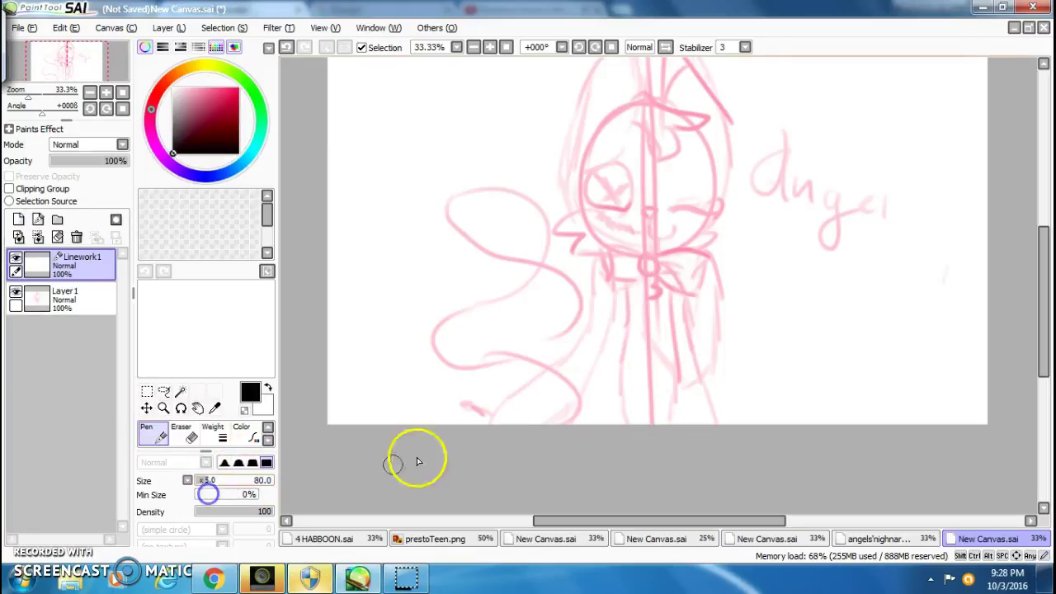
pyautogui.moveTo(1042, 334); pyautogui.dragTo(1039, 267)
pyautogui.moveTo(850, 306)
pyautogui.mouseDown()
pyautogui.moveTo(860, 401)
pyautogui.moveTo(939, 387)
pyautogui.mouseUp()
pyautogui.click(269, 47)
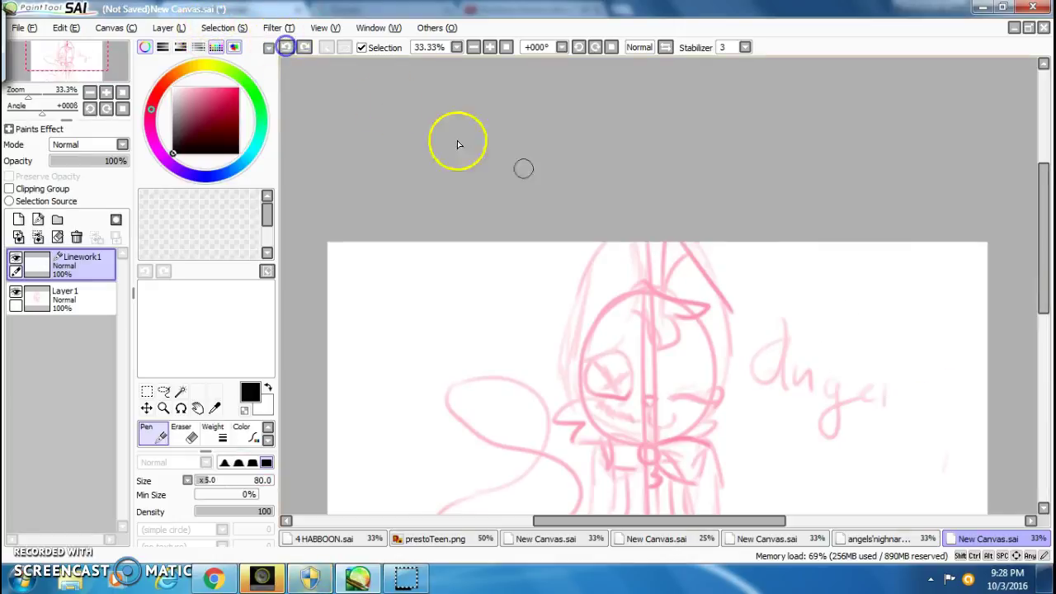
pyautogui.moveTo(660, 245); pyautogui.dragTo(678, 290)
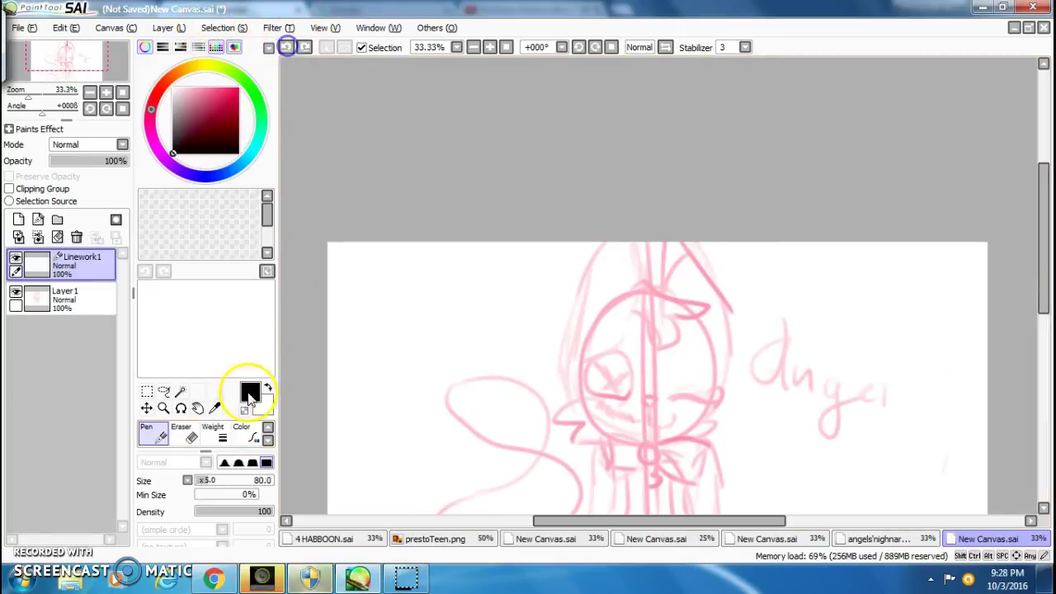
pyautogui.click(669, 230)
# Ink the right ear and the right side of the head in black with a pen size of 25, redrawing the ear's outer edge.
pyautogui.scroll(4, 664, 243)
pyautogui.moveTo(653, 233)
pyautogui.mouseDown()
pyautogui.moveTo(750, 283)
pyautogui.moveTo(835, 412)
pyautogui.mouseUp()
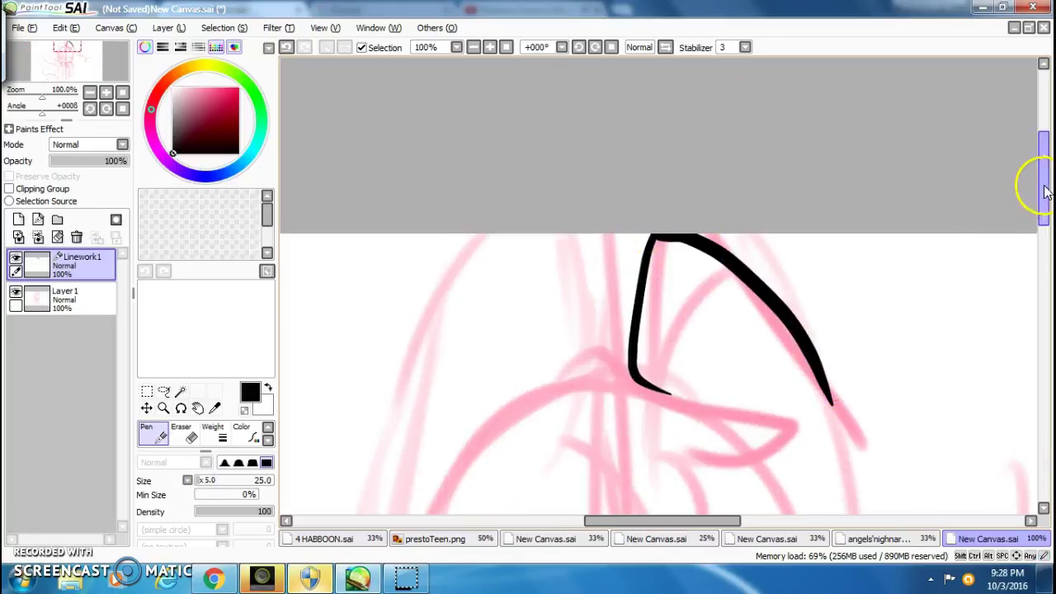
pyautogui.moveTo(1037, 181); pyautogui.dragTo(1040, 223)
pyautogui.click(285, 47)
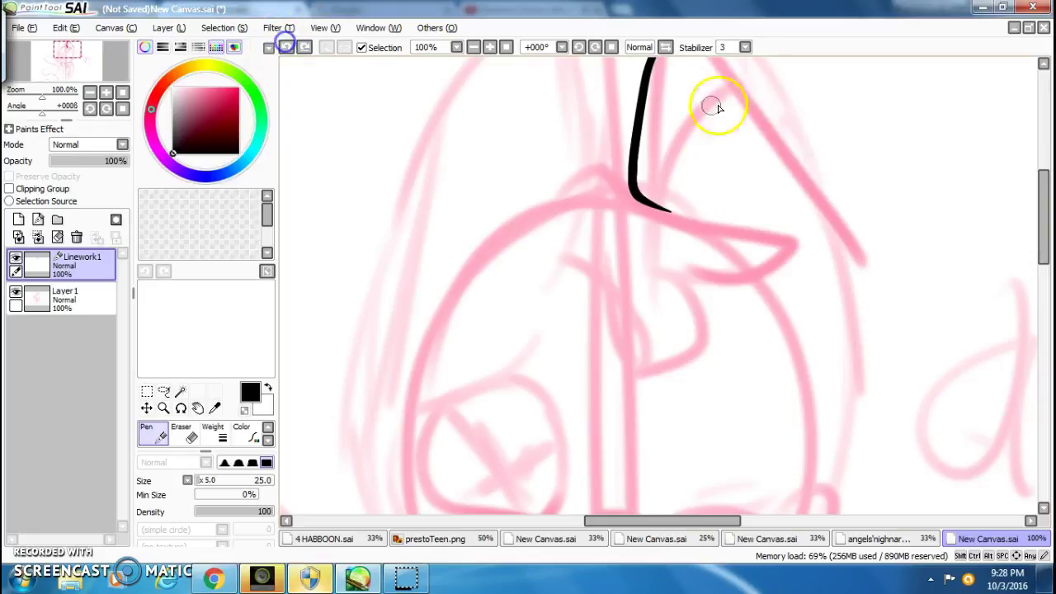
pyautogui.moveTo(795, 134); pyautogui.dragTo(843, 211)
pyautogui.moveTo(749, 82)
pyautogui.mouseDown()
pyautogui.moveTo(830, 198)
pyautogui.moveTo(834, 189)
pyautogui.mouseUp()
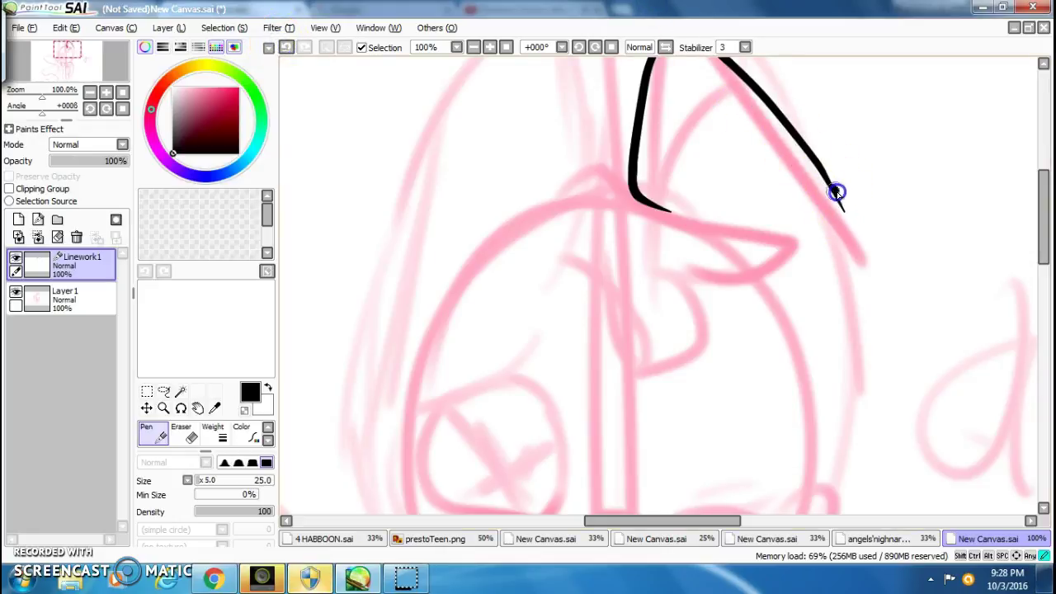
pyautogui.moveTo(857, 296); pyautogui.dragTo(843, 462)
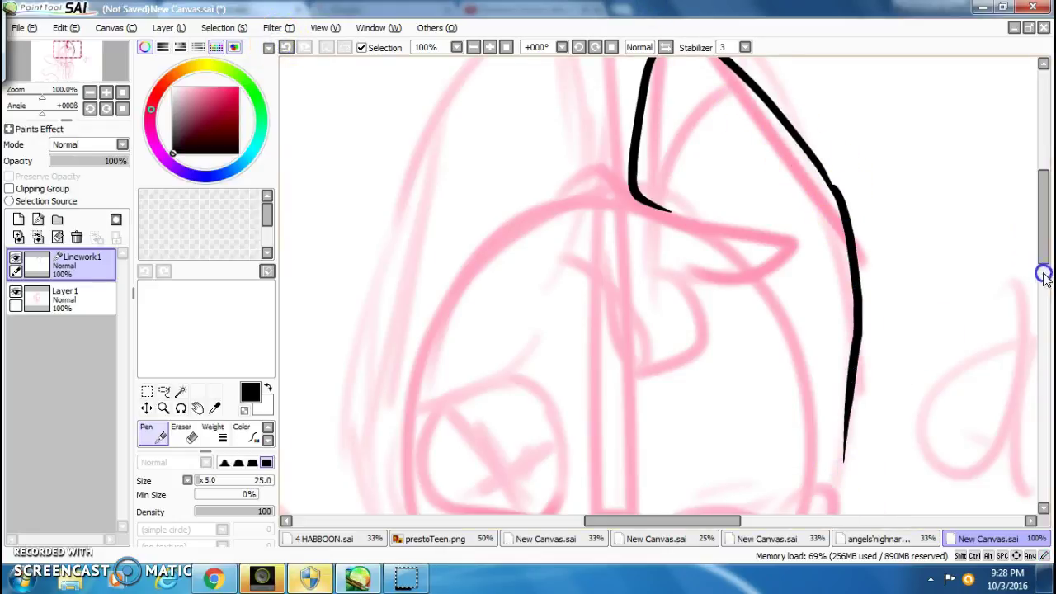
# Ink the curled fur tufts on the right cheek down to the bow tie.
pyautogui.moveTo(1046, 254); pyautogui.dragTo(1040, 278)
pyautogui.moveTo(792, 329)
pyautogui.mouseDown()
pyautogui.moveTo(837, 321)
pyautogui.moveTo(781, 385)
pyautogui.mouseUp()
pyautogui.moveTo(763, 458); pyautogui.dragTo(745, 466)
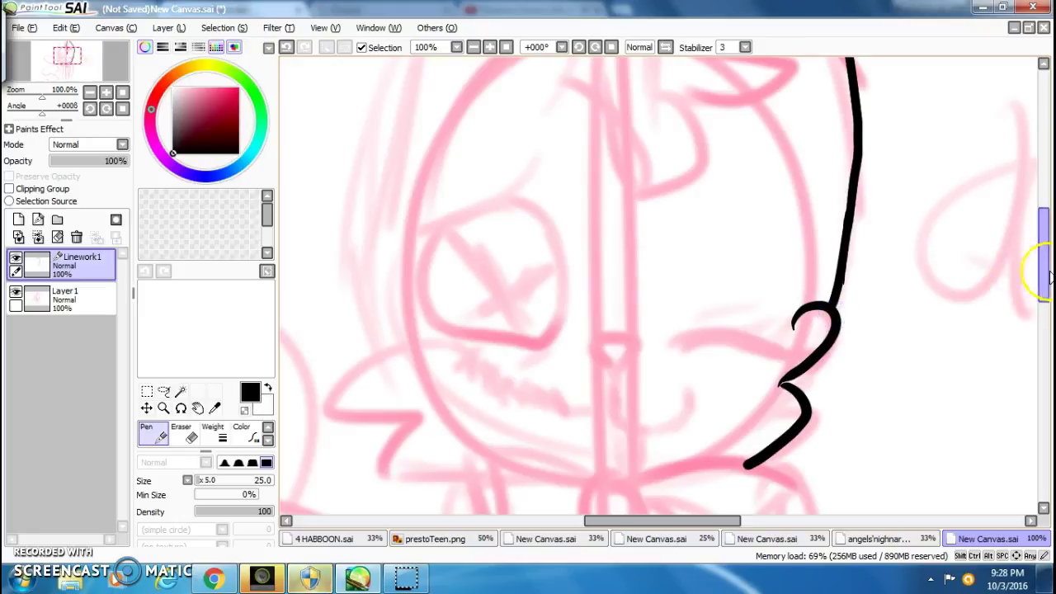
# Ink the bow tie's knot with the curl beneath it and the right loop with its fold and crease lines.
pyautogui.moveTo(1042, 284); pyautogui.dragTo(1041, 309)
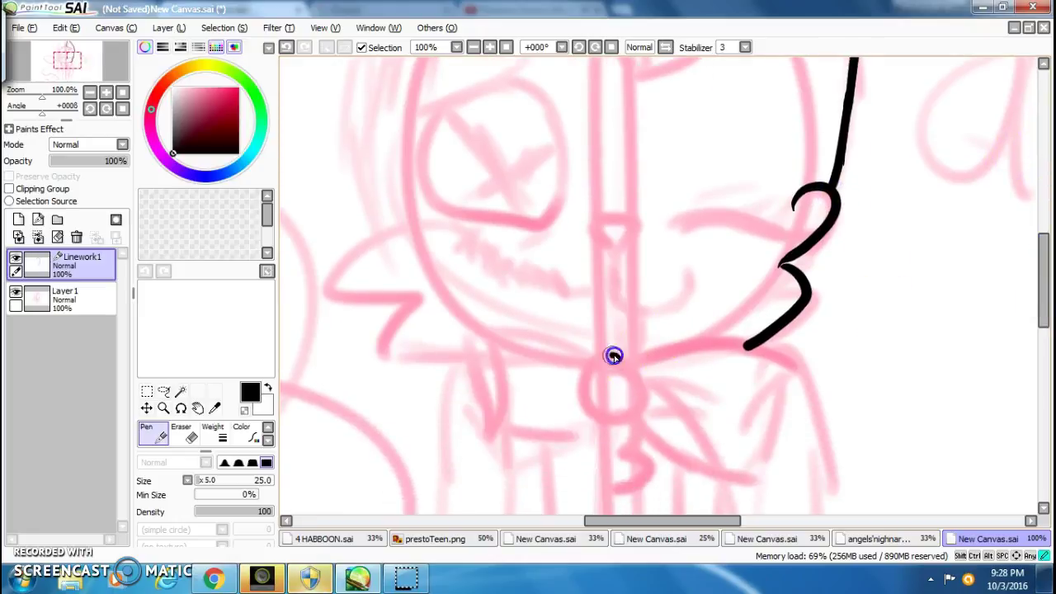
pyautogui.moveTo(627, 410); pyautogui.dragTo(615, 358)
pyautogui.click(286, 47)
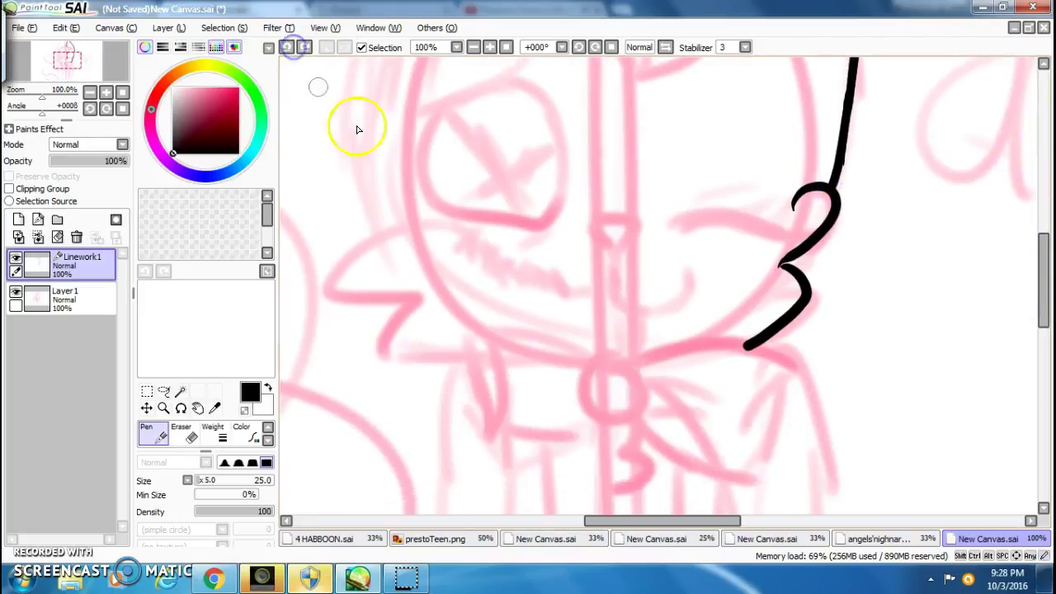
pyautogui.moveTo(600, 431)
pyautogui.mouseDown()
pyautogui.moveTo(622, 448)
pyautogui.moveTo(613, 487)
pyautogui.mouseUp()
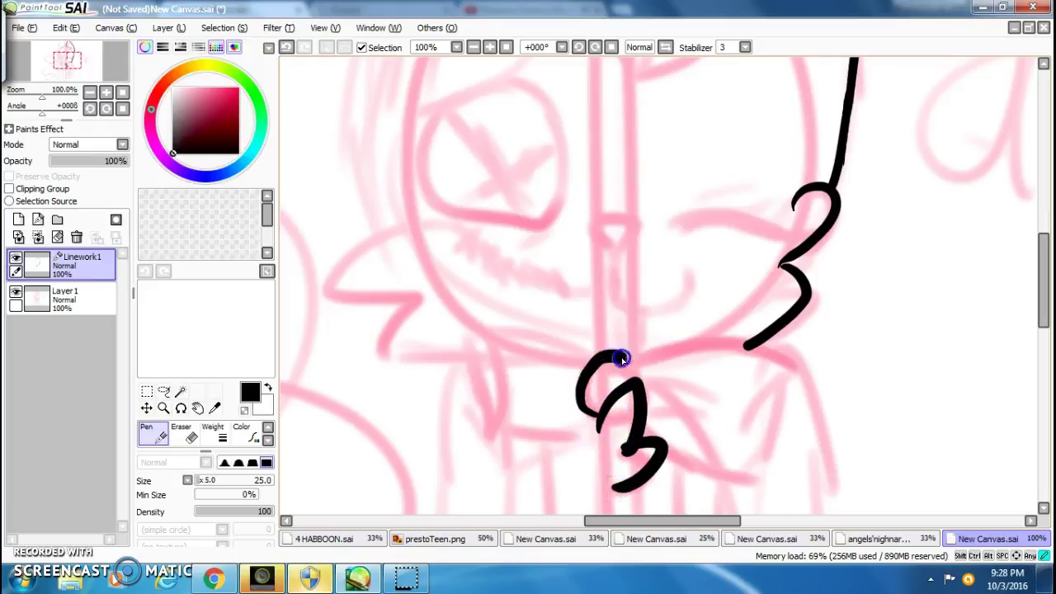
pyautogui.moveTo(630, 365)
pyautogui.mouseDown()
pyautogui.moveTo(738, 350)
pyautogui.moveTo(780, 363)
pyautogui.moveTo(759, 446)
pyautogui.mouseUp()
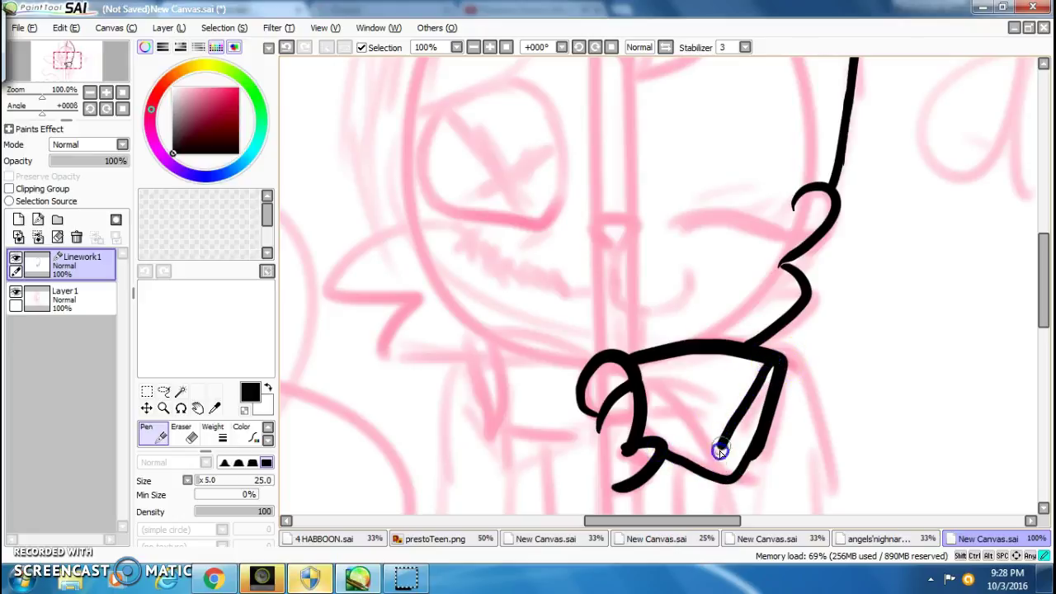
pyautogui.moveTo(647, 386); pyautogui.dragTo(688, 377)
# Ink the bow tie's left loop with its folded end and two short crease lines beside the knot.
pyautogui.moveTo(610, 368)
pyautogui.mouseDown()
pyautogui.moveTo(456, 365)
pyautogui.moveTo(481, 348)
pyautogui.moveTo(495, 430)
pyautogui.mouseUp()
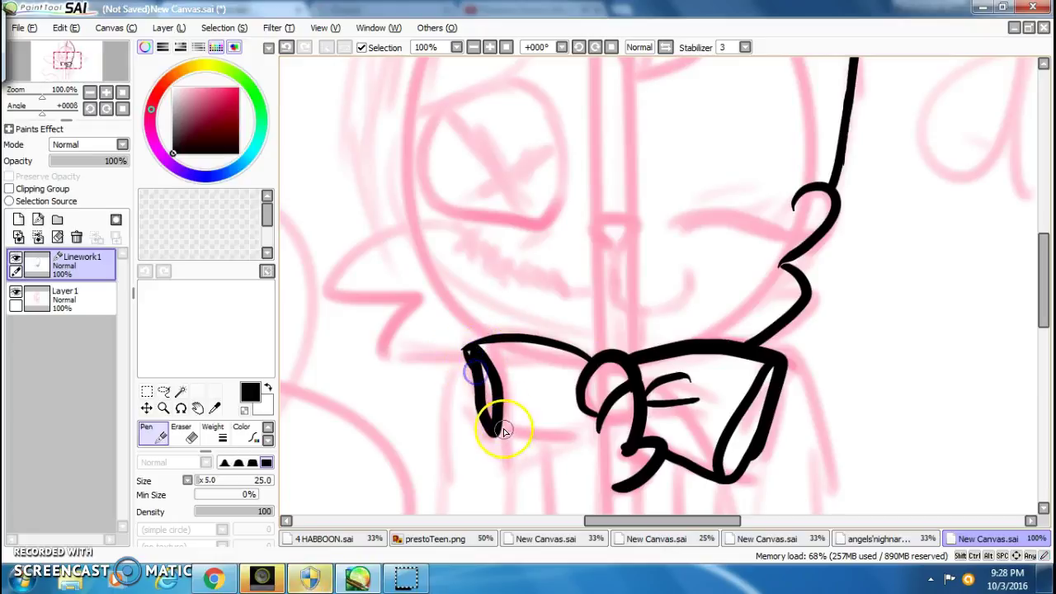
pyautogui.click(285, 47)
pyautogui.moveTo(587, 420)
pyautogui.mouseDown()
pyautogui.moveTo(536, 434)
pyautogui.moveTo(507, 413)
pyautogui.moveTo(507, 441)
pyautogui.mouseUp()
pyautogui.moveTo(574, 375); pyautogui.dragTo(536, 377)
pyautogui.moveTo(578, 389); pyautogui.dragTo(538, 391)
# Ink the curled hair tuft on the forehead and the left ear with the left side of the head.
pyautogui.scroll(-2, 767, 247)
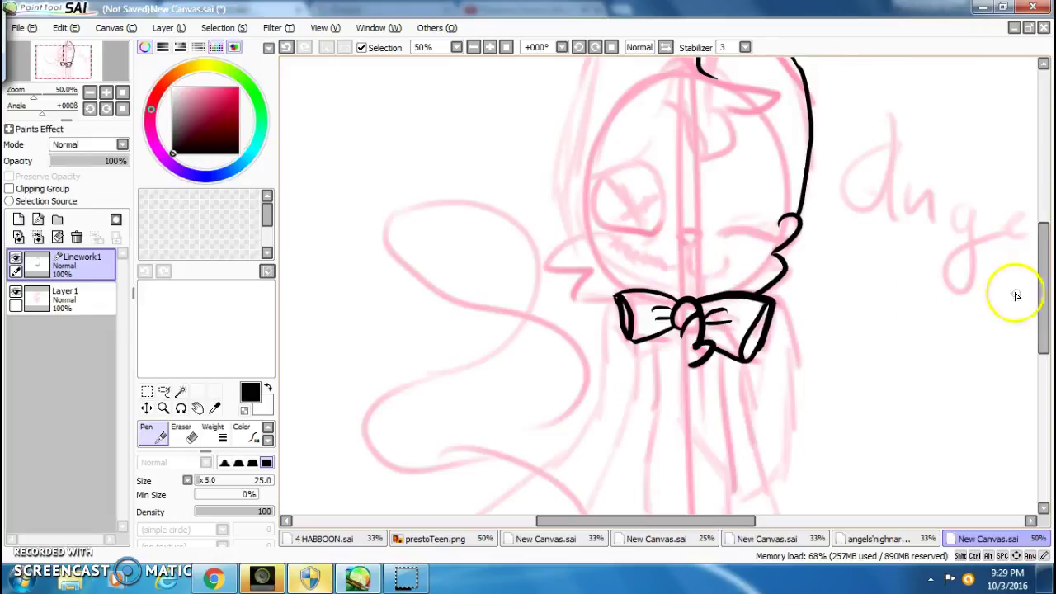
pyautogui.moveTo(1039, 296); pyautogui.dragTo(1040, 264)
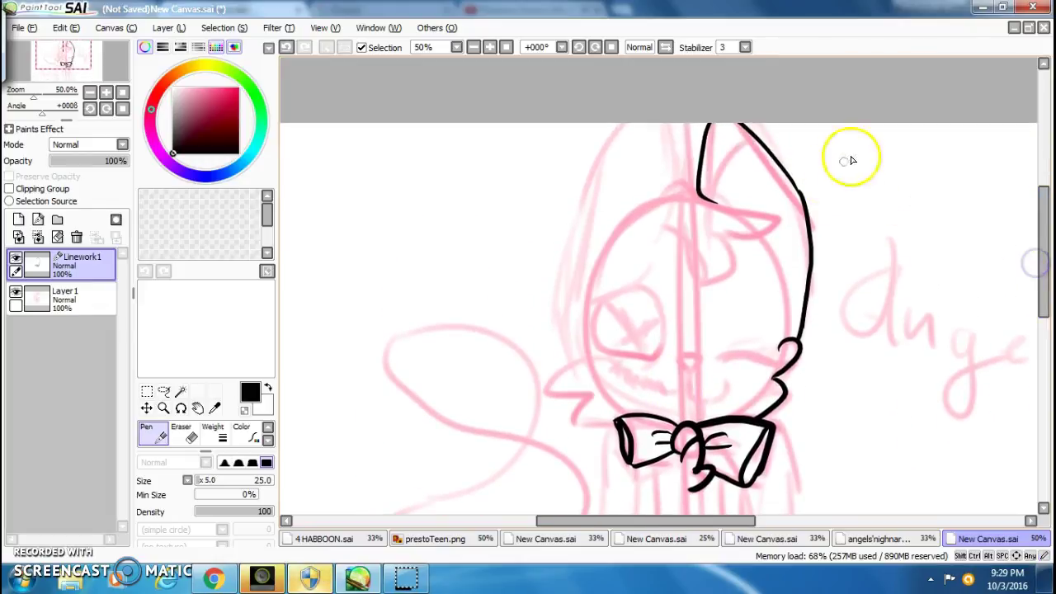
pyautogui.scroll(1, 713, 195)
pyautogui.moveTo(711, 198)
pyautogui.mouseDown()
pyautogui.moveTo(816, 209)
pyautogui.moveTo(822, 219)
pyautogui.moveTo(722, 241)
pyautogui.moveTo(716, 371)
pyautogui.moveTo(690, 372)
pyautogui.mouseUp()
pyautogui.moveTo(627, 306)
pyautogui.mouseDown()
pyautogui.moveTo(632, 238)
pyautogui.moveTo(651, 207)
pyautogui.moveTo(636, 75)
pyautogui.moveTo(573, 90)
pyautogui.moveTo(566, 103)
pyautogui.mouseUp()
pyautogui.moveTo(501, 340); pyautogui.dragTo(522, 424)
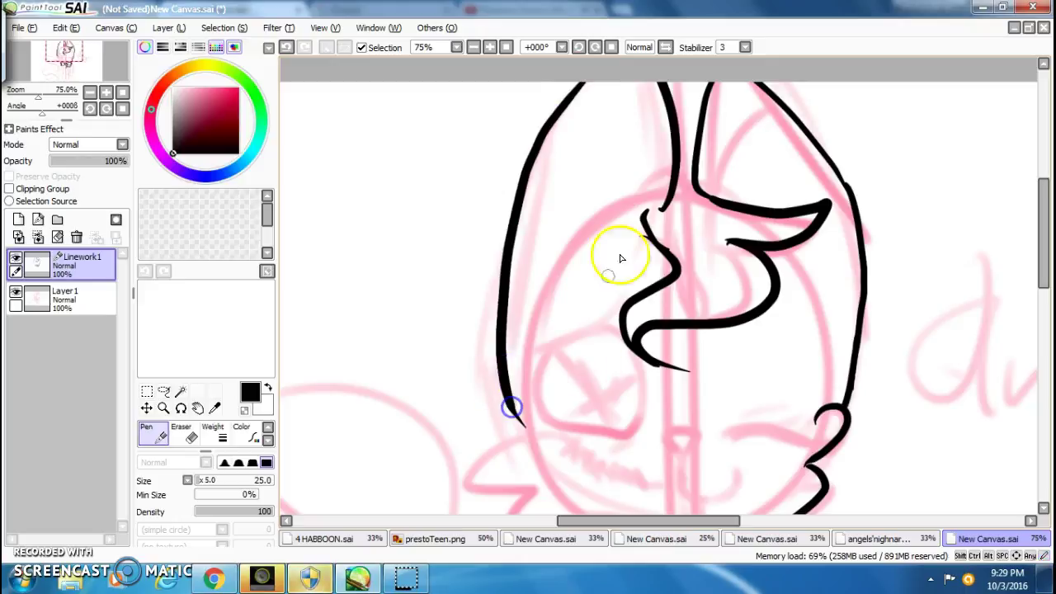
pyautogui.moveTo(686, 180); pyautogui.dragTo(669, 189)
# Ink the pointed fur tufts on the left cheek, joining the head outline to the bow tie.
pyautogui.moveTo(1040, 240); pyautogui.dragTo(1041, 289)
pyautogui.scroll(1, 516, 285)
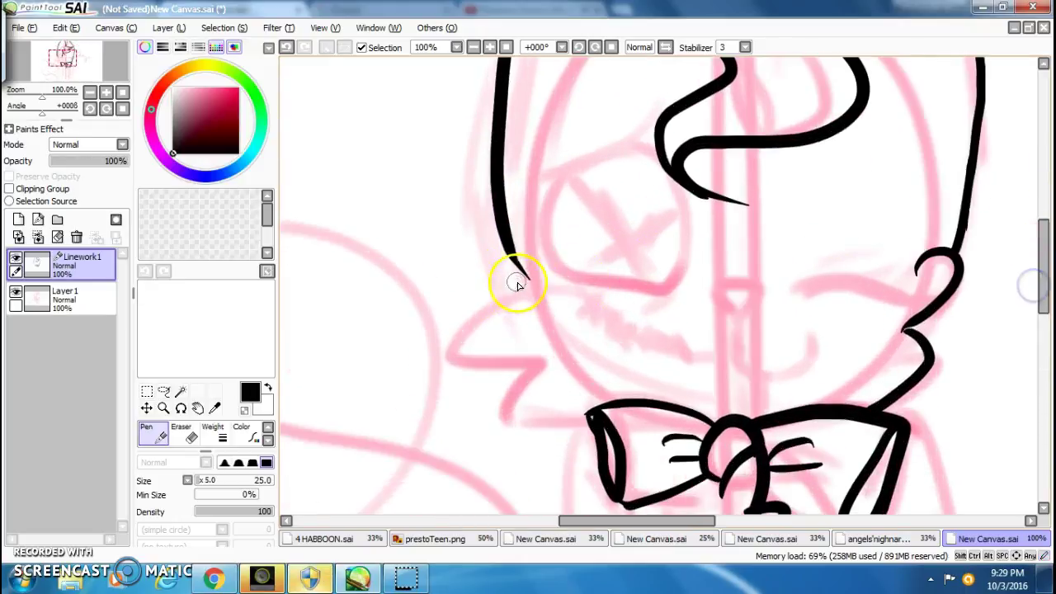
pyautogui.moveTo(569, 286)
pyautogui.mouseDown()
pyautogui.moveTo(456, 360)
pyautogui.moveTo(535, 361)
pyautogui.moveTo(507, 424)
pyautogui.mouseUp()
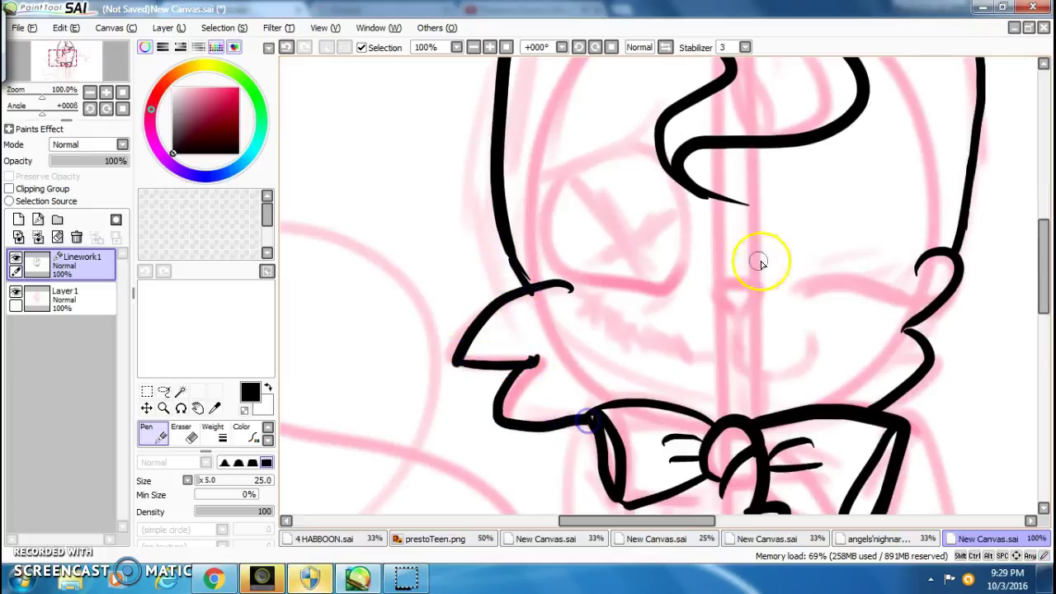
pyautogui.scroll(-4, 759, 262)
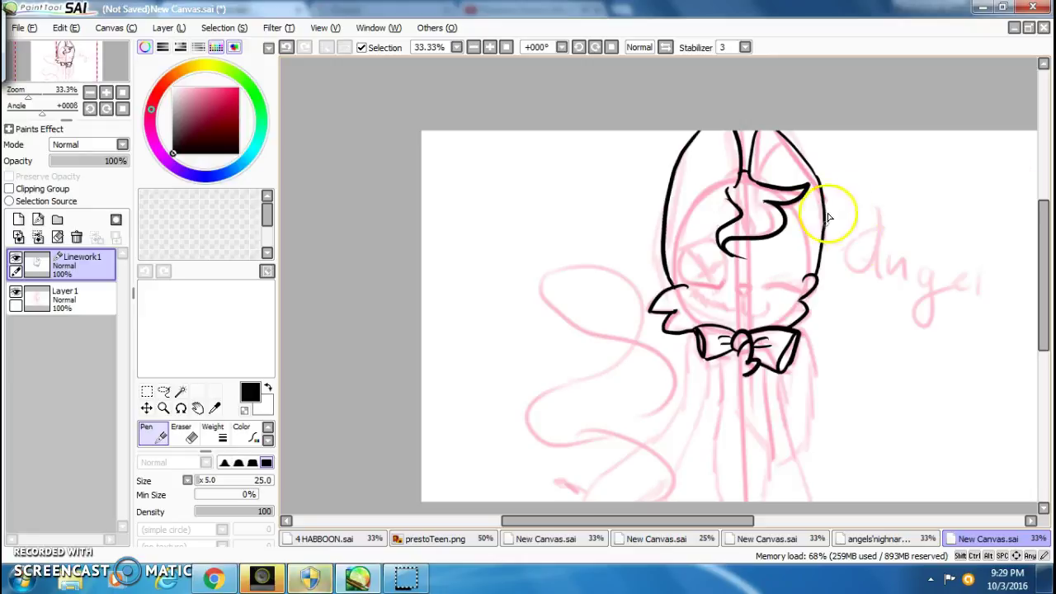
pyautogui.scroll(2, 829, 217)
pyautogui.scroll(3, 644, 429)
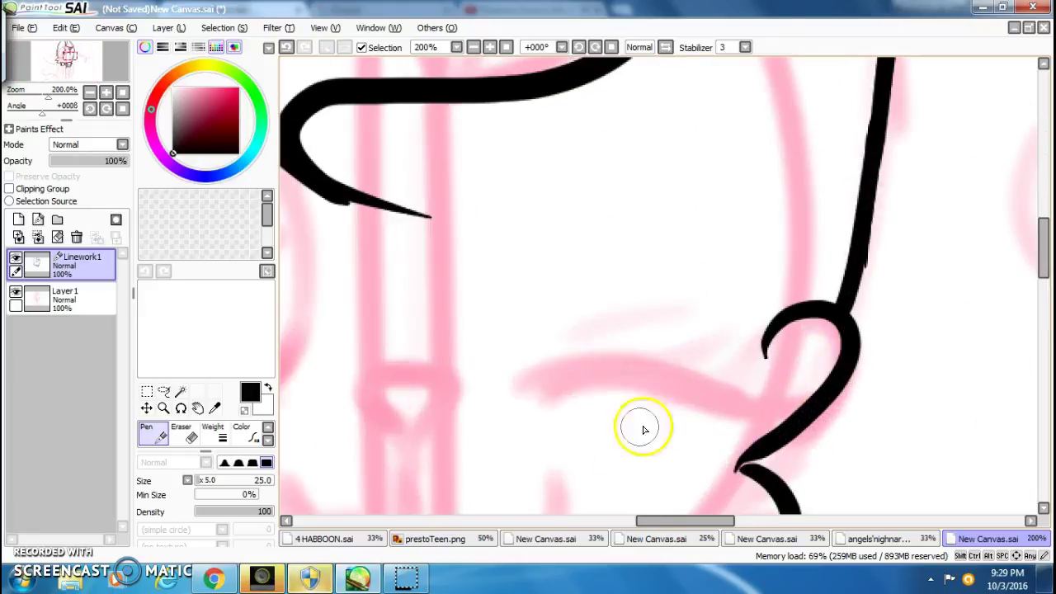
# Ink the closed right eye as a thick curved lid with upper lashes and short lower lashes at its outer end.
pyautogui.moveTo(531, 398)
pyautogui.mouseDown()
pyautogui.moveTo(763, 359)
pyautogui.moveTo(758, 334)
pyautogui.mouseUp()
pyautogui.moveTo(670, 373)
pyautogui.mouseDown()
pyautogui.moveTo(717, 327)
pyautogui.moveTo(751, 335)
pyautogui.mouseUp()
pyautogui.moveTo(638, 368); pyautogui.dragTo(702, 337)
pyautogui.click(282, 43)
pyautogui.moveTo(648, 363)
pyautogui.mouseDown()
pyautogui.moveTo(689, 329)
pyautogui.moveTo(718, 326)
pyautogui.mouseUp()
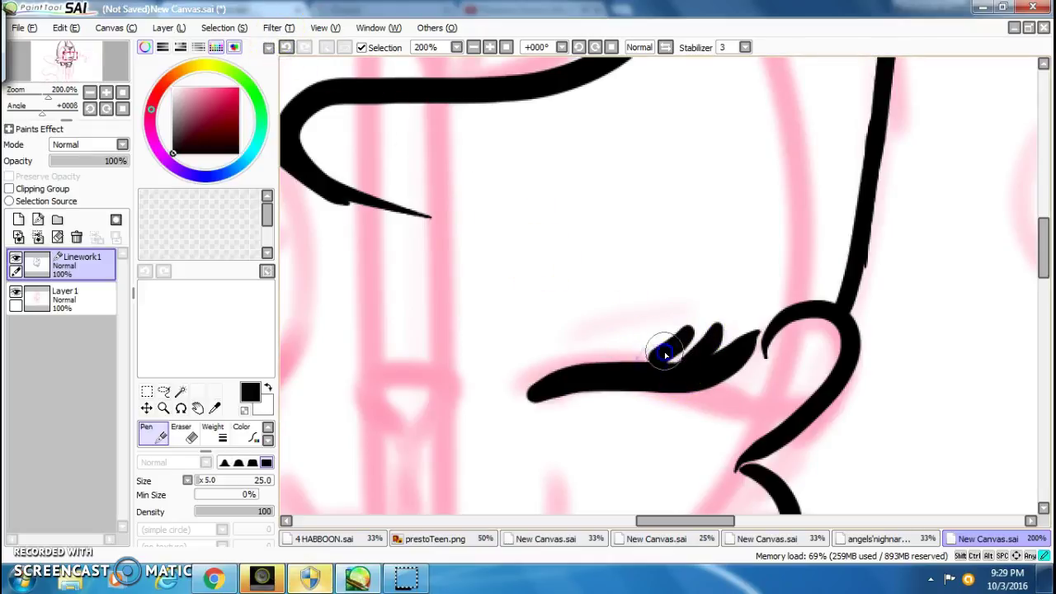
pyautogui.moveTo(653, 327)
pyautogui.mouseDown()
pyautogui.moveTo(614, 357)
pyautogui.moveTo(700, 414)
pyautogui.moveTo(632, 388)
pyautogui.mouseUp()
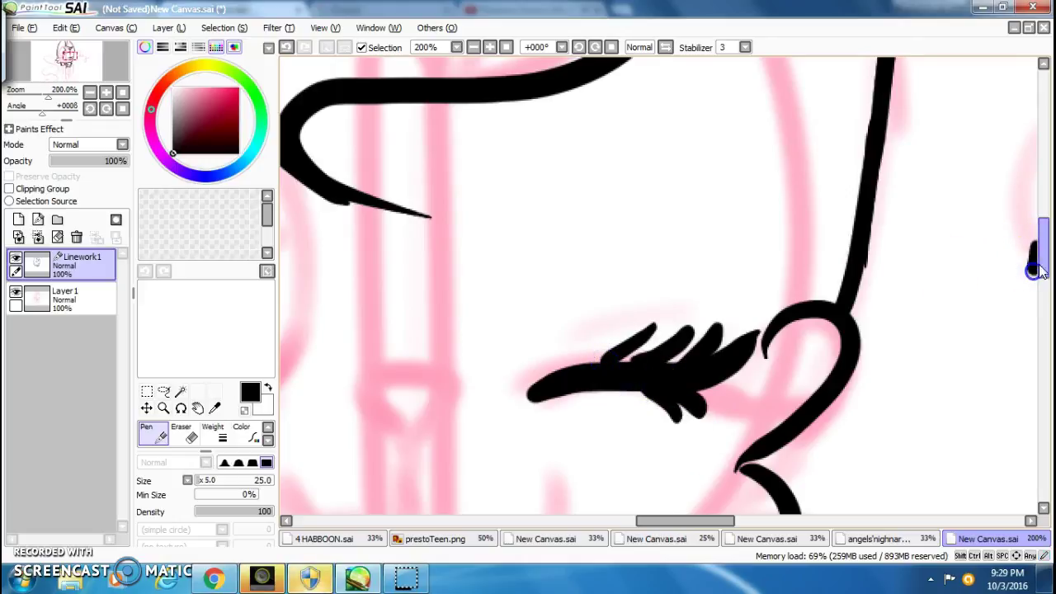
# Undo the stray mark, then ink the small triangular nose with the curved right side of the mouth and the chin line.
pyautogui.moveTo(1041, 272); pyautogui.dragTo(1041, 300)
pyautogui.click(286, 51)
pyautogui.moveTo(408, 250)
pyautogui.mouseDown()
pyautogui.moveTo(405, 236)
pyautogui.moveTo(448, 205)
pyautogui.moveTo(377, 198)
pyautogui.moveTo(410, 256)
pyautogui.moveTo(427, 349)
pyautogui.moveTo(537, 295)
pyautogui.mouseUp()
pyautogui.moveTo(421, 354)
pyautogui.mouseDown()
pyautogui.moveTo(429, 363)
pyautogui.moveTo(410, 426)
pyautogui.mouseUp()
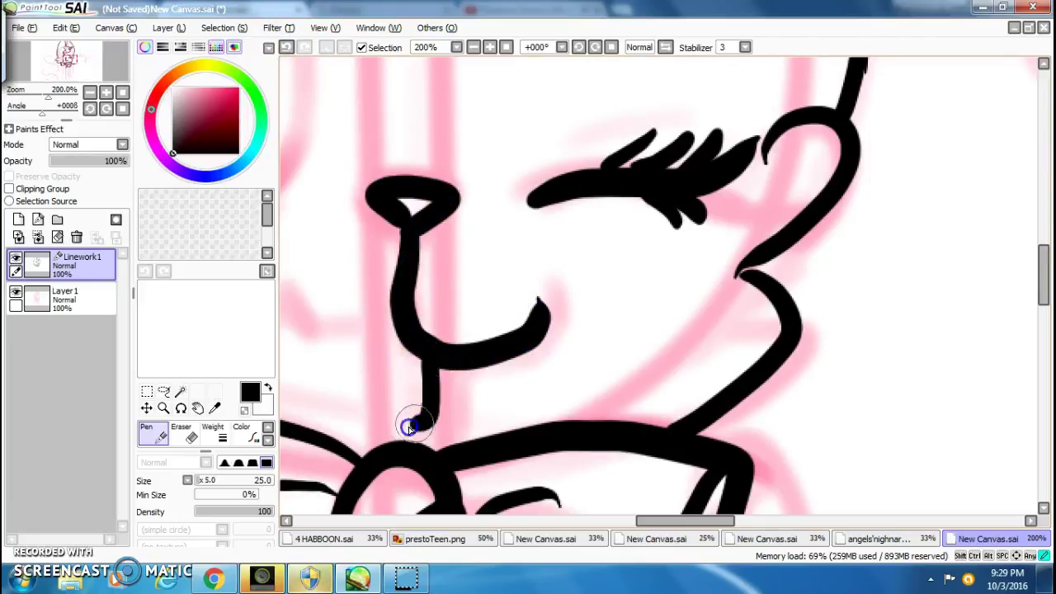
# Ink the left half of the mouth as a slanted seam crossed by short stitches, running from the left cheek to the muzzle.
pyautogui.moveTo(650, 524); pyautogui.dragTo(618, 524)
pyautogui.moveTo(595, 334)
pyautogui.mouseDown()
pyautogui.moveTo(505, 315)
pyautogui.moveTo(343, 246)
pyautogui.mouseUp()
pyautogui.click(664, 520)
pyautogui.moveTo(660, 517); pyautogui.dragTo(636, 514)
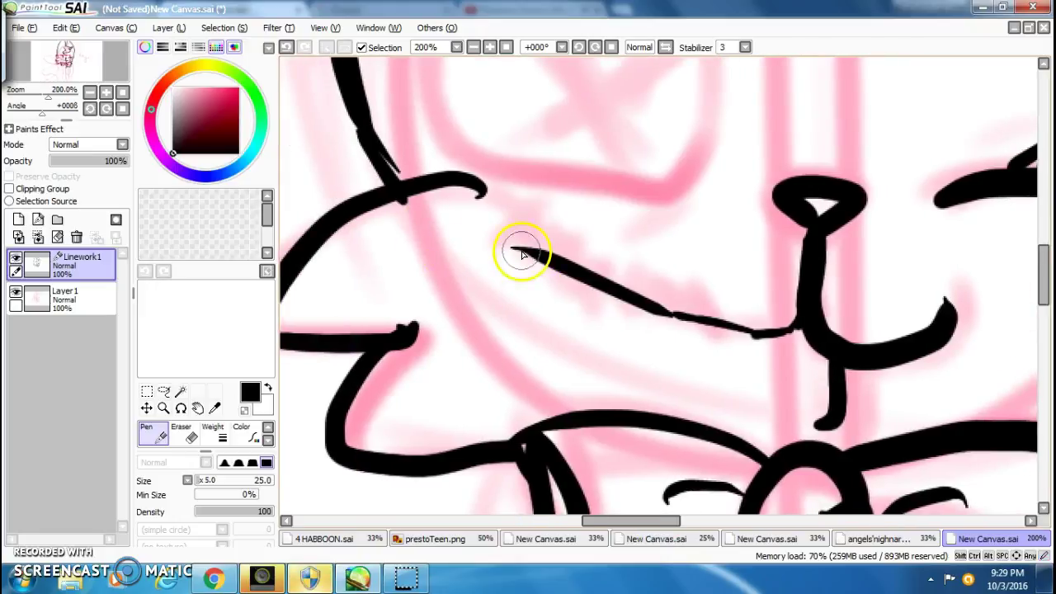
pyautogui.scroll(-2, 521, 254)
pyautogui.scroll(3, 479, 247)
pyautogui.moveTo(583, 237)
pyautogui.mouseDown()
pyautogui.moveTo(556, 224)
pyautogui.moveTo(690, 333)
pyautogui.moveTo(735, 314)
pyautogui.moveTo(714, 306)
pyautogui.mouseUp()
pyautogui.moveTo(773, 344)
pyautogui.mouseDown()
pyautogui.moveTo(852, 344)
pyautogui.moveTo(933, 373)
pyautogui.moveTo(893, 410)
pyautogui.moveTo(913, 363)
pyautogui.moveTo(866, 323)
pyautogui.mouseUp()
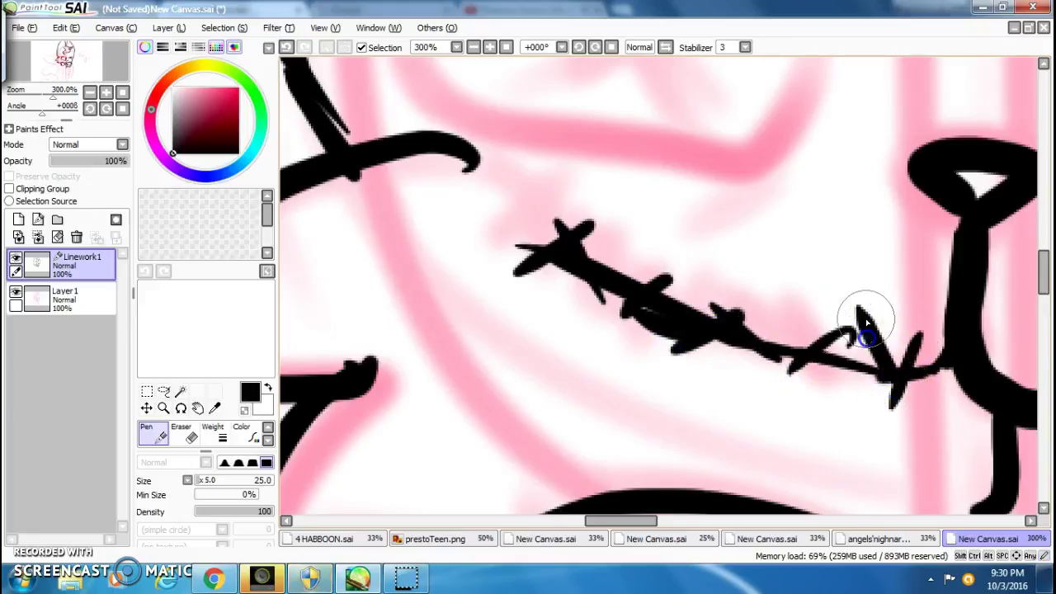
pyautogui.scroll(-4, 866, 324)
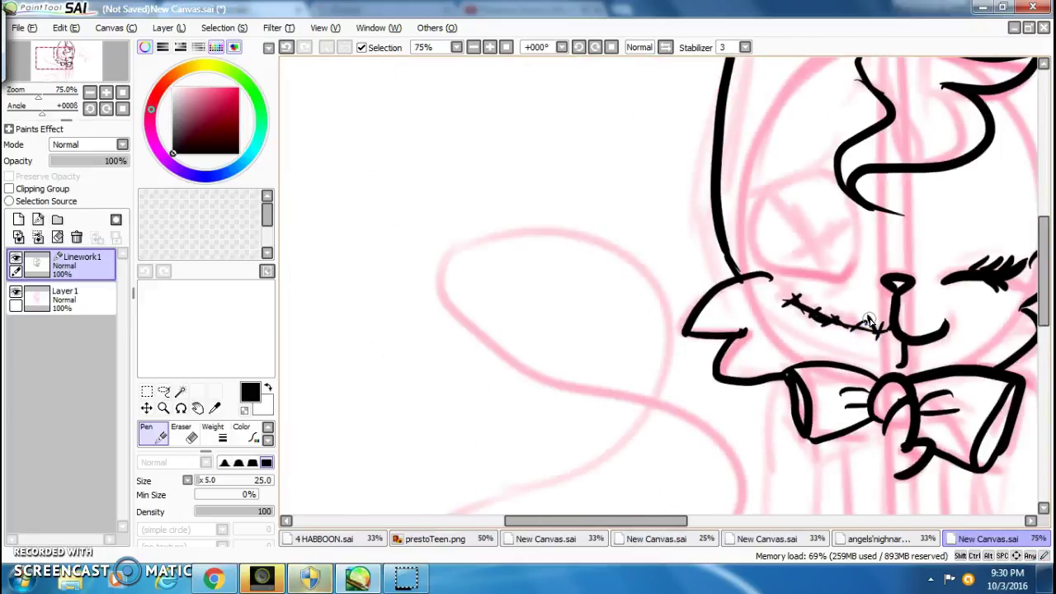
# Ink the left eye as a round button with an X inside, a brow stroke above it and small lashes at its outer edge.
pyautogui.scroll(4, 742, 280)
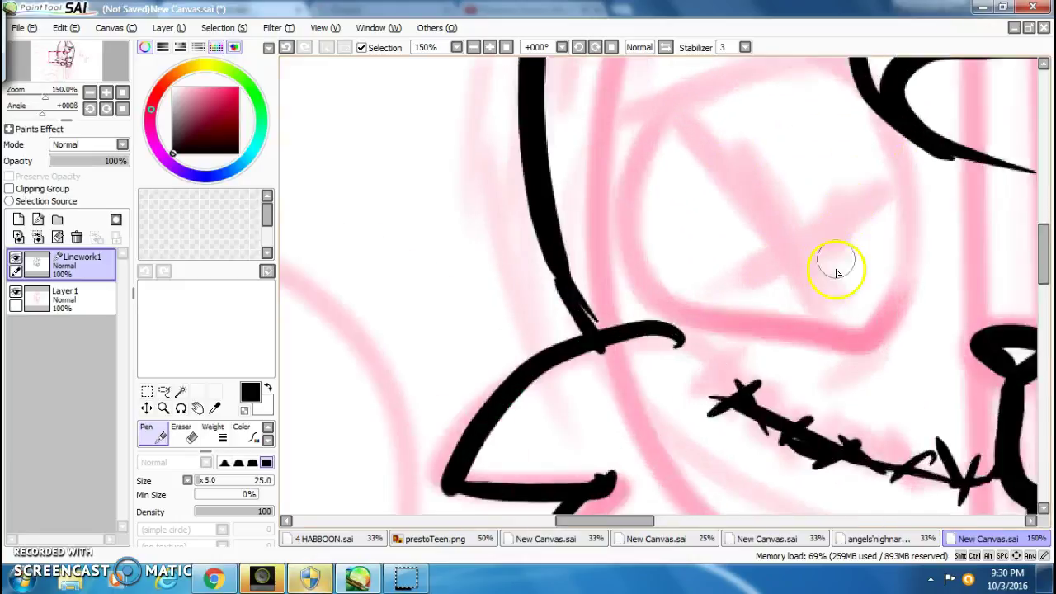
pyautogui.scroll(-1, 849, 368)
pyautogui.moveTo(854, 372)
pyautogui.mouseDown()
pyautogui.moveTo(893, 310)
pyautogui.moveTo(892, 239)
pyautogui.moveTo(873, 195)
pyautogui.moveTo(835, 169)
pyautogui.moveTo(776, 164)
pyautogui.moveTo(725, 189)
pyautogui.moveTo(689, 258)
pyautogui.moveTo(700, 311)
pyautogui.moveTo(734, 351)
pyautogui.moveTo(847, 376)
pyautogui.moveTo(860, 373)
pyautogui.moveTo(914, 275)
pyautogui.mouseUp()
pyautogui.moveTo(674, 198)
pyautogui.mouseDown()
pyautogui.moveTo(767, 163)
pyautogui.moveTo(844, 90)
pyautogui.mouseUp()
pyautogui.moveTo(853, 212); pyautogui.dragTo(742, 336)
pyautogui.moveTo(725, 206); pyautogui.dragTo(801, 349)
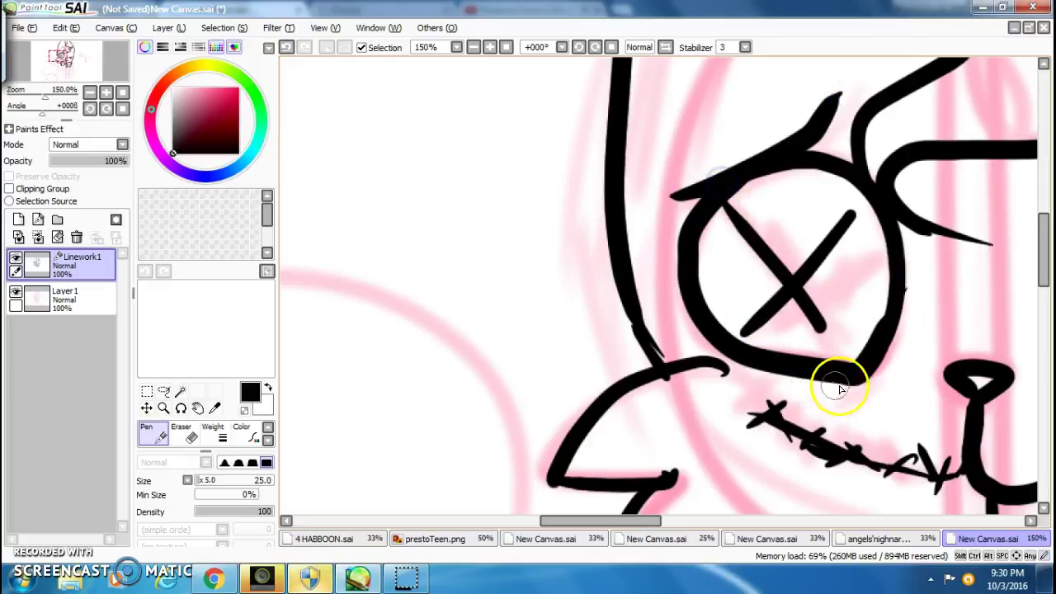
pyautogui.moveTo(819, 394)
pyautogui.mouseDown()
pyautogui.moveTo(877, 368)
pyautogui.moveTo(876, 355)
pyautogui.moveTo(825, 393)
pyautogui.mouseUp()
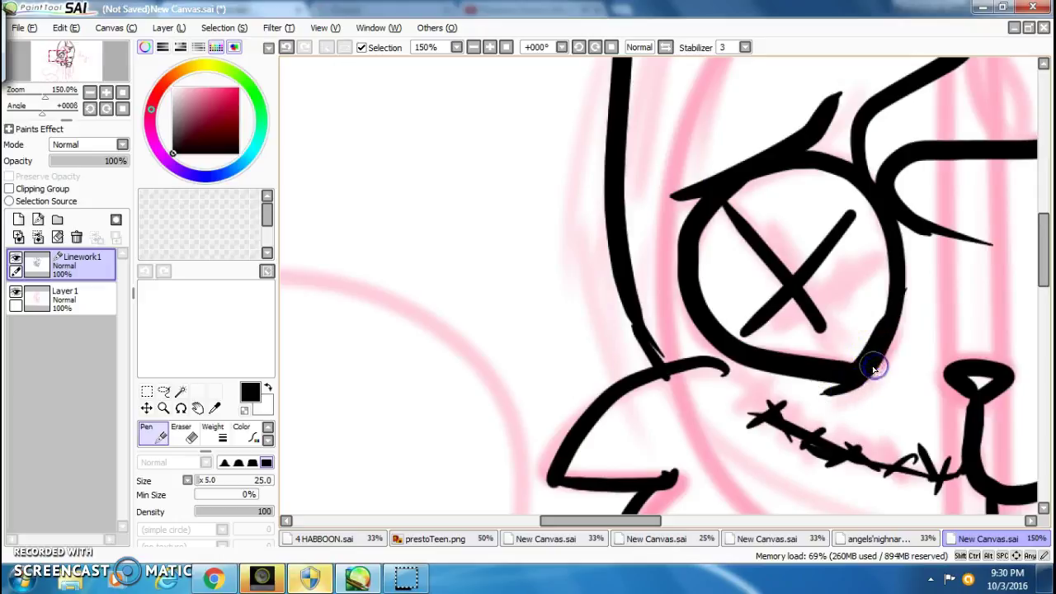
pyautogui.moveTo(669, 267); pyautogui.dragTo(650, 244)
pyautogui.scroll(-2, 722, 221)
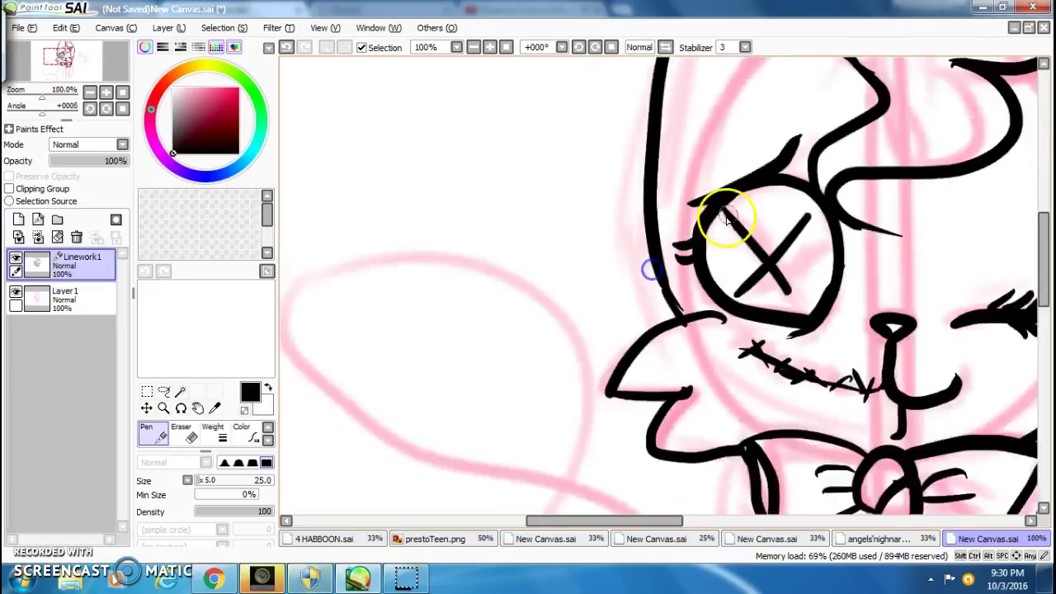
# Ink both sides of the body below the bow tie and the outline of the right arm, redoing the arm's lower end.
pyautogui.scroll(-3, 726, 216)
pyautogui.scroll(1, 929, 309)
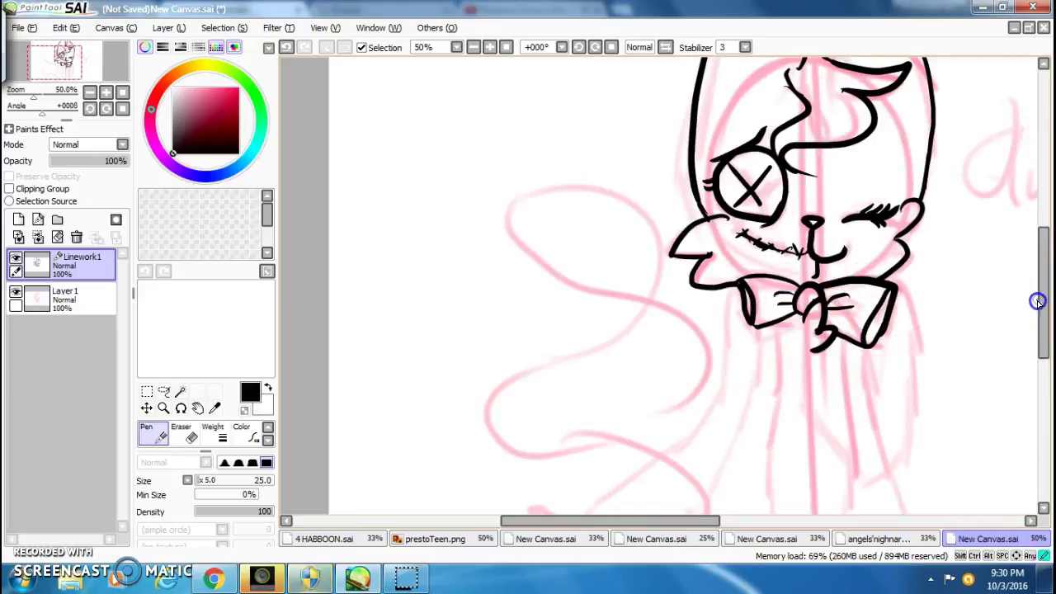
pyautogui.moveTo(1037, 318); pyautogui.dragTo(1037, 330)
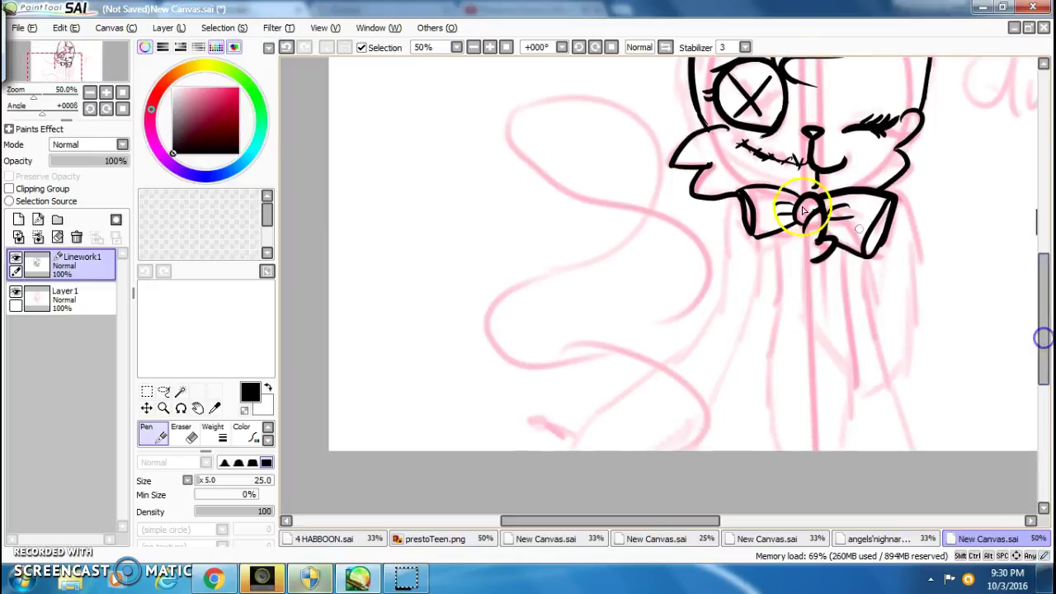
pyautogui.click(287, 48)
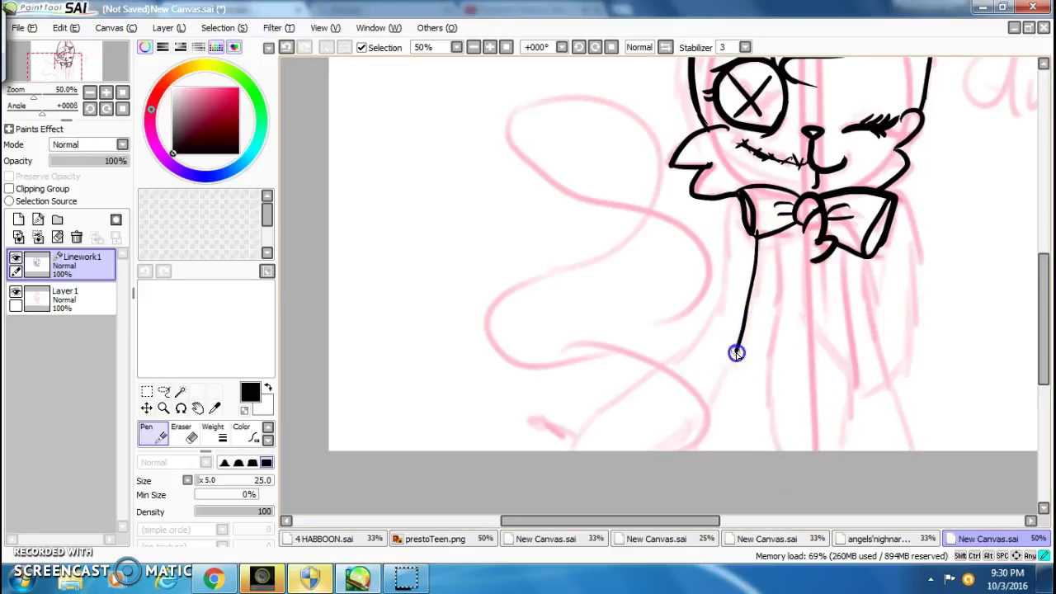
pyautogui.moveTo(737, 353); pyautogui.dragTo(667, 509)
pyautogui.moveTo(862, 252); pyautogui.dragTo(905, 449)
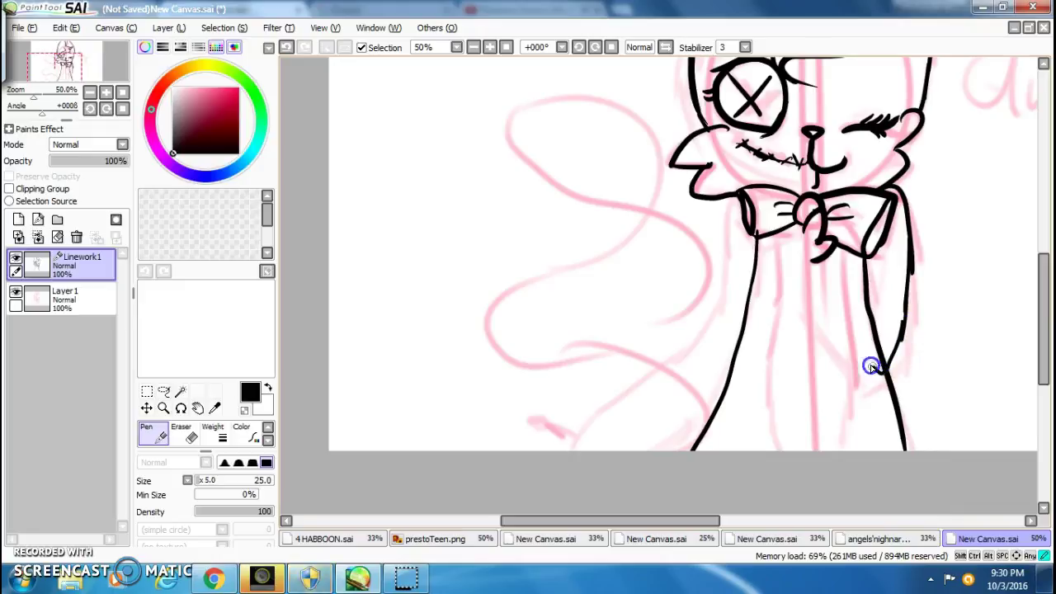
pyautogui.moveTo(831, 314); pyautogui.dragTo(829, 260)
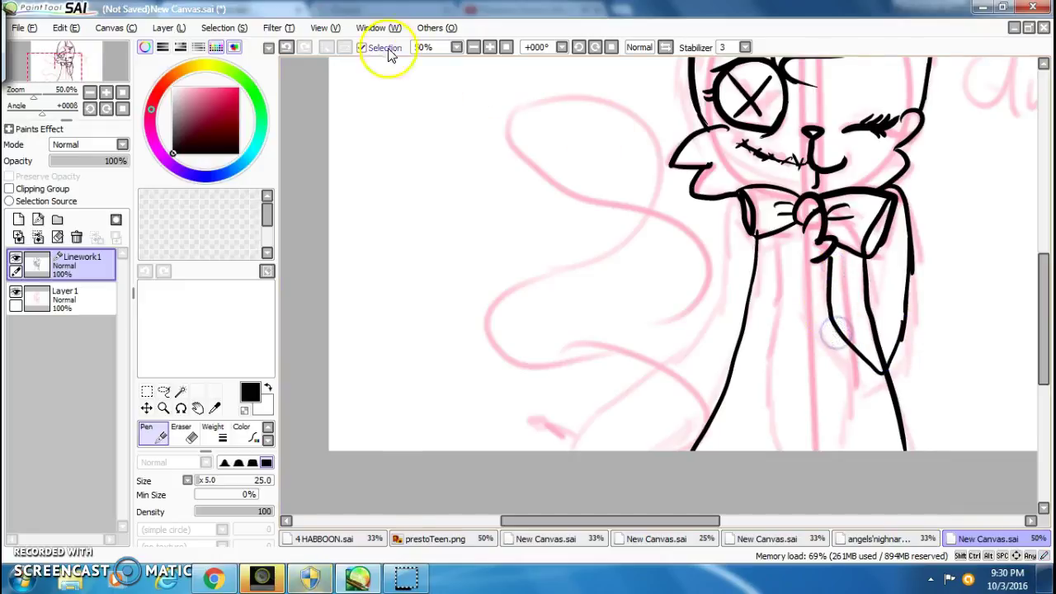
pyautogui.click(286, 47)
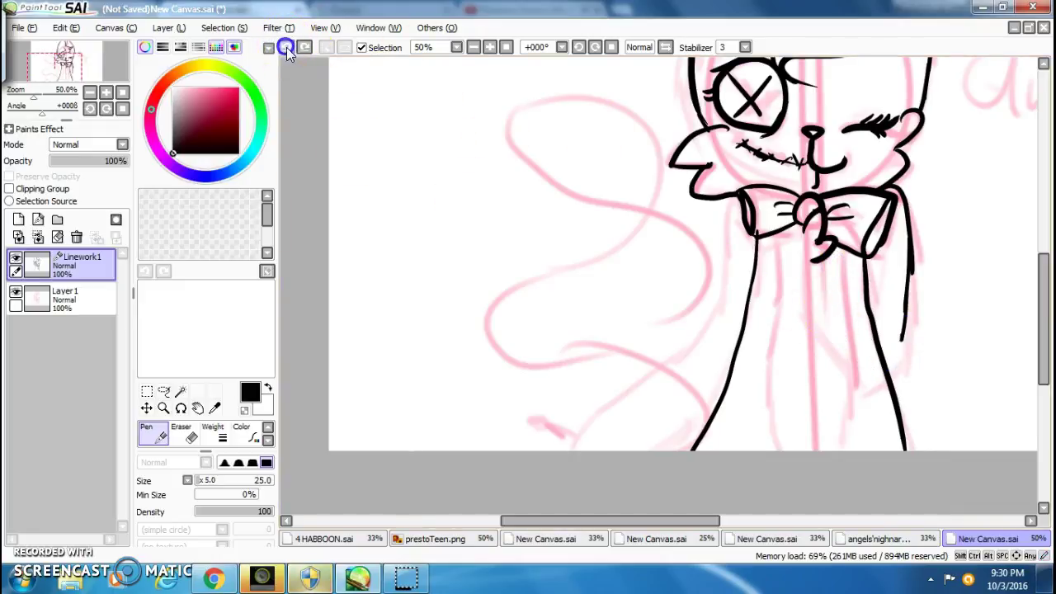
pyautogui.moveTo(905, 314); pyautogui.dragTo(899, 490)
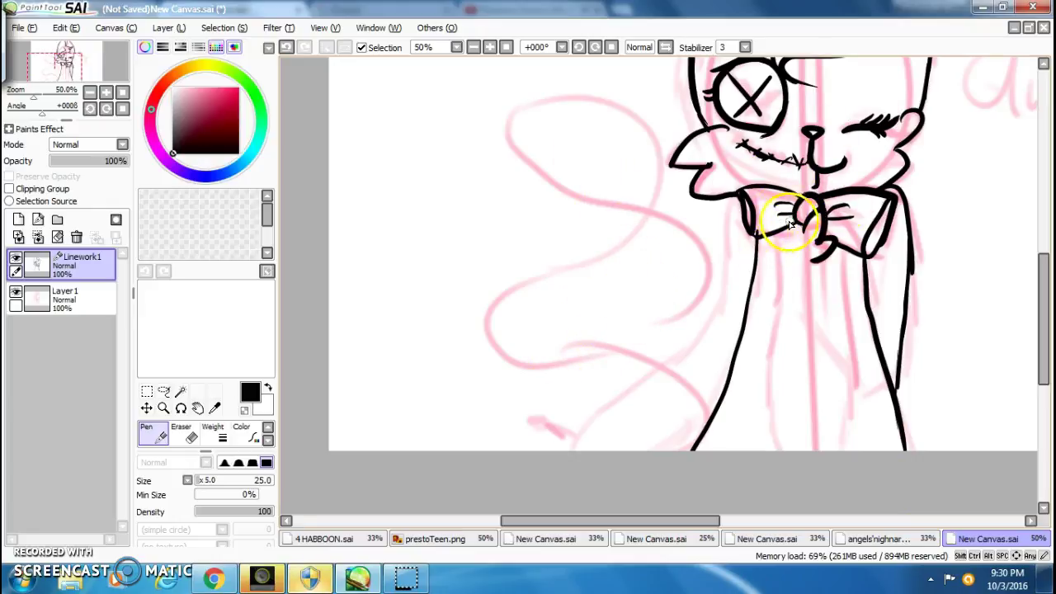
# Ink the two belly lines and the left arm outline, and trace the looping tail.
pyautogui.moveTo(773, 323); pyautogui.dragTo(809, 490)
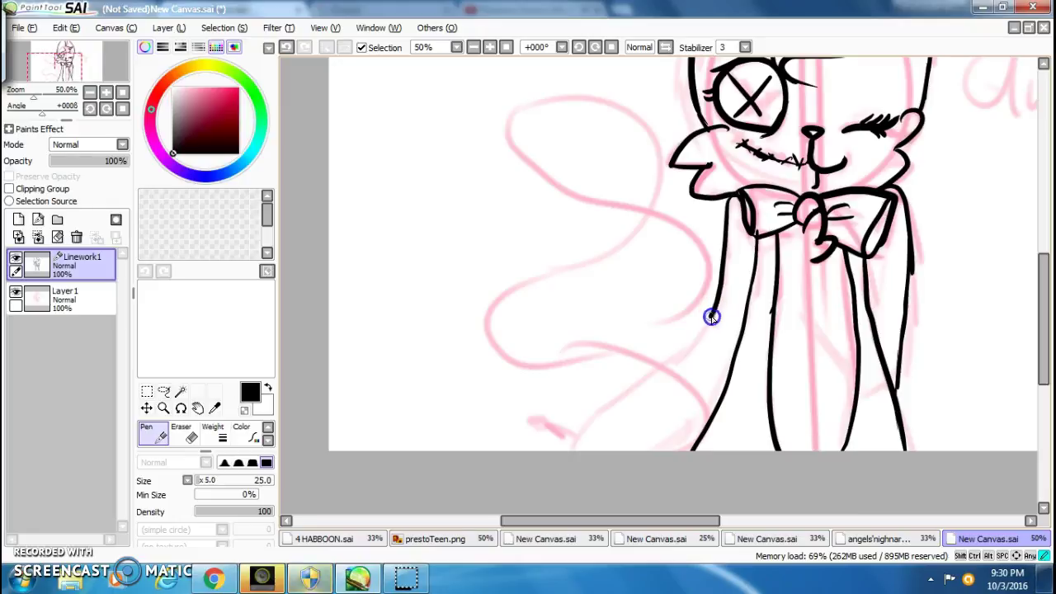
pyautogui.moveTo(625, 398); pyautogui.dragTo(582, 497)
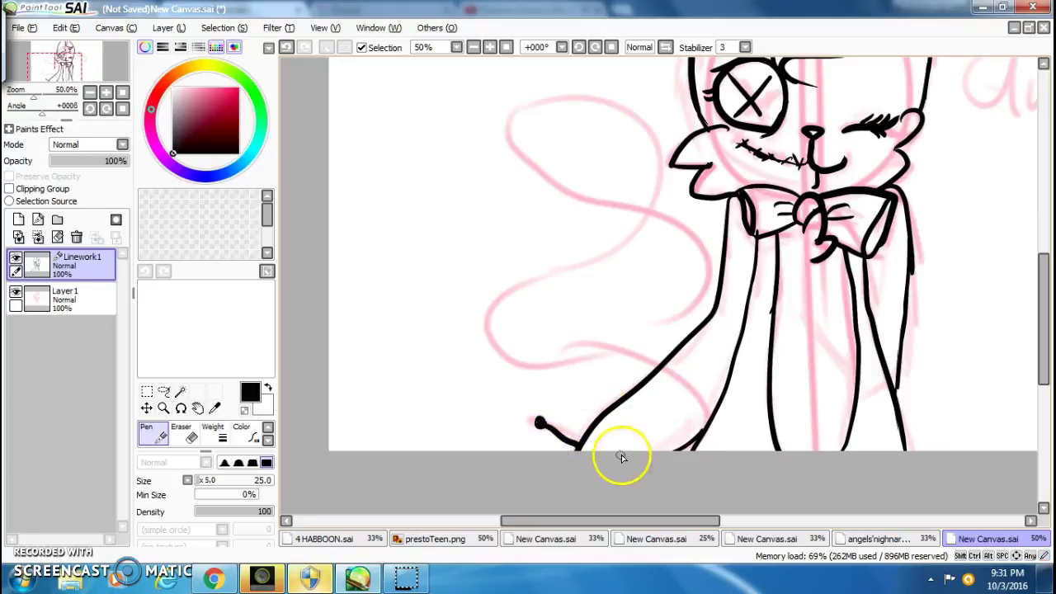
pyautogui.moveTo(569, 264)
pyautogui.mouseDown()
pyautogui.moveTo(537, 75)
pyautogui.moveTo(651, 217)
pyautogui.moveTo(597, 257)
pyautogui.mouseUp()
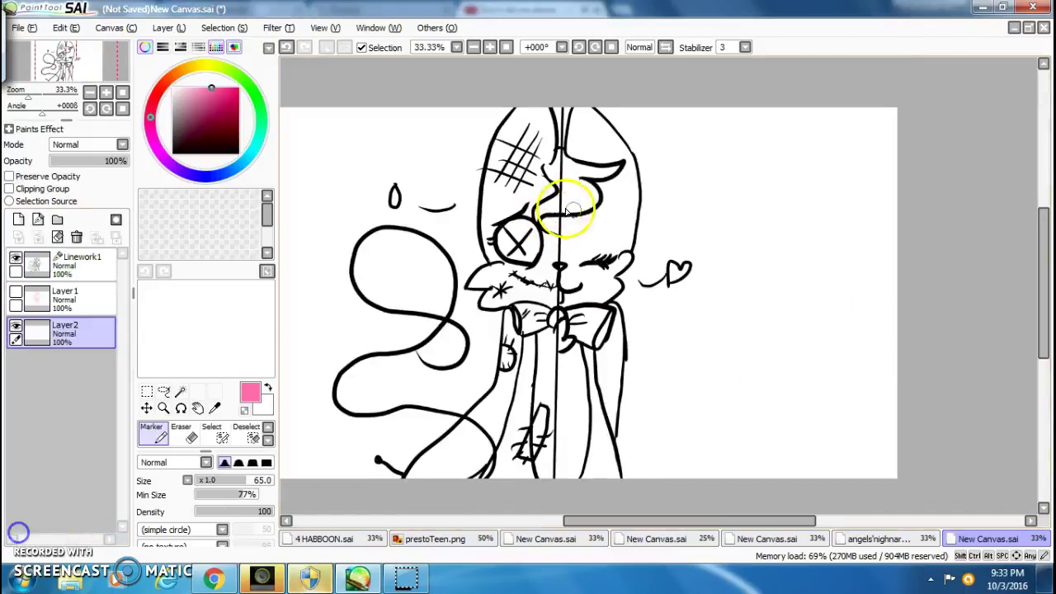
pyautogui.moveTo(624, 200); pyautogui.dragTo(610, 178)
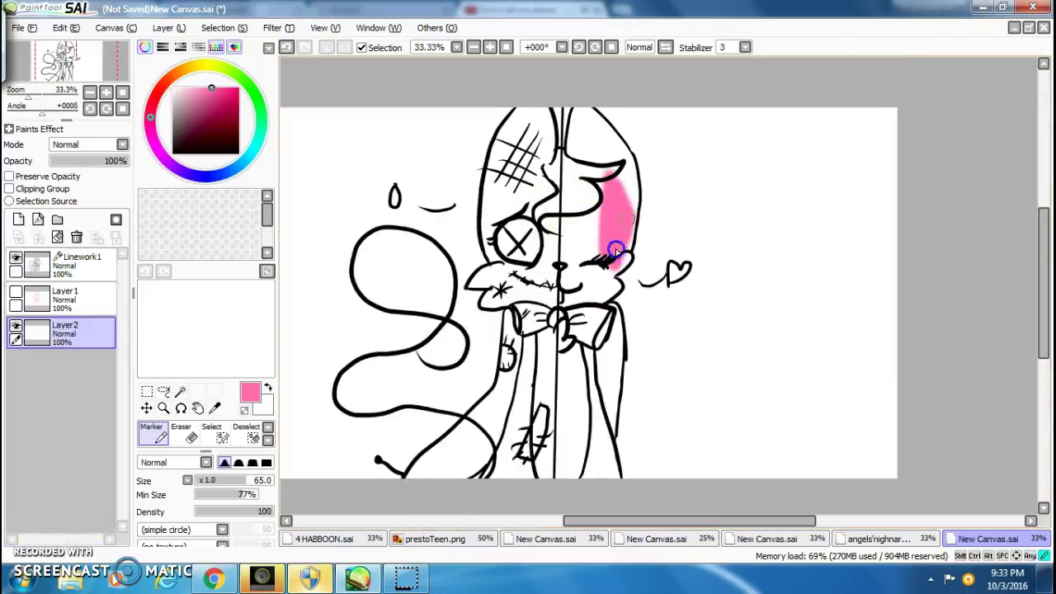
pyautogui.moveTo(624, 252)
pyautogui.mouseDown()
pyautogui.moveTo(598, 173)
pyautogui.moveTo(578, 188)
pyautogui.mouseUp()
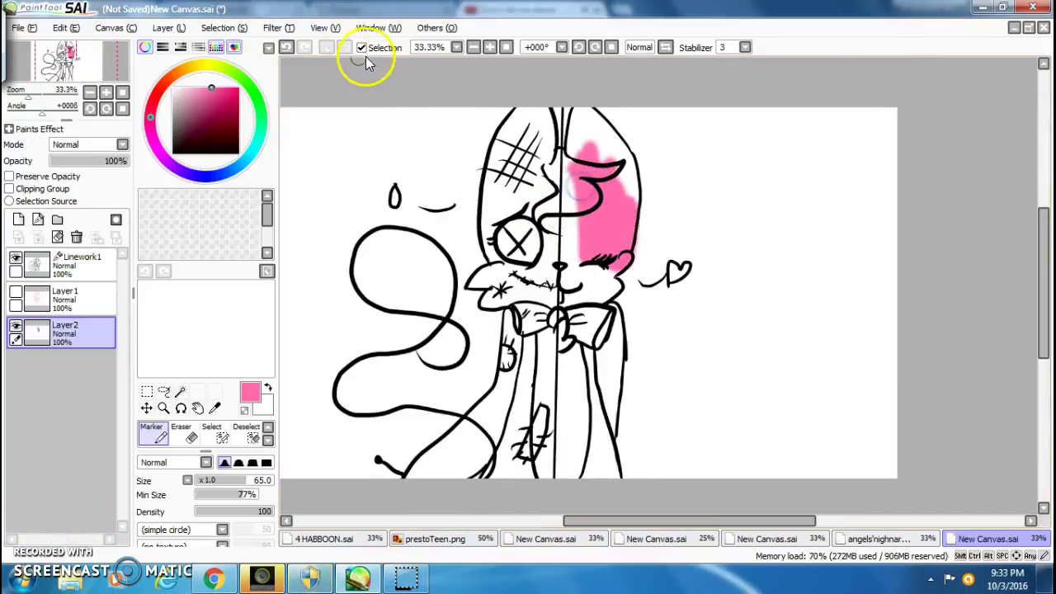
pyautogui.click(286, 48)
# Paint the right half of the head, bow tie and body light pink on Layer2, and check the angels'nighnare.sai reference.
pyautogui.moveTo(627, 235)
pyautogui.mouseDown()
pyautogui.moveTo(608, 160)
pyautogui.moveTo(626, 266)
pyautogui.moveTo(618, 170)
pyautogui.moveTo(607, 239)
pyautogui.moveTo(577, 248)
pyautogui.moveTo(561, 155)
pyautogui.moveTo(617, 172)
pyautogui.moveTo(593, 128)
pyautogui.mouseUp()
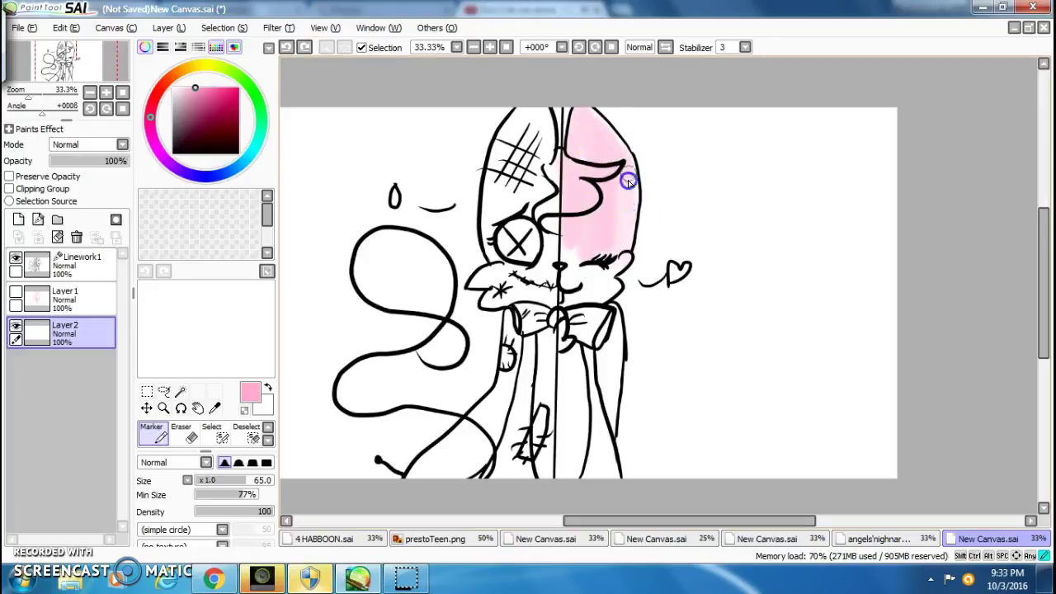
pyautogui.moveTo(590, 236)
pyautogui.mouseDown()
pyautogui.moveTo(571, 200)
pyautogui.moveTo(567, 235)
pyautogui.mouseUp()
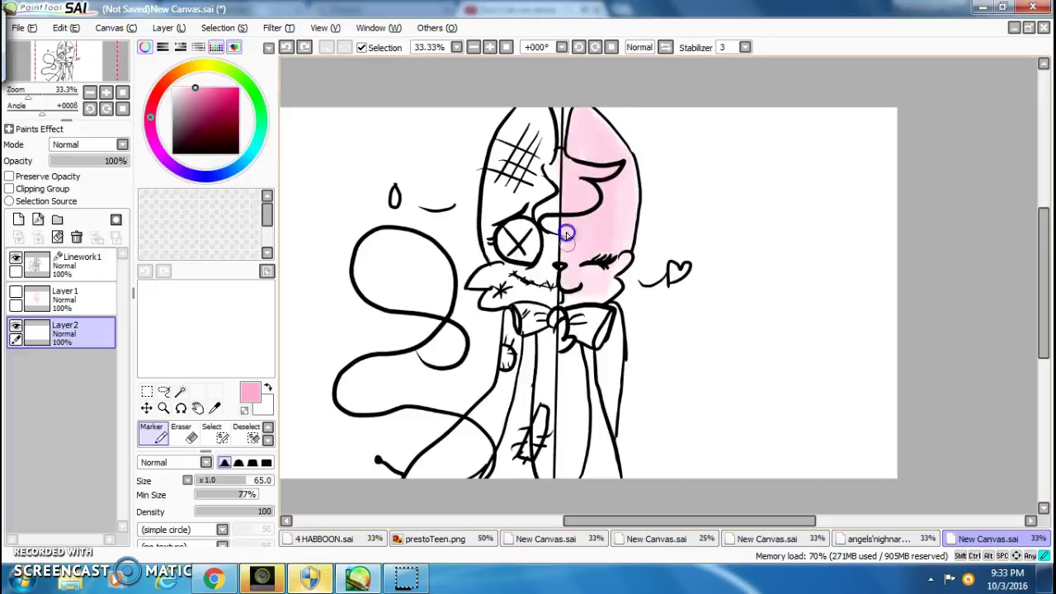
pyautogui.moveTo(612, 283)
pyautogui.mouseDown()
pyautogui.moveTo(589, 366)
pyautogui.moveTo(578, 347)
pyautogui.moveTo(569, 396)
pyautogui.moveTo(581, 280)
pyautogui.moveTo(596, 363)
pyautogui.moveTo(598, 326)
pyautogui.moveTo(591, 447)
pyautogui.moveTo(585, 438)
pyautogui.moveTo(568, 467)
pyautogui.moveTo(558, 425)
pyautogui.mouseUp()
pyautogui.moveTo(560, 356); pyautogui.dragTo(603, 435)
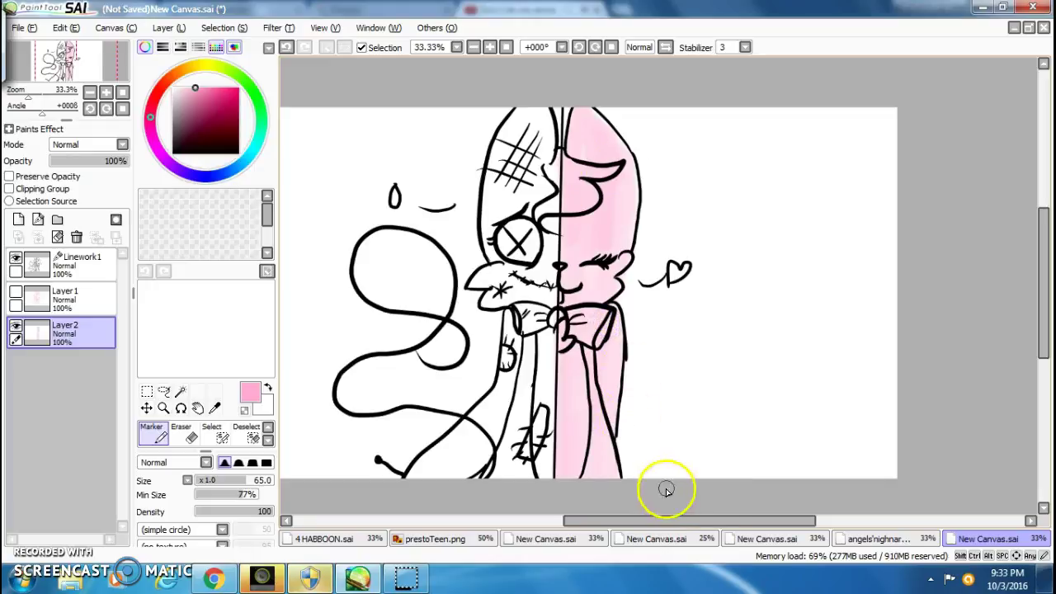
pyautogui.click(874, 538)
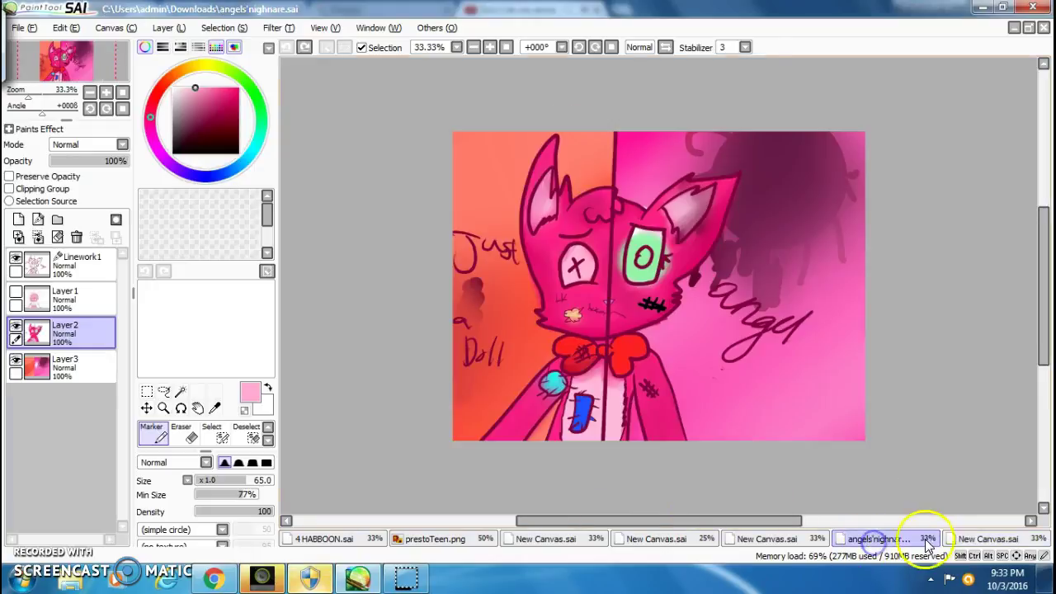
pyautogui.click(987, 540)
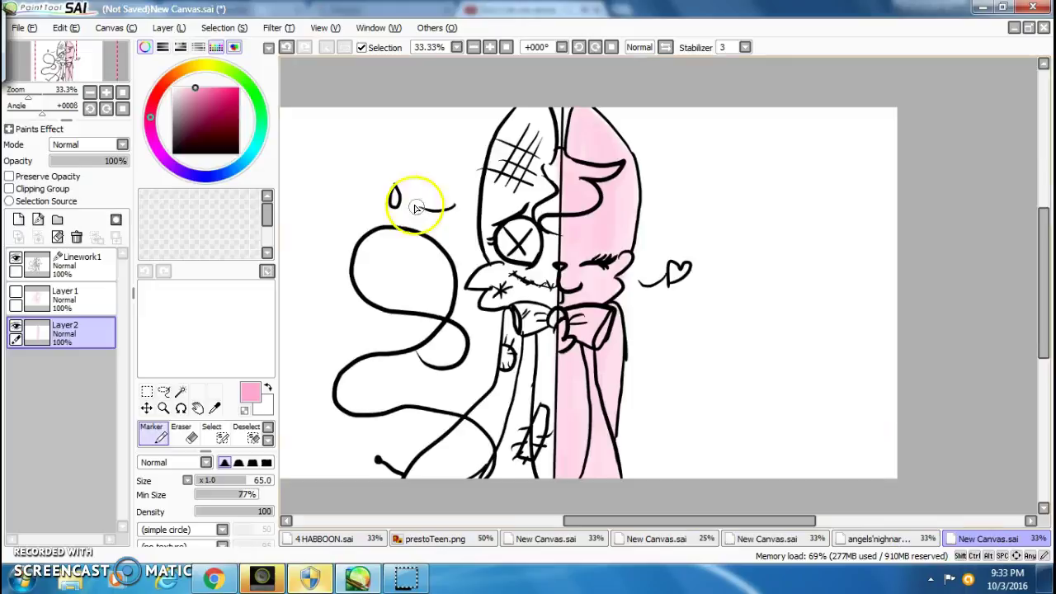
pyautogui.moveTo(540, 299)
pyautogui.mouseDown()
pyautogui.moveTo(552, 245)
pyautogui.moveTo(532, 229)
pyautogui.moveTo(513, 299)
pyautogui.moveTo(508, 266)
pyautogui.moveTo(517, 274)
pyautogui.moveTo(511, 412)
pyautogui.moveTo(515, 396)
pyautogui.moveTo(522, 401)
pyautogui.moveTo(522, 356)
pyautogui.moveTo(494, 495)
pyautogui.mouseUp()
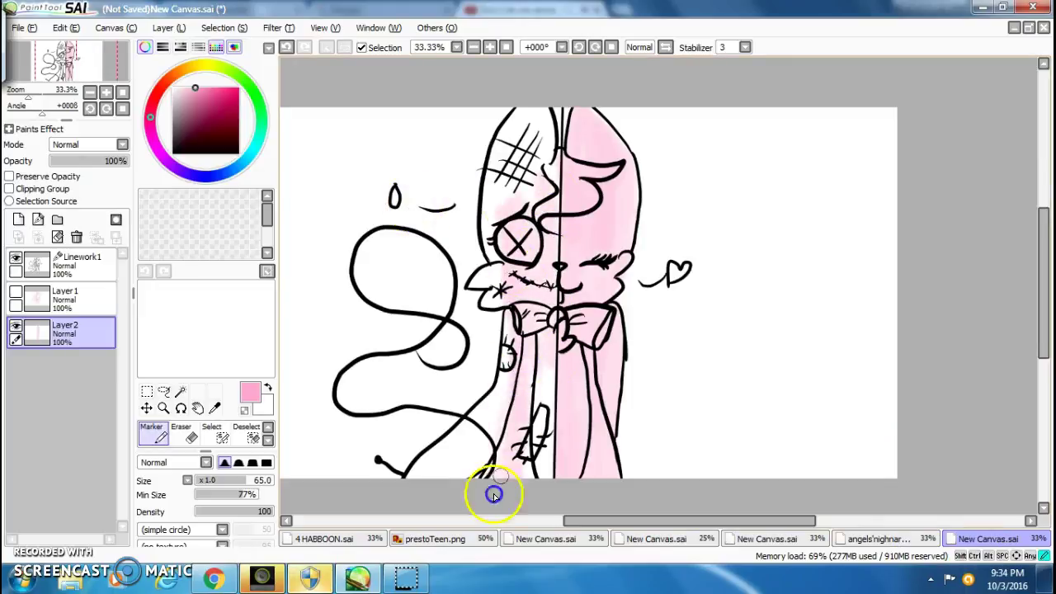
pyautogui.moveTo(537, 380)
pyautogui.mouseDown()
pyautogui.moveTo(547, 447)
pyautogui.moveTo(486, 322)
pyautogui.moveTo(478, 438)
pyautogui.moveTo(348, 100)
pyautogui.mouseUp()
pyautogui.click(286, 47)
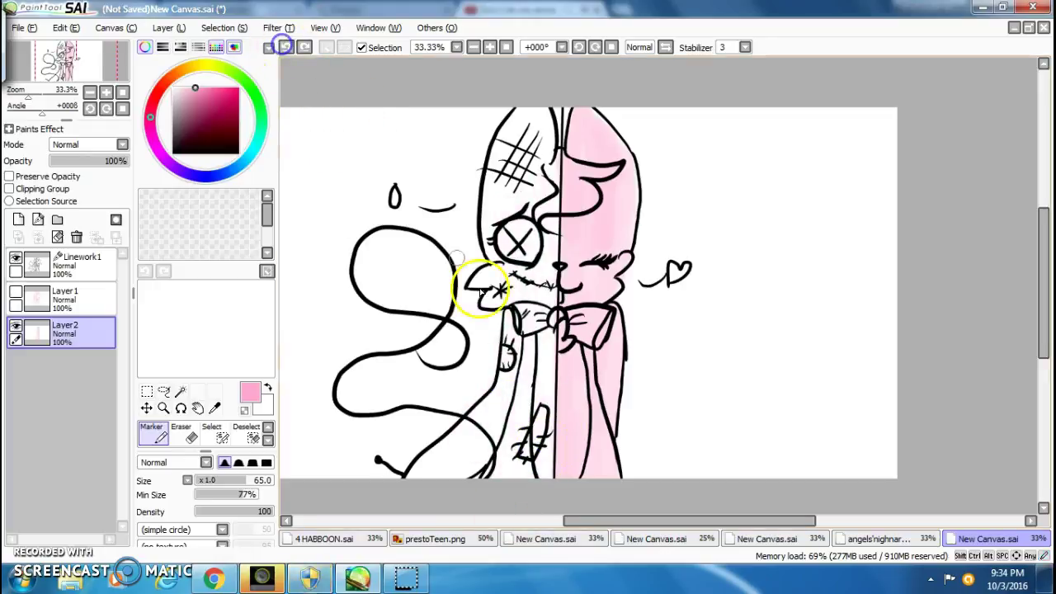
# Paint the left half of the body, arm, bow tie and head light pink with the Marker at size 100.
pyautogui.moveTo(472, 378)
pyautogui.mouseDown()
pyautogui.moveTo(559, 297)
pyautogui.moveTo(531, 377)
pyautogui.moveTo(526, 329)
pyautogui.moveTo(541, 305)
pyautogui.moveTo(556, 355)
pyautogui.moveTo(515, 498)
pyautogui.mouseUp()
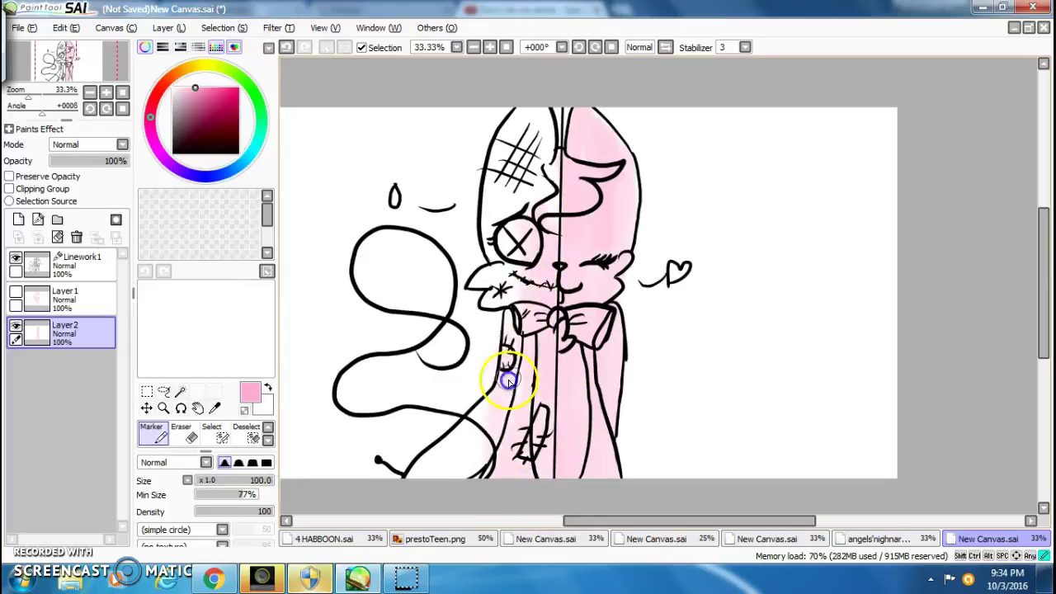
pyautogui.moveTo(512, 394)
pyautogui.mouseDown()
pyautogui.moveTo(442, 489)
pyautogui.moveTo(467, 454)
pyautogui.moveTo(418, 486)
pyautogui.mouseUp()
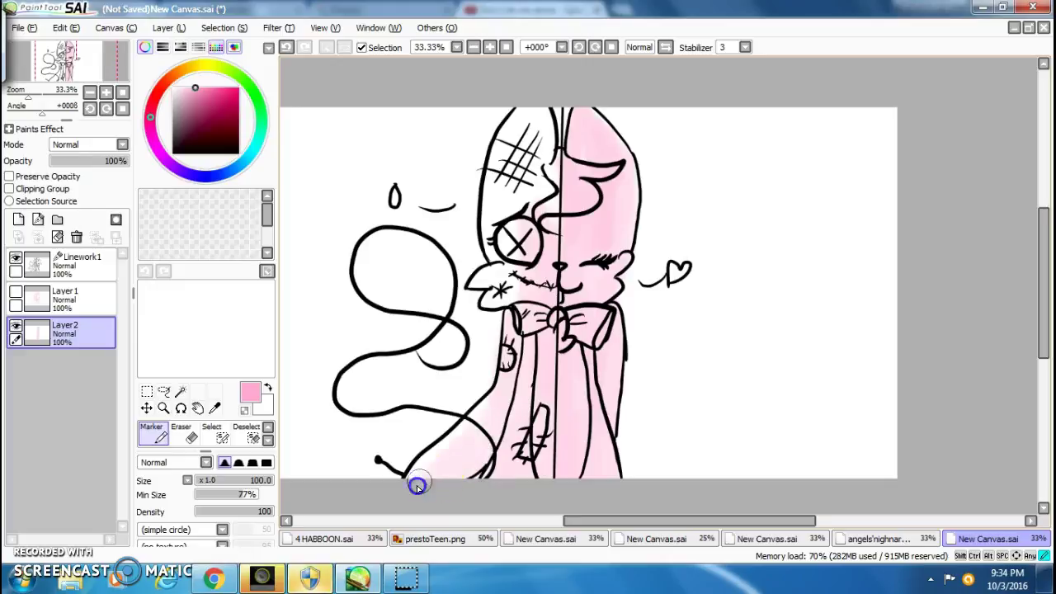
pyautogui.moveTo(523, 293)
pyautogui.mouseDown()
pyautogui.moveTo(512, 266)
pyautogui.moveTo(515, 157)
pyautogui.moveTo(528, 148)
pyautogui.moveTo(553, 195)
pyautogui.moveTo(556, 174)
pyautogui.moveTo(527, 80)
pyautogui.moveTo(493, 240)
pyautogui.mouseUp()
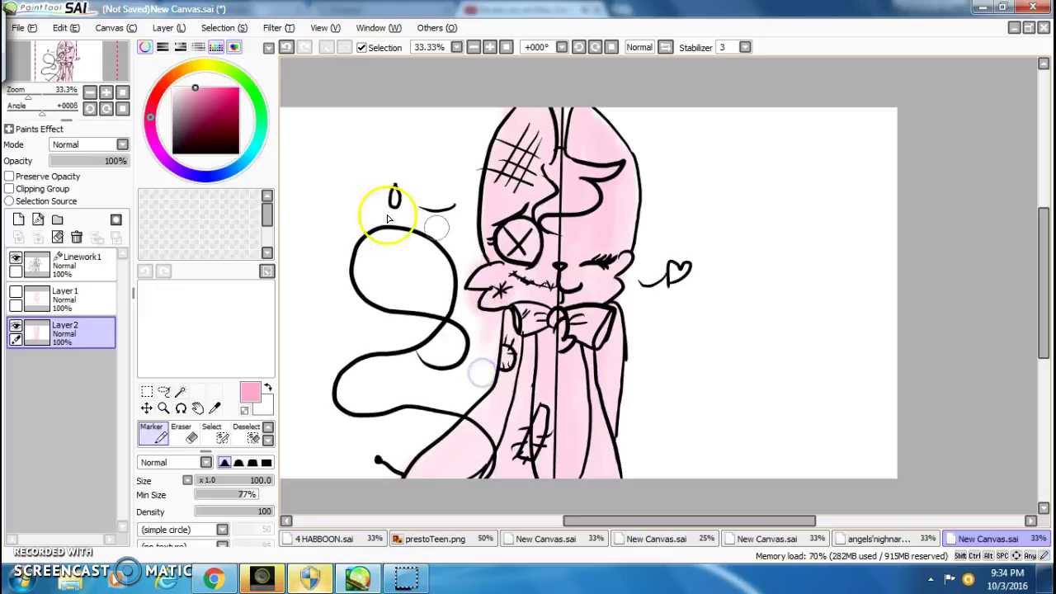
# Erase the pink paint spilling outside the left cheek fur and left arm outline with the Eraser at size 76.
pyautogui.click(192, 439)
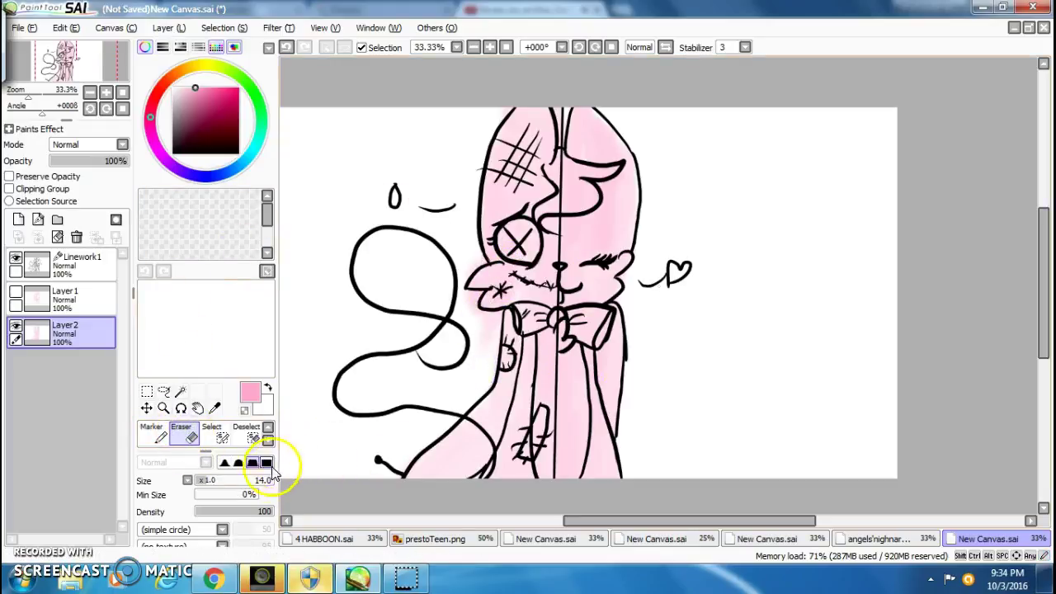
pyautogui.scroll(3, 471, 342)
pyautogui.moveTo(566, 318)
pyautogui.mouseDown()
pyautogui.moveTo(542, 373)
pyautogui.moveTo(519, 372)
pyautogui.moveTo(507, 410)
pyautogui.moveTo(506, 449)
pyautogui.moveTo(521, 419)
pyautogui.moveTo(538, 436)
pyautogui.moveTo(517, 499)
pyautogui.moveTo(554, 345)
pyautogui.mouseUp()
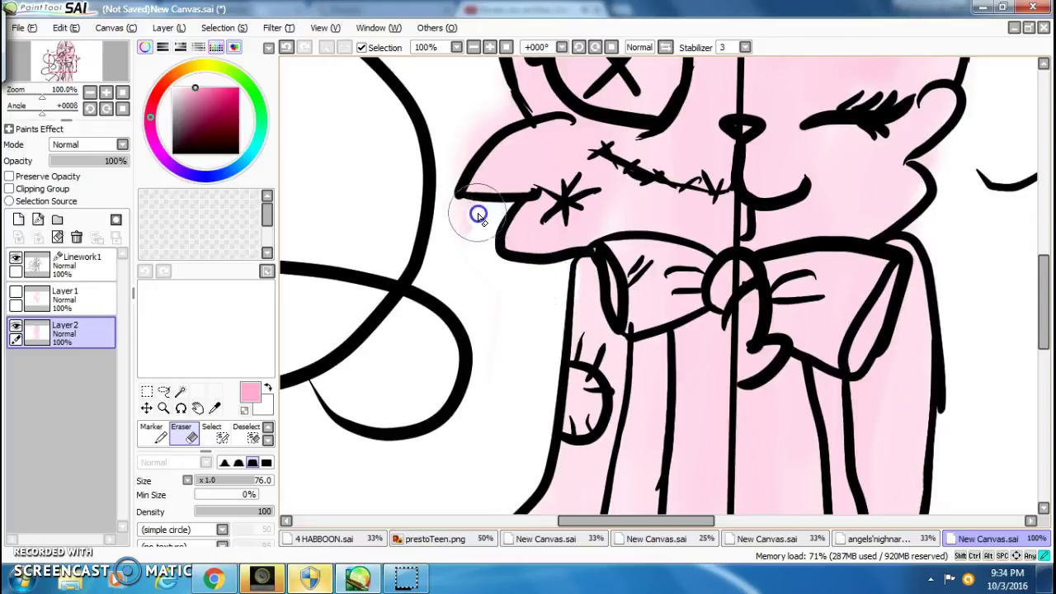
pyautogui.moveTo(464, 170); pyautogui.dragTo(494, 116)
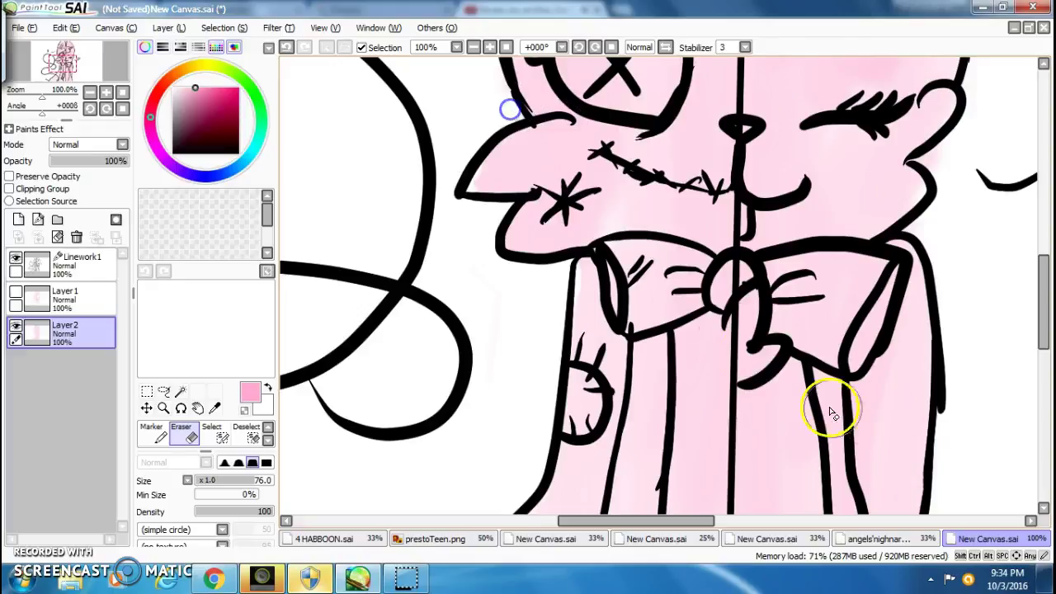
# Touch up the light pink paint on the left cheek fur and the top of the left arm with the Marker at size 100.
pyautogui.moveTo(1041, 312); pyautogui.dragTo(1041, 243)
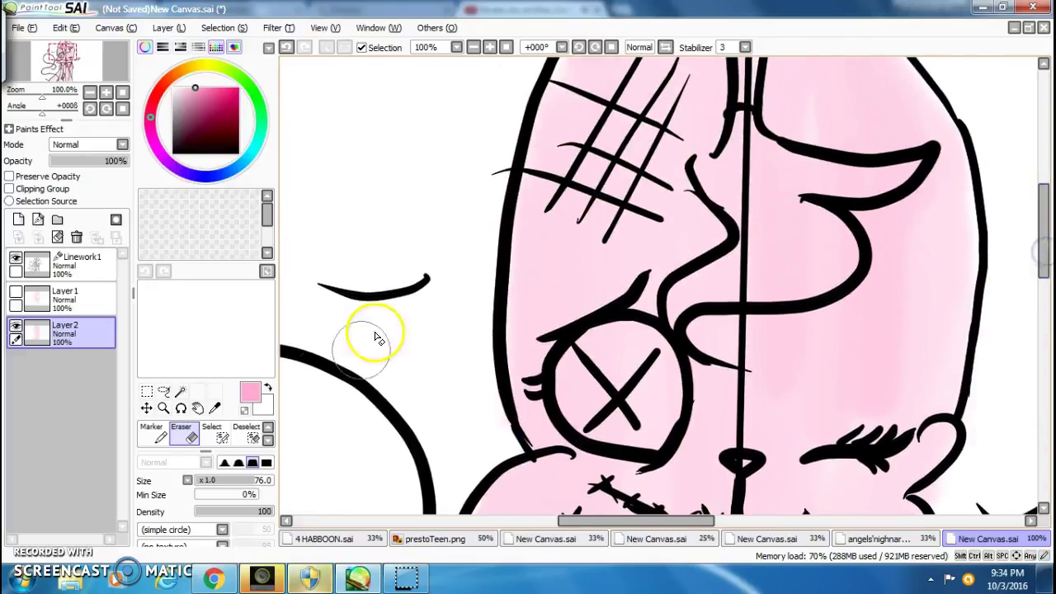
pyautogui.click(152, 435)
pyautogui.scroll(-2, 660, 341)
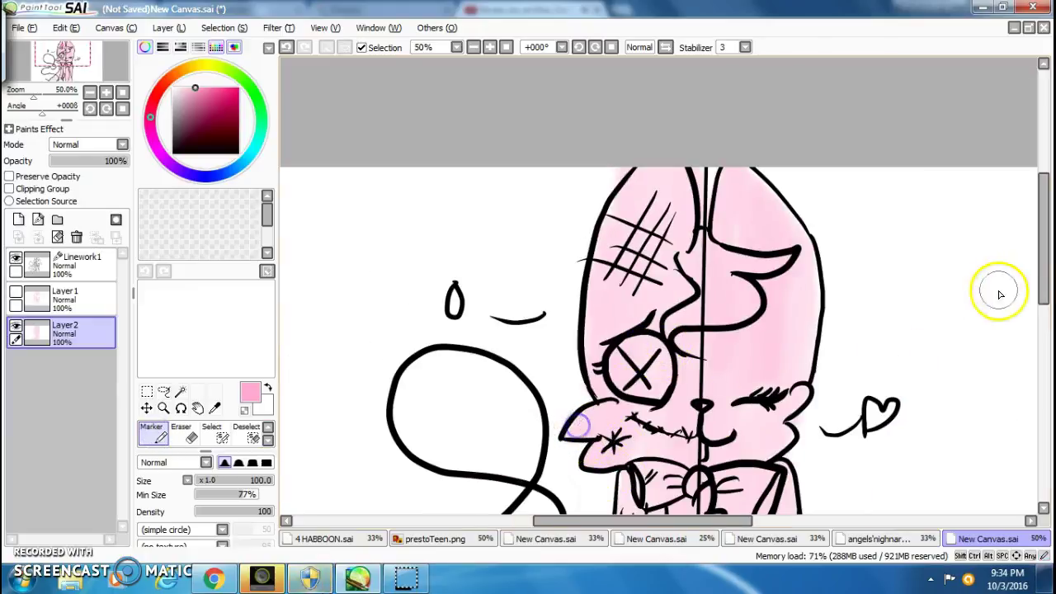
pyautogui.scroll(2, 965, 322)
pyautogui.moveTo(722, 524); pyautogui.dragTo(639, 523)
pyautogui.moveTo(1041, 253); pyautogui.dragTo(1039, 340)
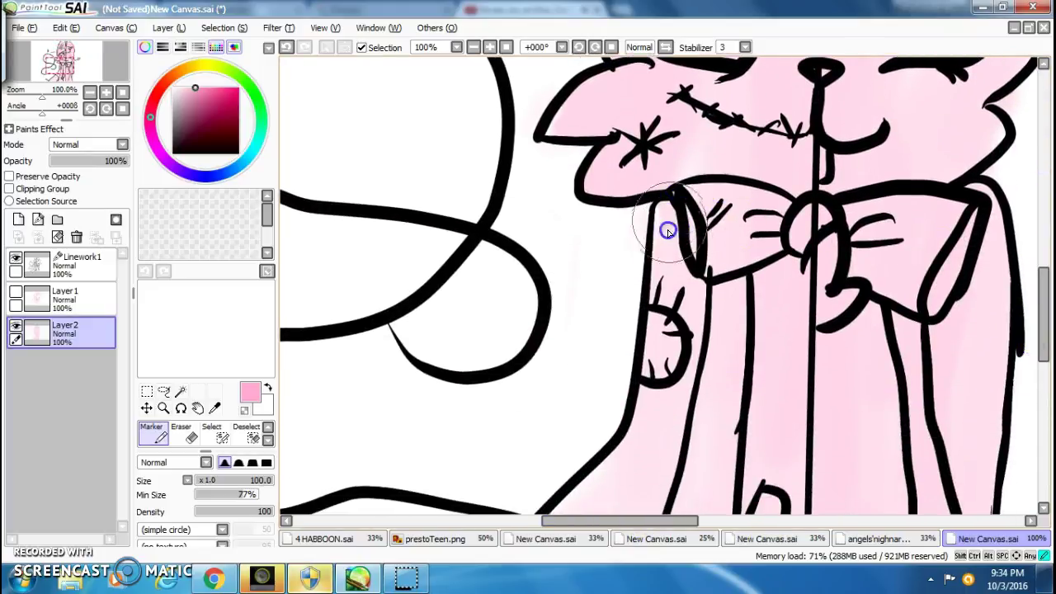
pyautogui.scroll(-2, 775, 256)
pyautogui.scroll(-1, 771, 474)
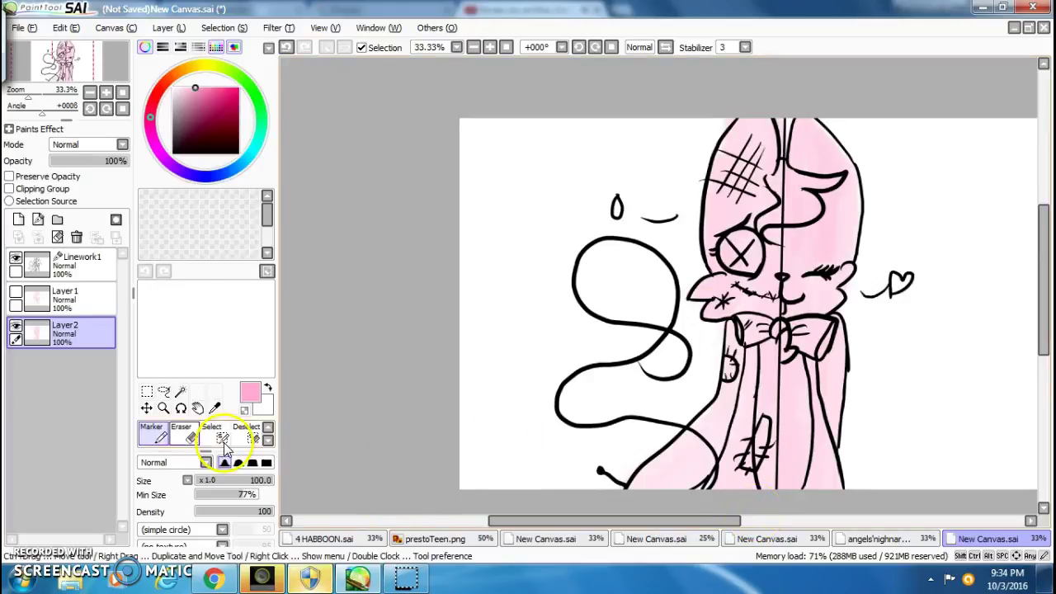
# Fill the teardrop beside the head with bright sky blue, using the hard-edged Marker at size 25.
pyautogui.click(202, 480)
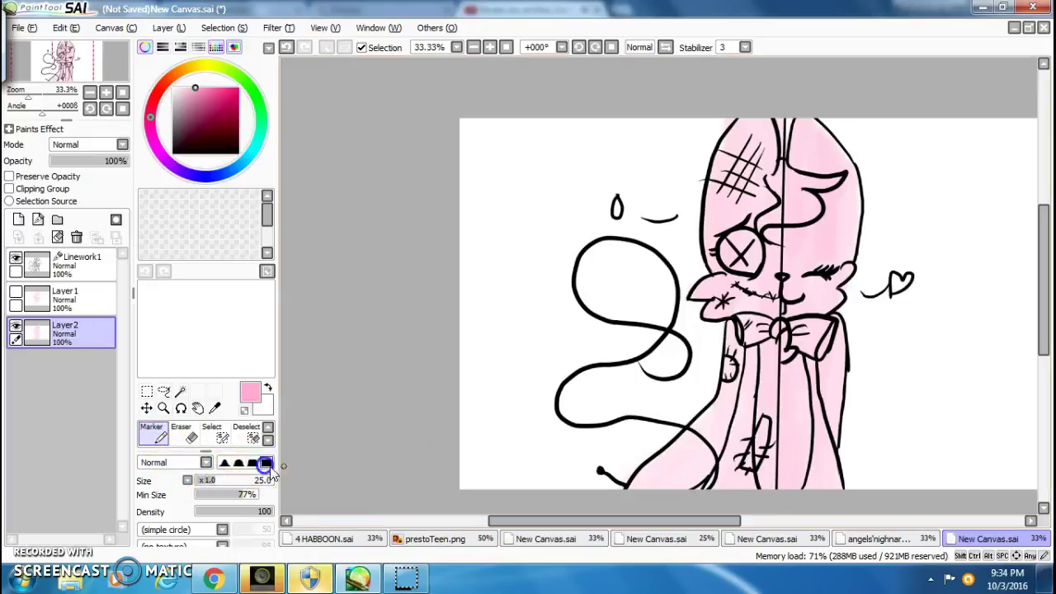
pyautogui.moveTo(608, 185)
pyautogui.mouseDown()
pyautogui.moveTo(604, 229)
pyautogui.moveTo(565, 203)
pyautogui.moveTo(563, 230)
pyautogui.mouseUp()
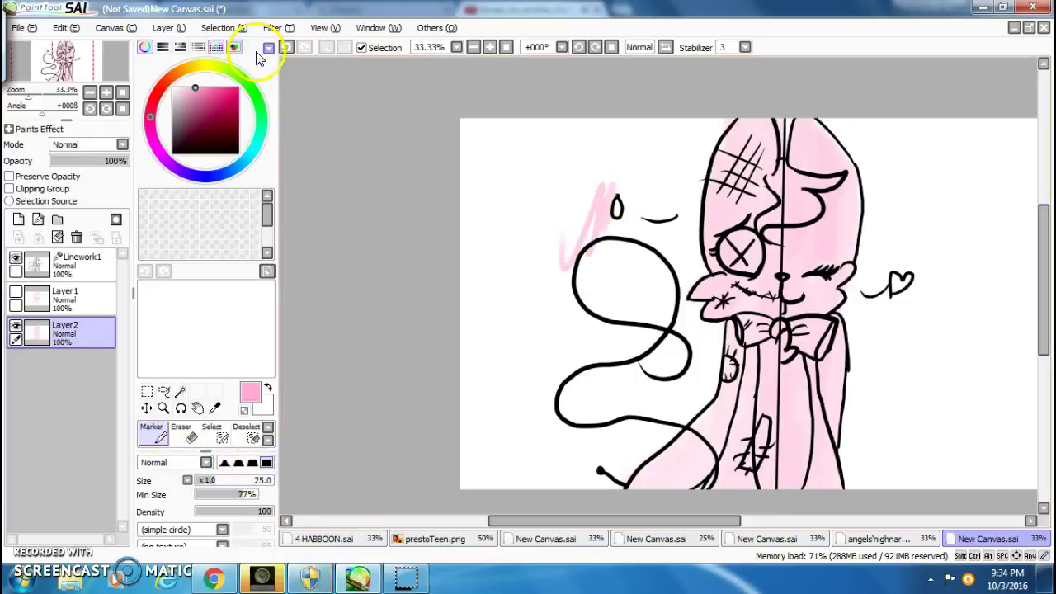
pyautogui.click(286, 47)
pyautogui.click(254, 144)
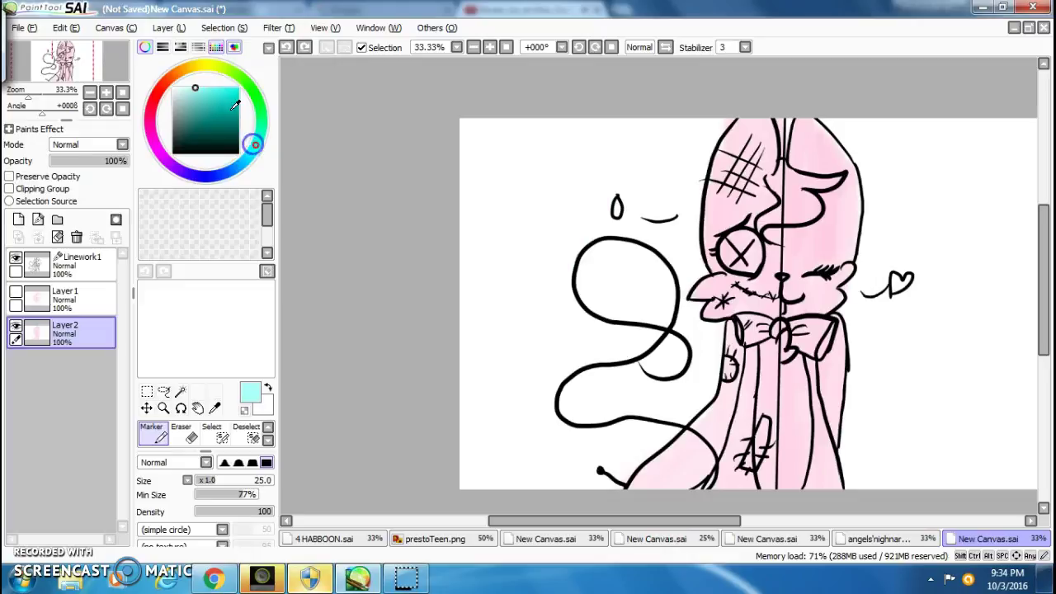
pyautogui.click(248, 162)
pyautogui.scroll(6, 688, 193)
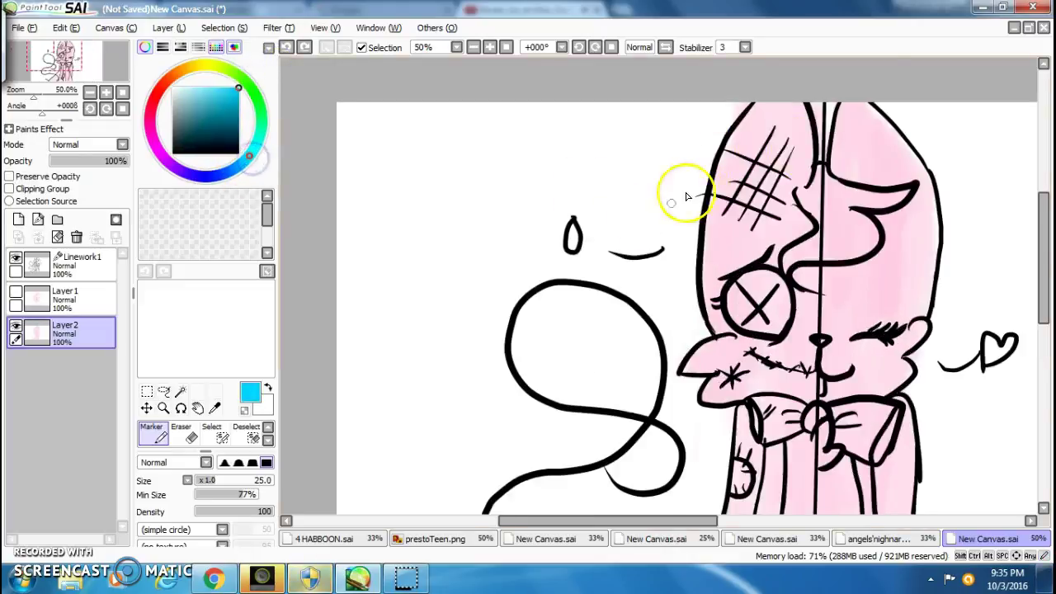
pyautogui.moveTo(594, 255)
pyautogui.mouseDown()
pyautogui.moveTo(602, 281)
pyautogui.moveTo(587, 294)
pyautogui.mouseUp()
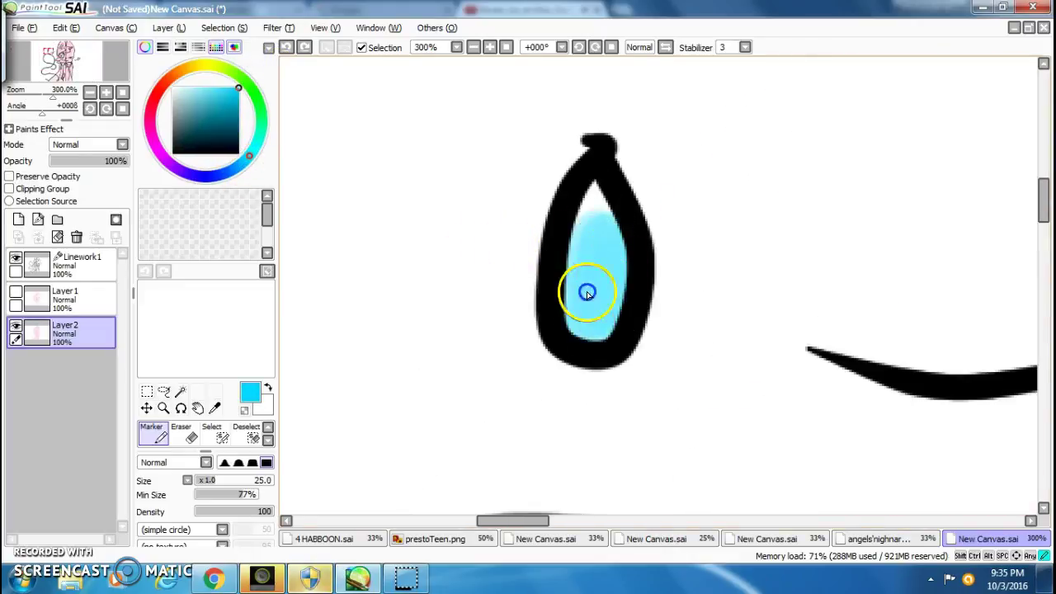
pyautogui.moveTo(576, 251); pyautogui.dragTo(592, 215)
# Paint the small heart beside the right cheek light red with the Marker at size 25.
pyautogui.click(185, 87)
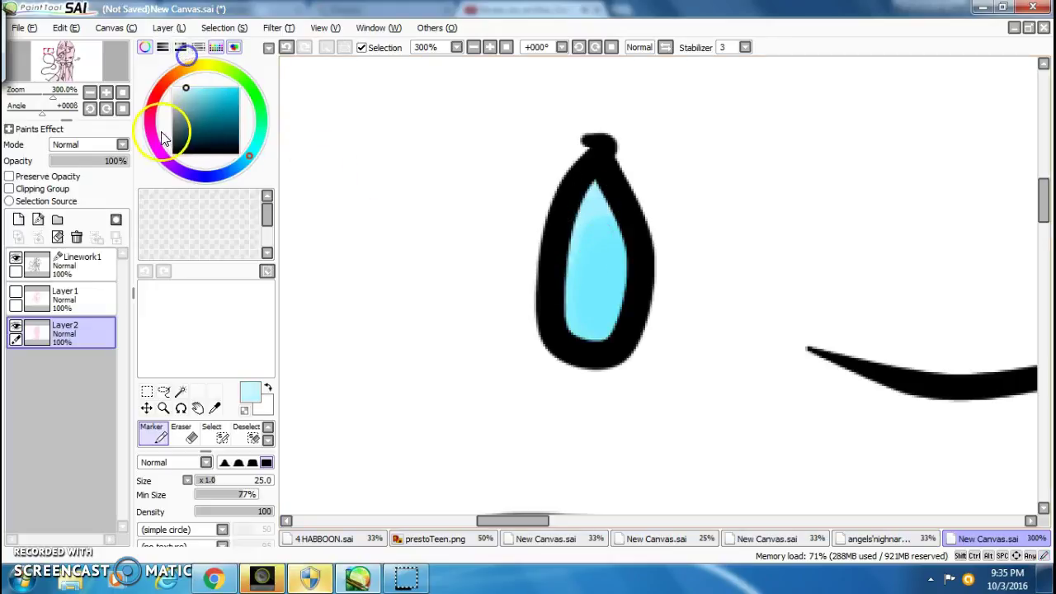
pyautogui.click(149, 122)
pyautogui.click(204, 88)
pyautogui.scroll(-4, 376, 189)
pyautogui.moveTo(584, 515); pyautogui.dragTo(693, 517)
pyautogui.moveTo(1043, 253); pyautogui.dragTo(1041, 301)
pyautogui.scroll(3, 731, 259)
pyautogui.moveTo(660, 188)
pyautogui.mouseDown()
pyautogui.moveTo(648, 215)
pyautogui.moveTo(604, 248)
pyautogui.moveTo(597, 198)
pyautogui.moveTo(543, 241)
pyautogui.moveTo(553, 170)
pyautogui.moveTo(523, 181)
pyautogui.mouseUp()
pyautogui.scroll(-4, 528, 198)
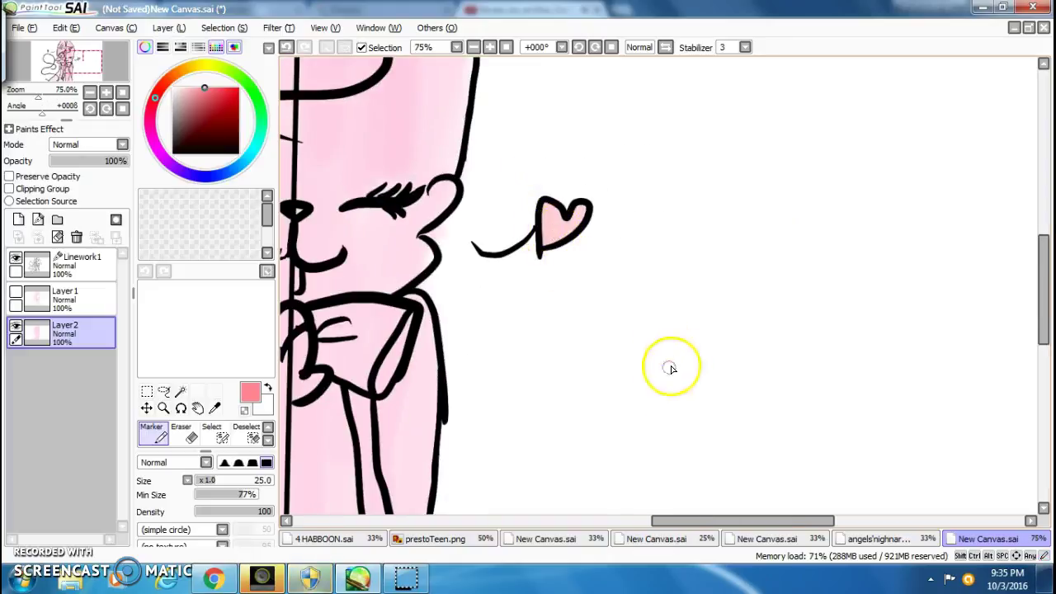
# Check the colouring in the angels'nighnare.sai reference, and return to the doll drawing.
pyautogui.moveTo(707, 520); pyautogui.dragTo(636, 518)
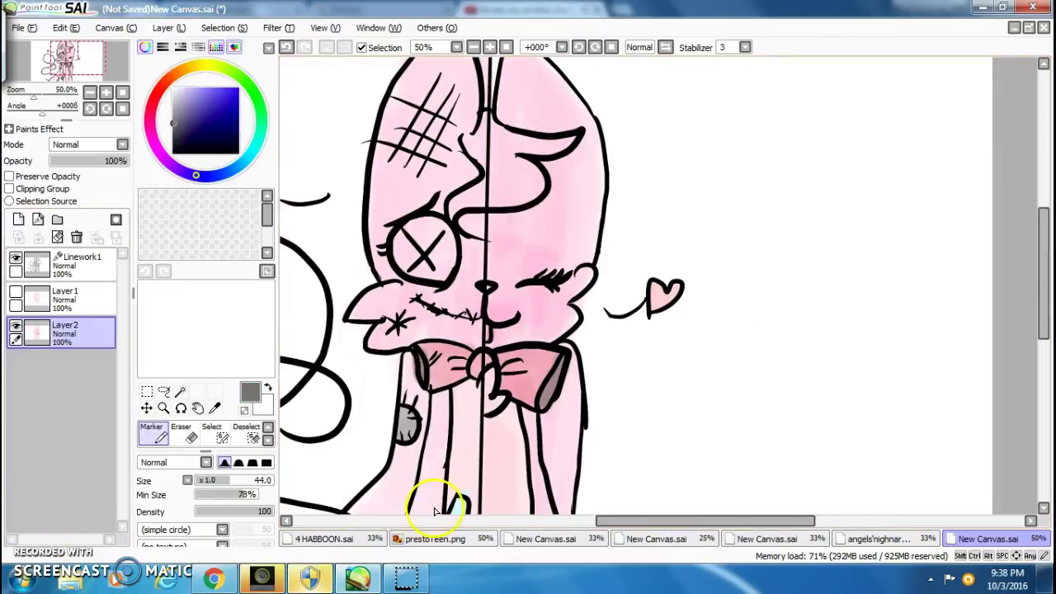
pyautogui.click(874, 539)
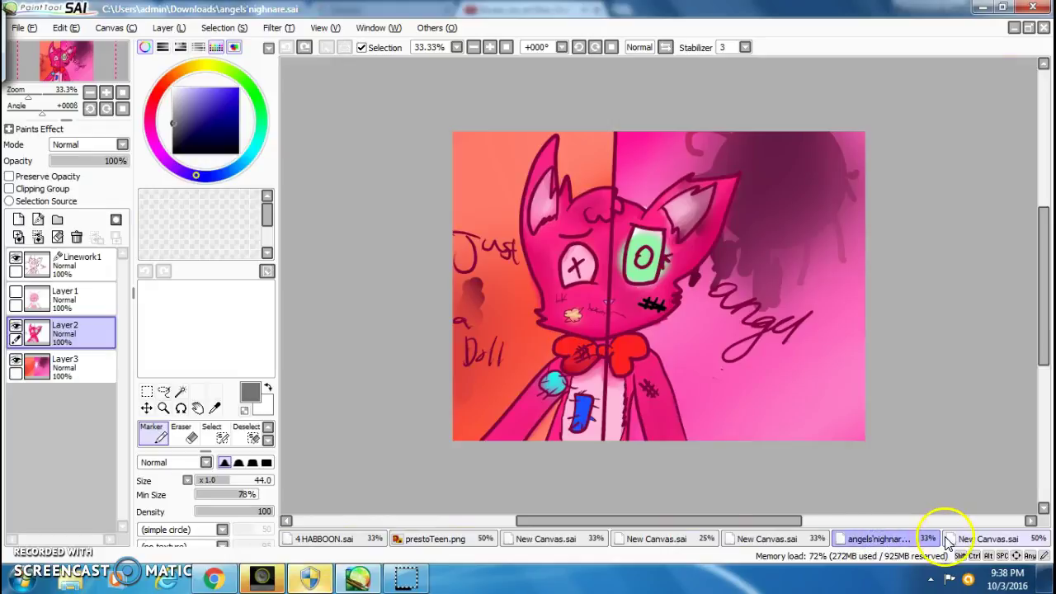
pyautogui.click(981, 539)
# Paint the X-marked button eye light green on Layer2 with the Marker at size 69.
pyautogui.scroll(-2, 707, 377)
pyautogui.scroll(3, 715, 382)
pyautogui.moveTo(707, 520); pyautogui.dragTo(643, 525)
pyautogui.moveTo(1041, 257); pyautogui.dragTo(1041, 221)
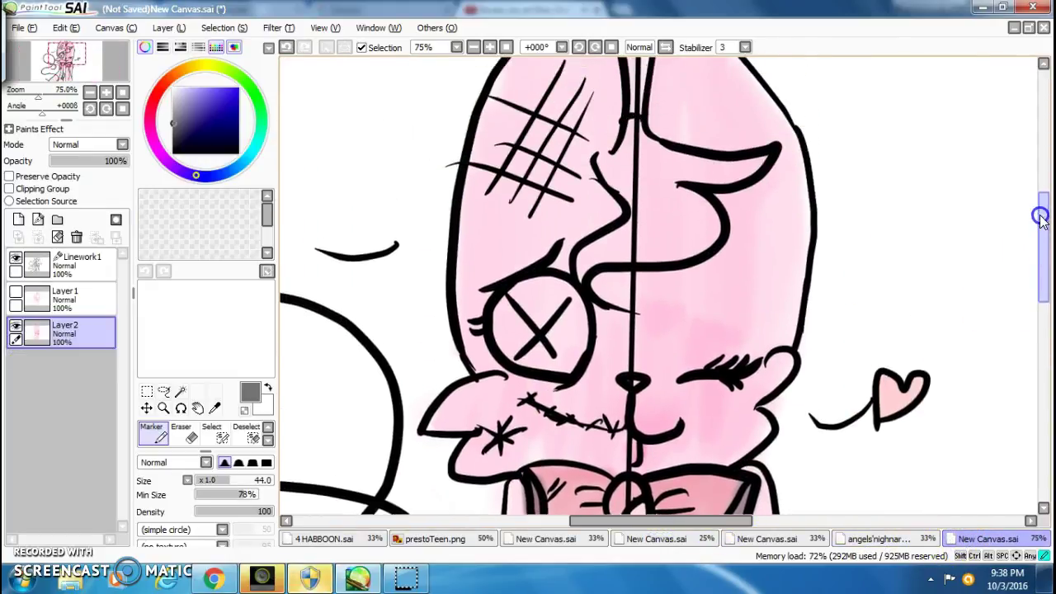
pyautogui.moveTo(251, 132); pyautogui.dragTo(260, 98)
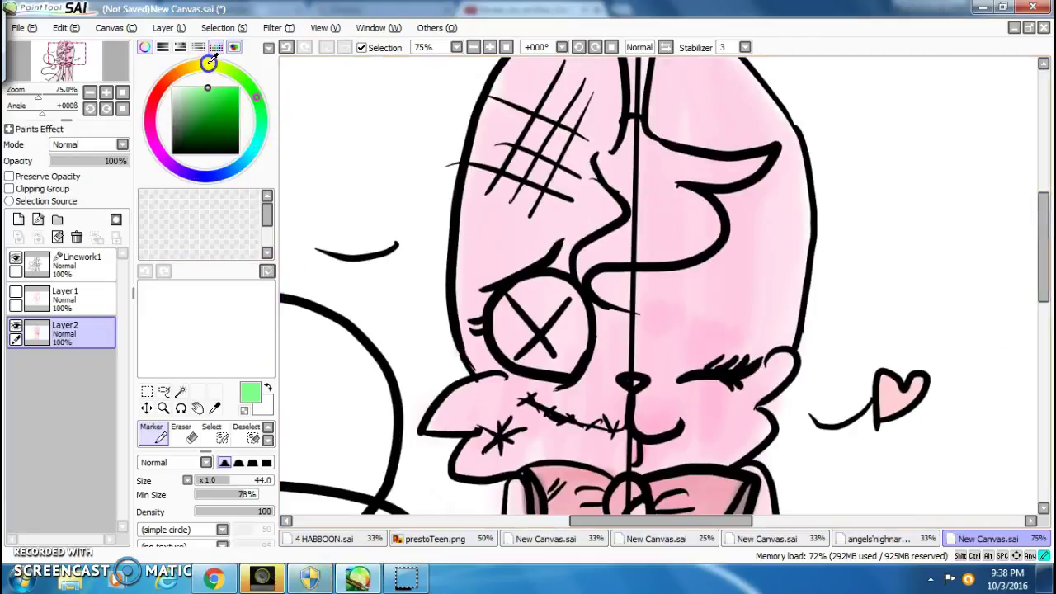
pyautogui.click(226, 481)
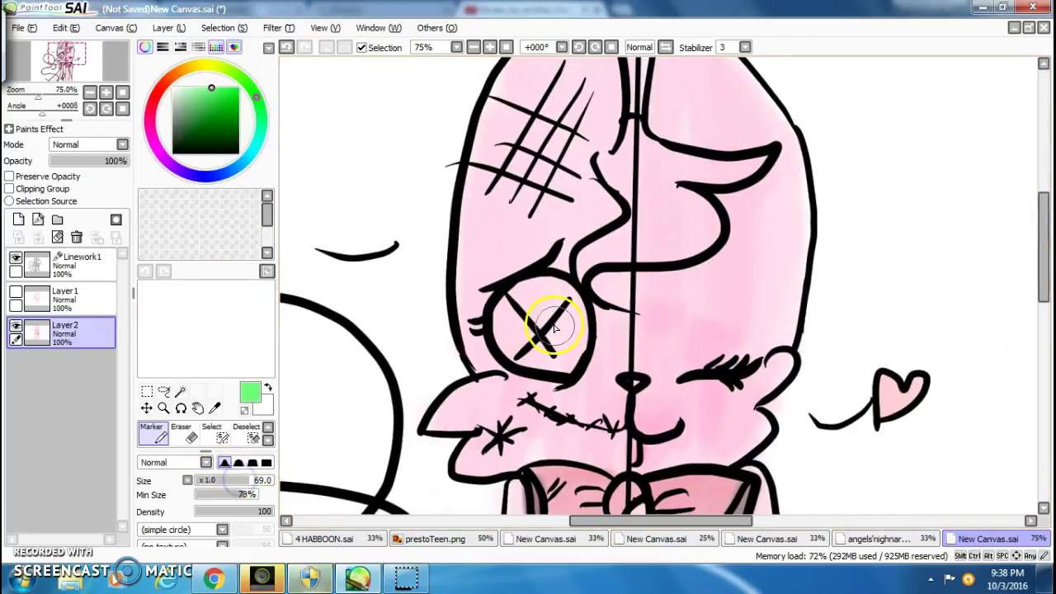
pyautogui.moveTo(547, 319); pyautogui.dragTo(553, 330)
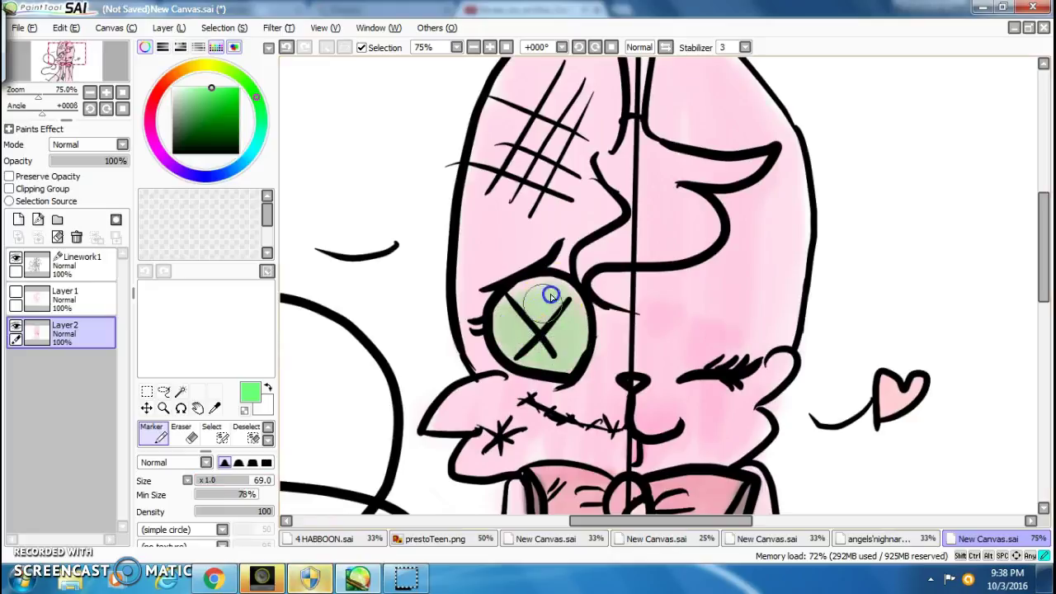
pyautogui.moveTo(550, 329); pyautogui.dragTo(566, 303)
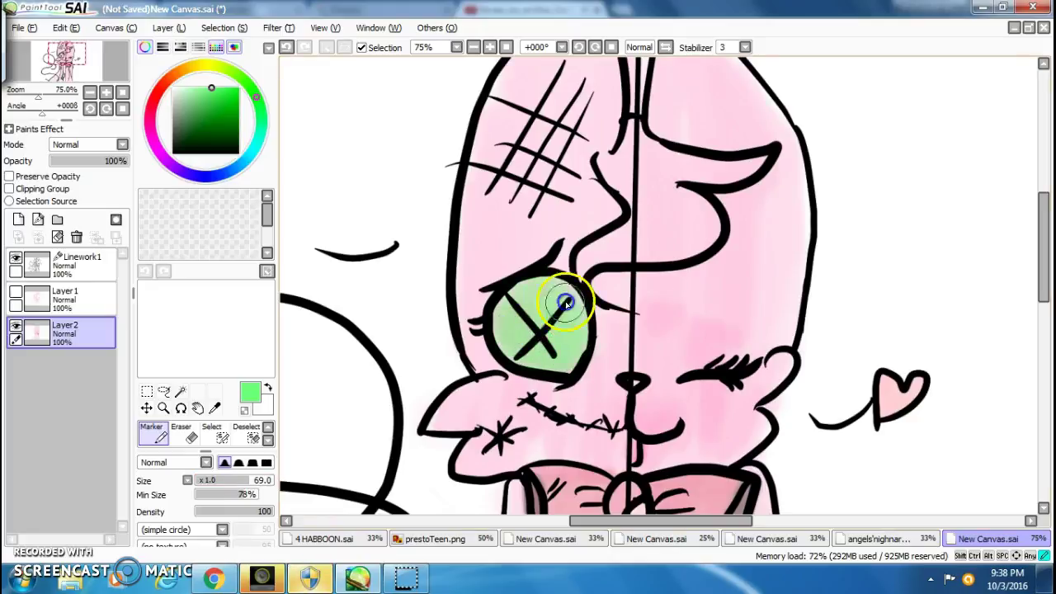
# Shade the middle of the button eye dark green, and soften the shading with the Blur tool at size 58.
pyautogui.click(246, 139)
pyautogui.moveTo(529, 333); pyautogui.dragTo(550, 315)
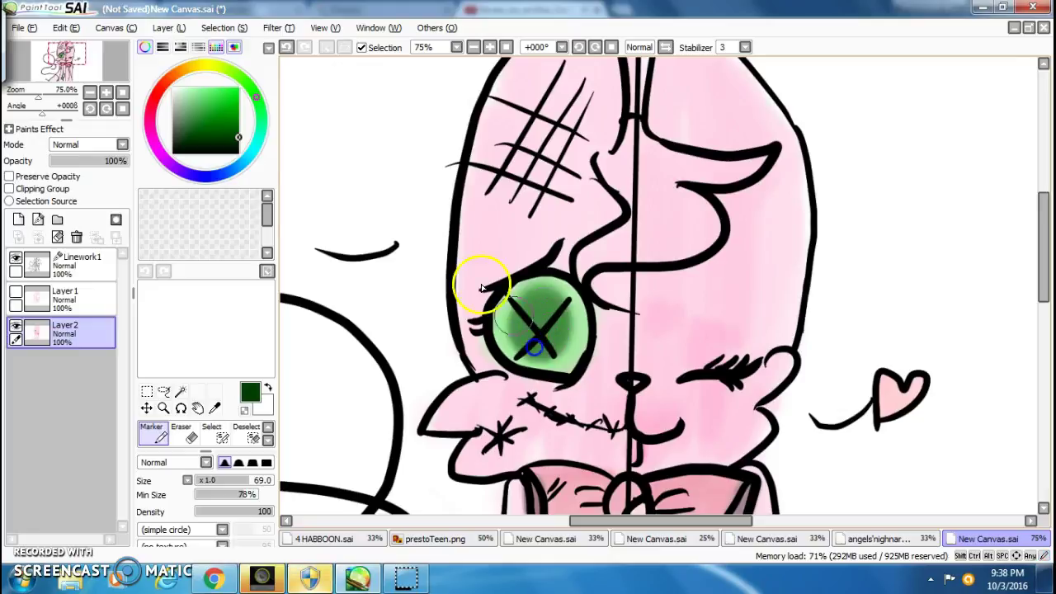
pyautogui.click(267, 440)
pyautogui.click(253, 442)
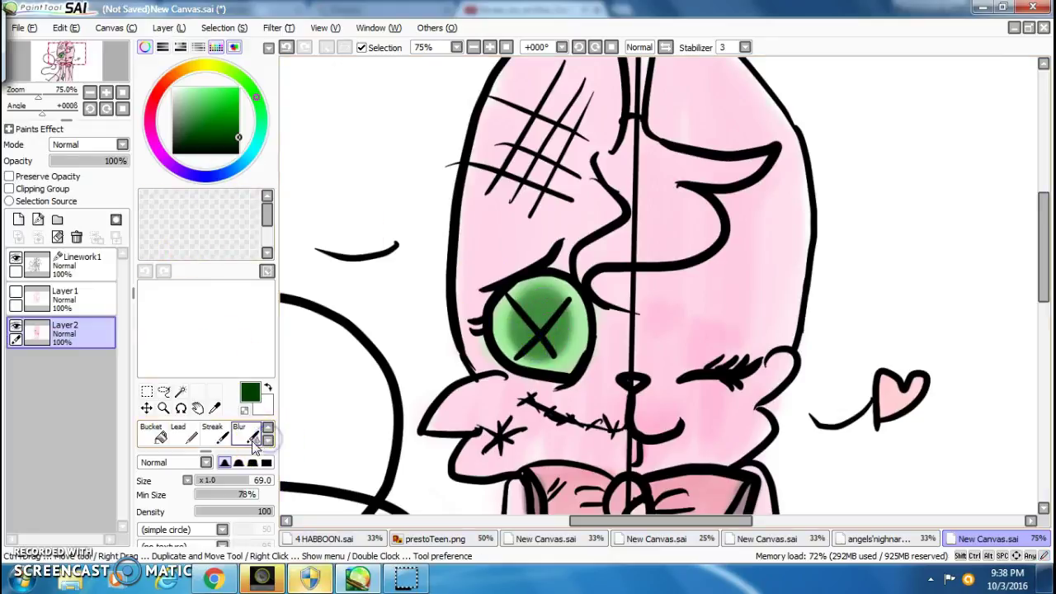
pyautogui.click(253, 443)
pyautogui.click(410, 350)
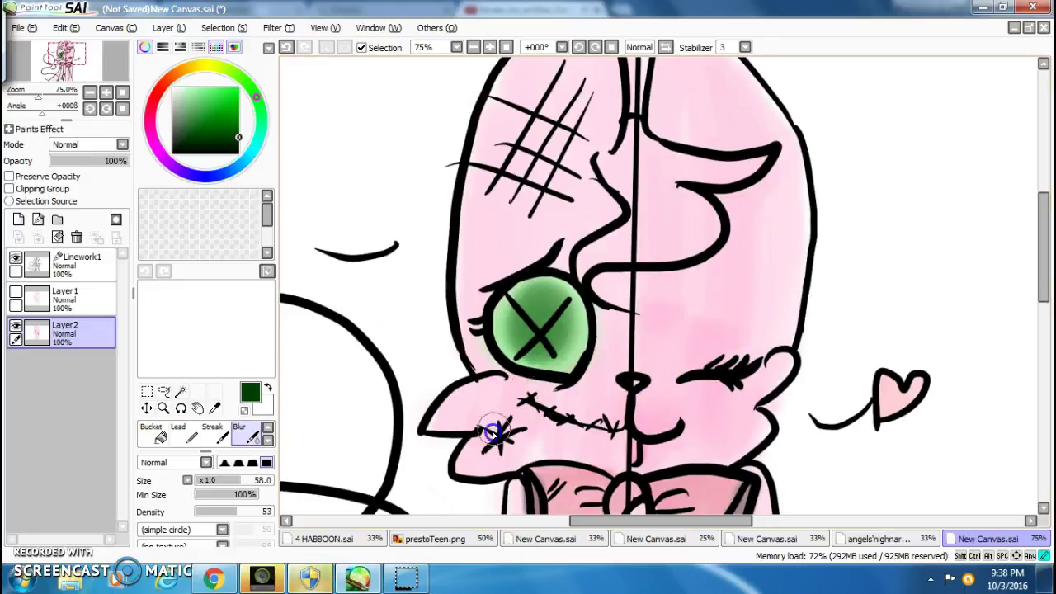
# Create a new layer for the background and place it below Layer2.
pyautogui.scroll(-3, 504, 240)
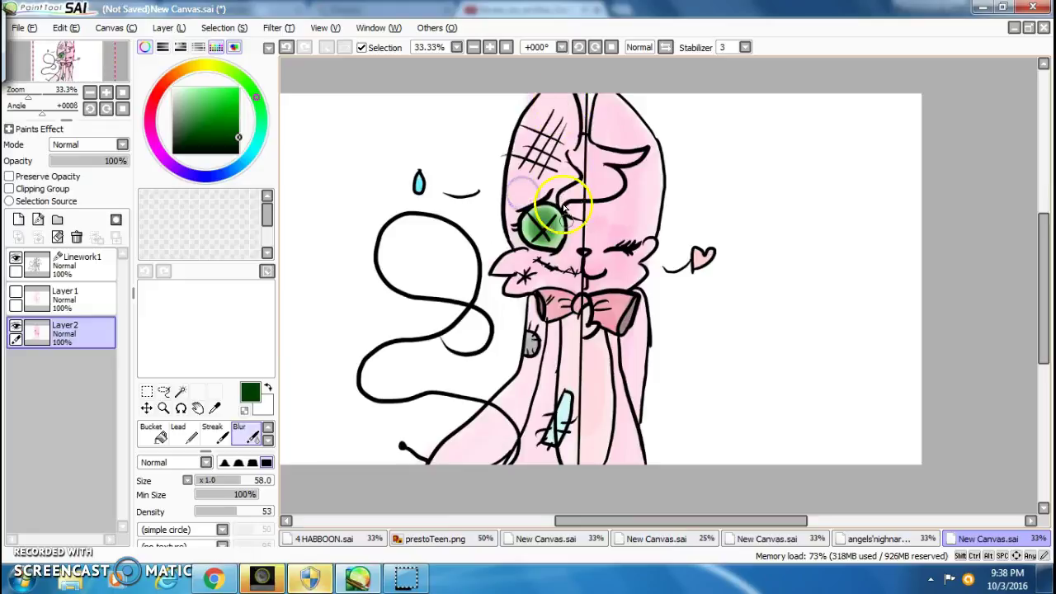
pyautogui.scroll(-1, 610, 350)
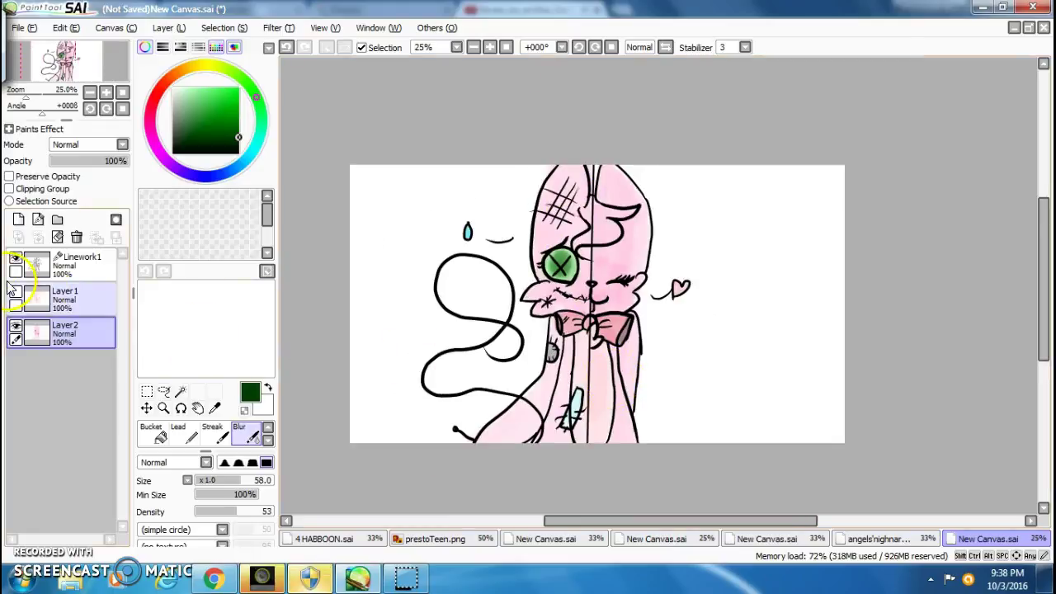
pyautogui.click(20, 218)
pyautogui.moveTo(89, 328); pyautogui.dragTo(85, 381)
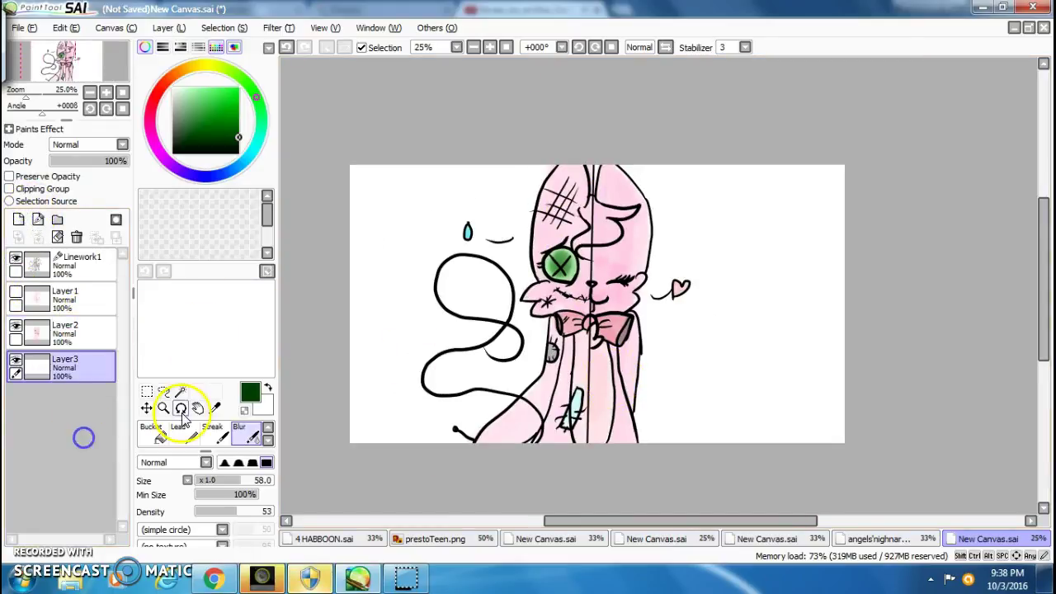
# Set the Bucket's colour difference to ±255 and choose light grey as the painting colour.
pyautogui.click(152, 434)
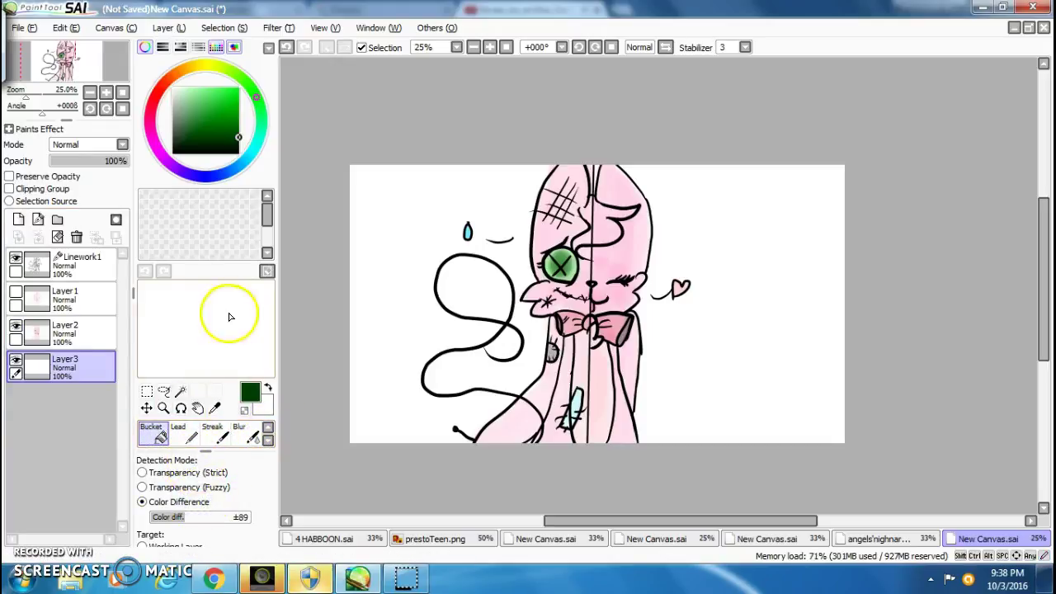
pyautogui.moveTo(211, 142); pyautogui.dragTo(307, 47)
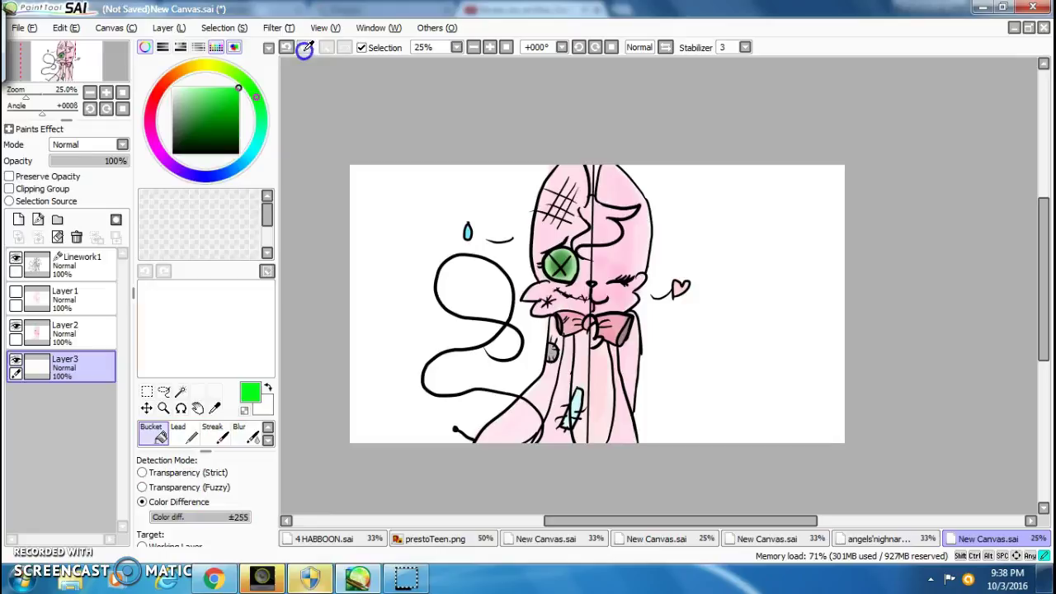
pyautogui.moveTo(251, 162)
pyautogui.mouseDown()
pyautogui.moveTo(184, 170)
pyautogui.moveTo(159, 131)
pyautogui.mouseUp()
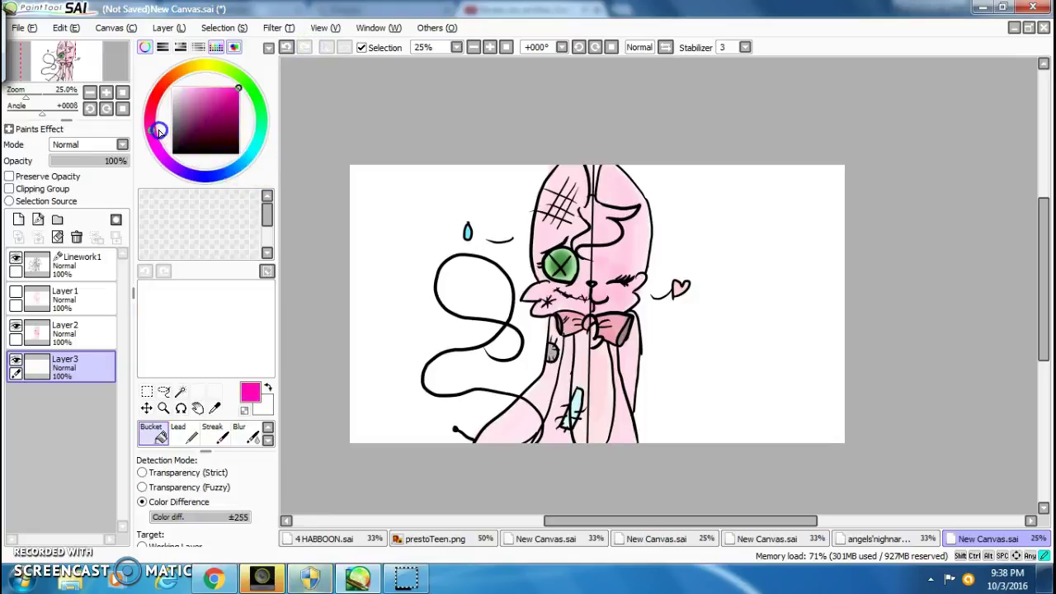
pyautogui.moveTo(231, 113)
pyautogui.mouseDown()
pyautogui.moveTo(198, 97)
pyautogui.moveTo(169, 100)
pyautogui.mouseUp()
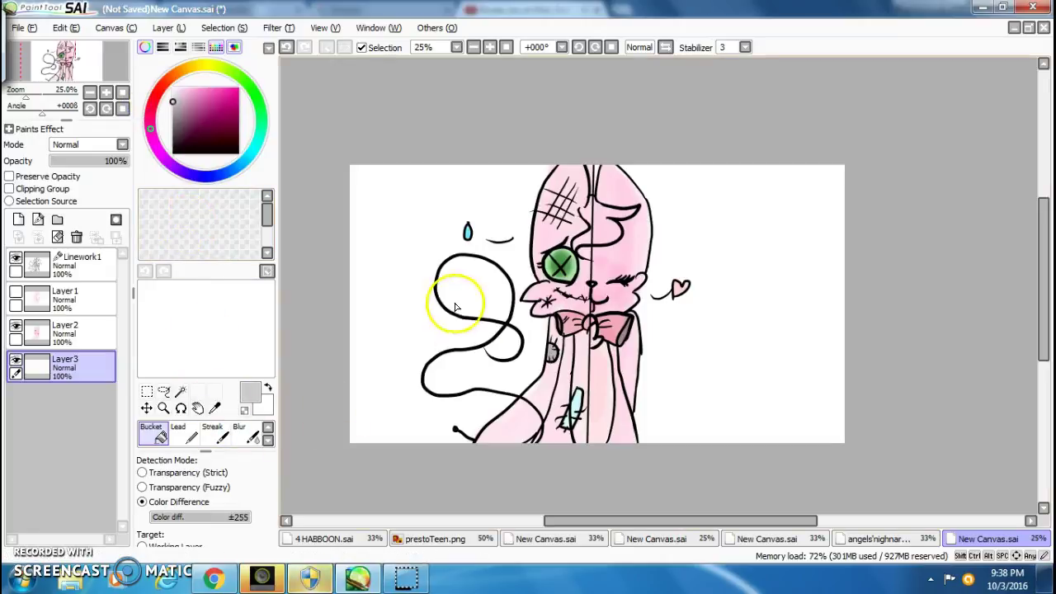
# Try filling the whole of Layer3 with light grey, and undo the fill.
pyautogui.click(405, 282)
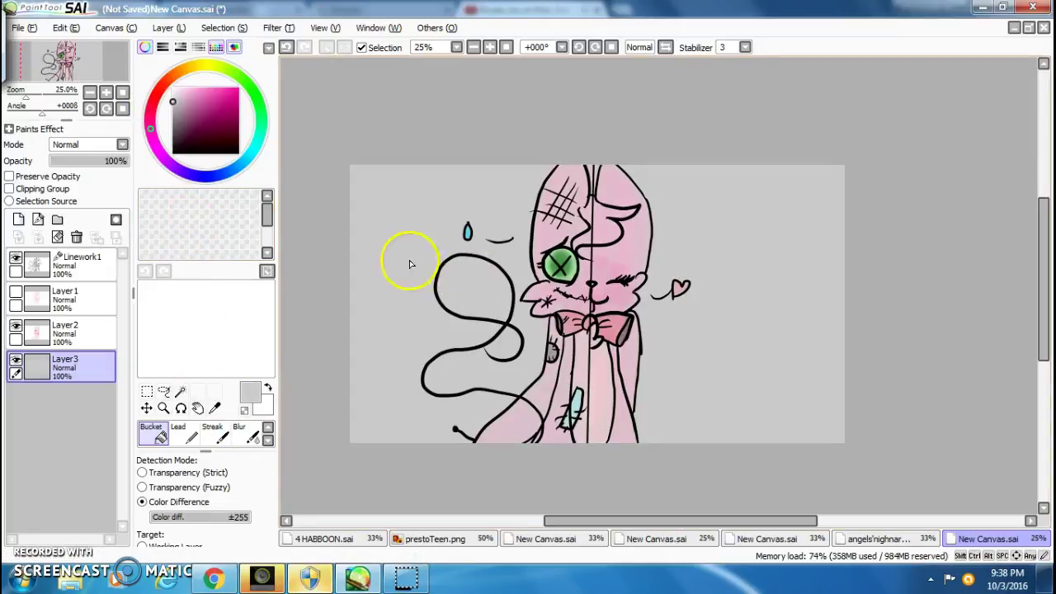
pyautogui.scroll(2, 417, 393)
pyautogui.scroll(-1, 408, 399)
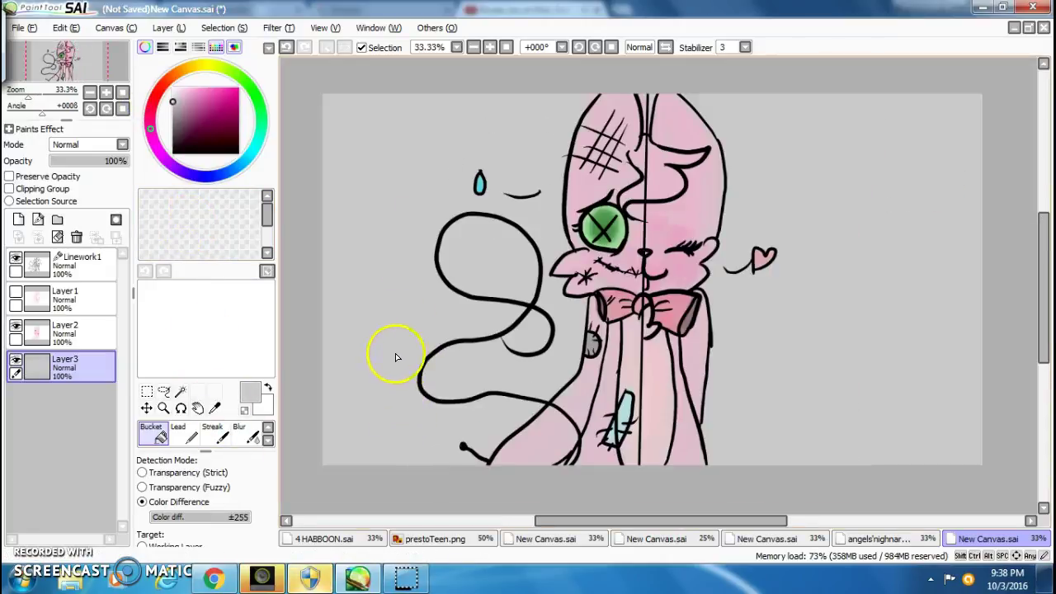
pyautogui.click(286, 47)
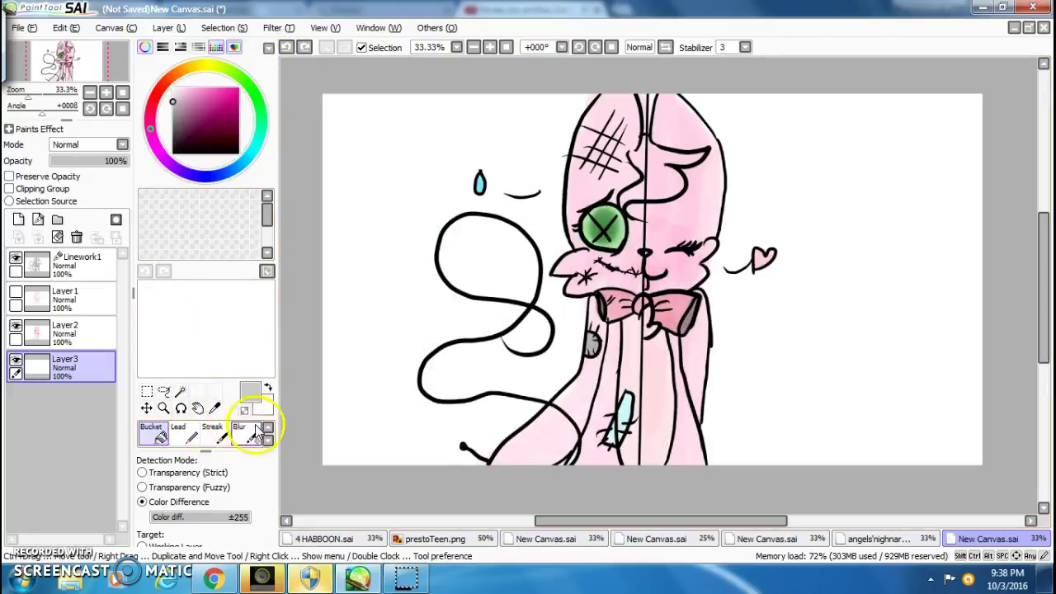
# Try a light grey background stroke on Layer3 with the Marker at size 100, and undo it.
pyautogui.click(268, 426)
pyautogui.click(154, 433)
pyautogui.click(273, 479)
pyautogui.moveTo(388, 326)
pyautogui.mouseDown()
pyautogui.moveTo(362, 162)
pyautogui.moveTo(320, 230)
pyautogui.mouseUp()
pyautogui.click(285, 47)
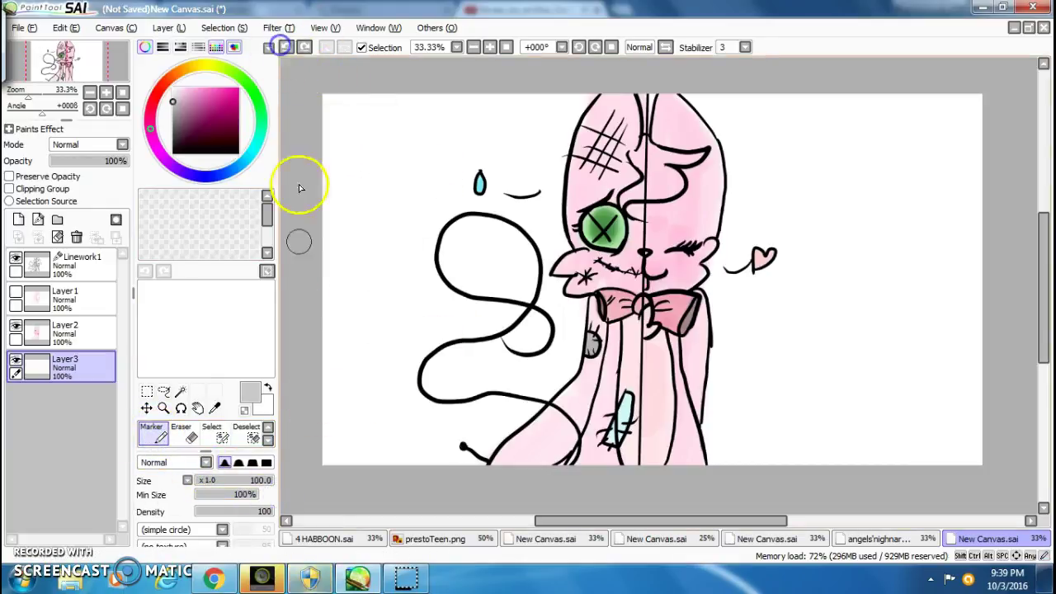
# Try a light grey background stroke on Layer3 with the hard-edged Pen at size 100 and 100% minimum size, and undo it.
pyautogui.click(269, 428)
pyautogui.click(153, 433)
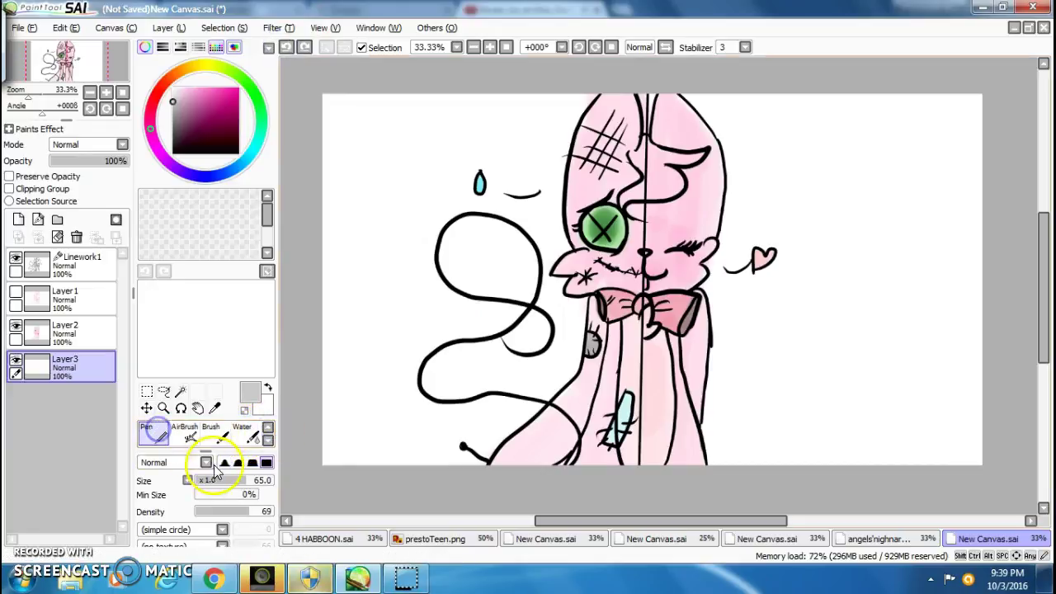
pyautogui.click(265, 462)
pyautogui.moveTo(266, 480)
pyautogui.mouseDown()
pyautogui.moveTo(283, 480)
pyautogui.moveTo(263, 495)
pyautogui.mouseUp()
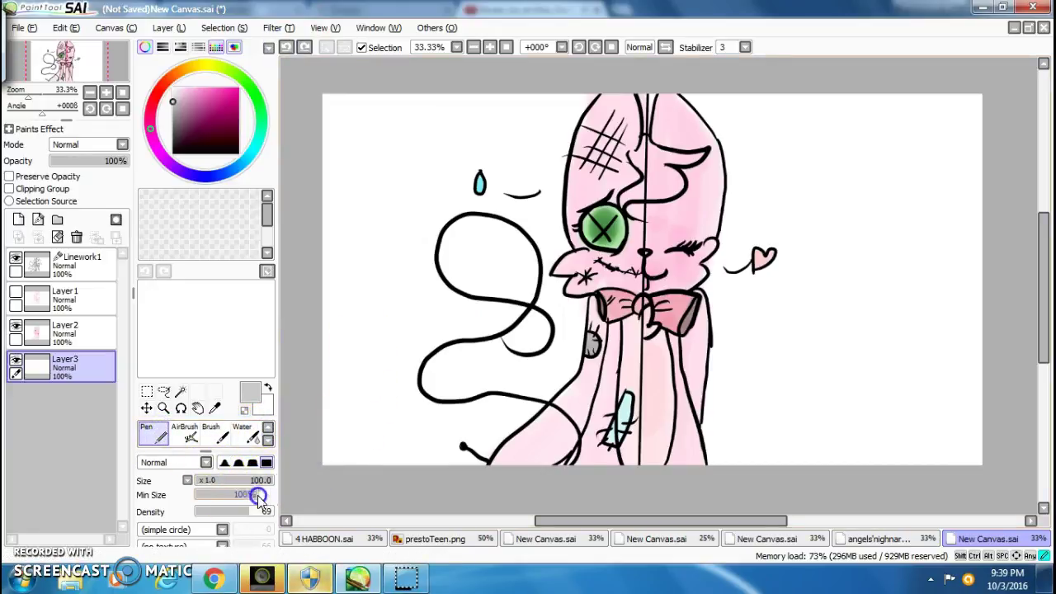
pyautogui.moveTo(377, 212)
pyautogui.mouseDown()
pyautogui.moveTo(349, 212)
pyautogui.moveTo(321, 193)
pyautogui.moveTo(358, 217)
pyautogui.moveTo(391, 184)
pyautogui.moveTo(363, 345)
pyautogui.moveTo(318, 424)
pyautogui.moveTo(377, 401)
pyautogui.moveTo(559, 436)
pyautogui.moveTo(1000, 394)
pyautogui.moveTo(702, 154)
pyautogui.mouseUp()
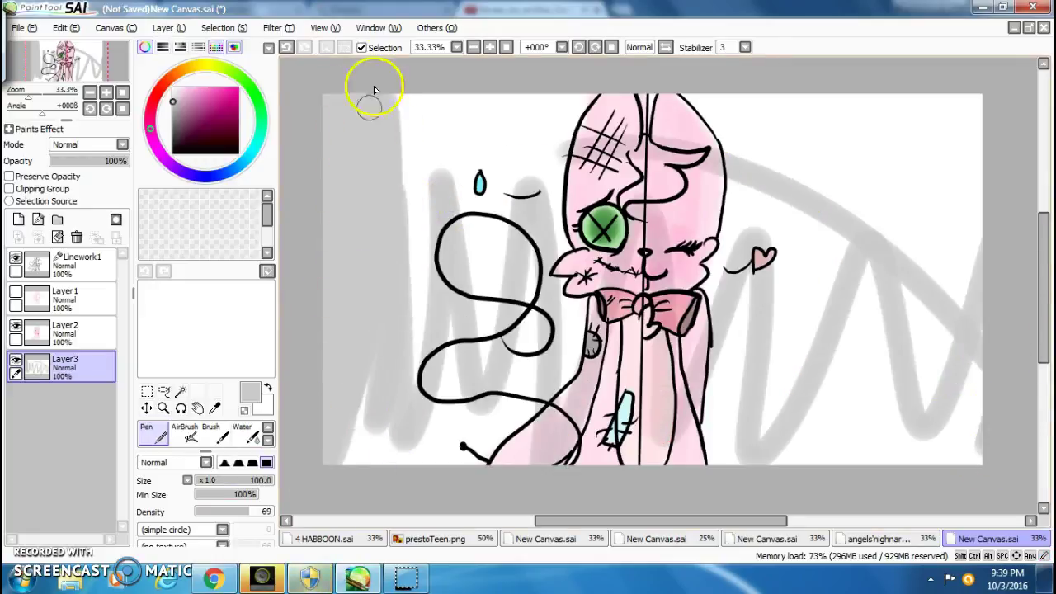
pyautogui.click(286, 48)
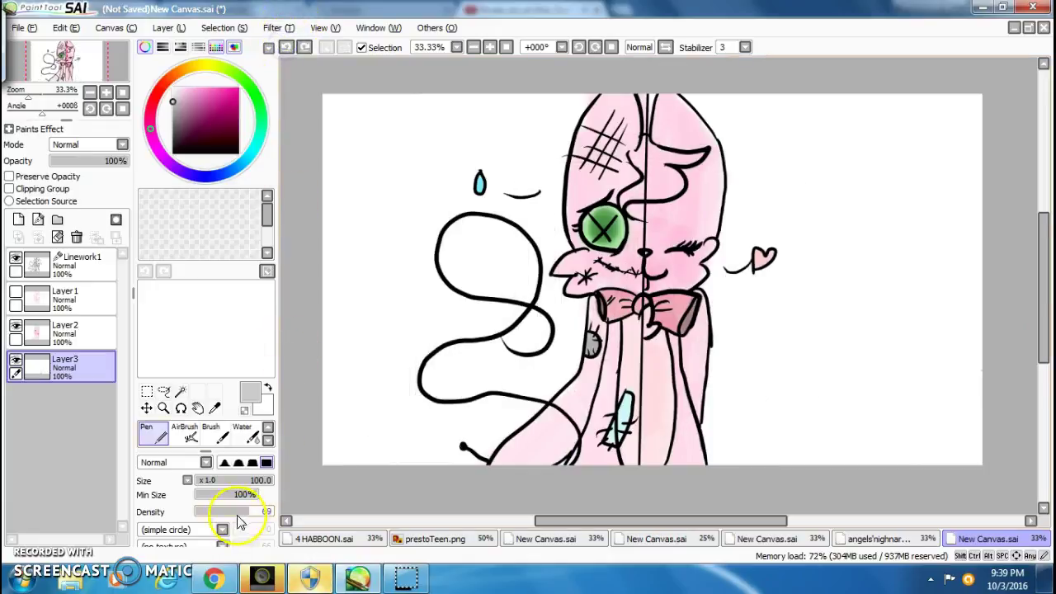
# Paint light grey over the background on the button-eye side of the character on Layer3.
pyautogui.moveTo(577, 195)
pyautogui.mouseDown()
pyautogui.moveTo(568, 405)
pyautogui.moveTo(507, 282)
pyautogui.moveTo(422, 414)
pyautogui.moveTo(335, 228)
pyautogui.moveTo(422, 328)
pyautogui.moveTo(519, 292)
pyautogui.mouseUp()
pyautogui.moveTo(606, 164)
pyautogui.mouseDown()
pyautogui.moveTo(601, 189)
pyautogui.moveTo(550, 94)
pyautogui.moveTo(404, 121)
pyautogui.moveTo(403, 99)
pyautogui.moveTo(370, 193)
pyautogui.moveTo(328, 216)
pyautogui.mouseUp()
pyautogui.moveTo(355, 306)
pyautogui.mouseDown()
pyautogui.moveTo(311, 484)
pyautogui.moveTo(391, 385)
pyautogui.mouseUp()
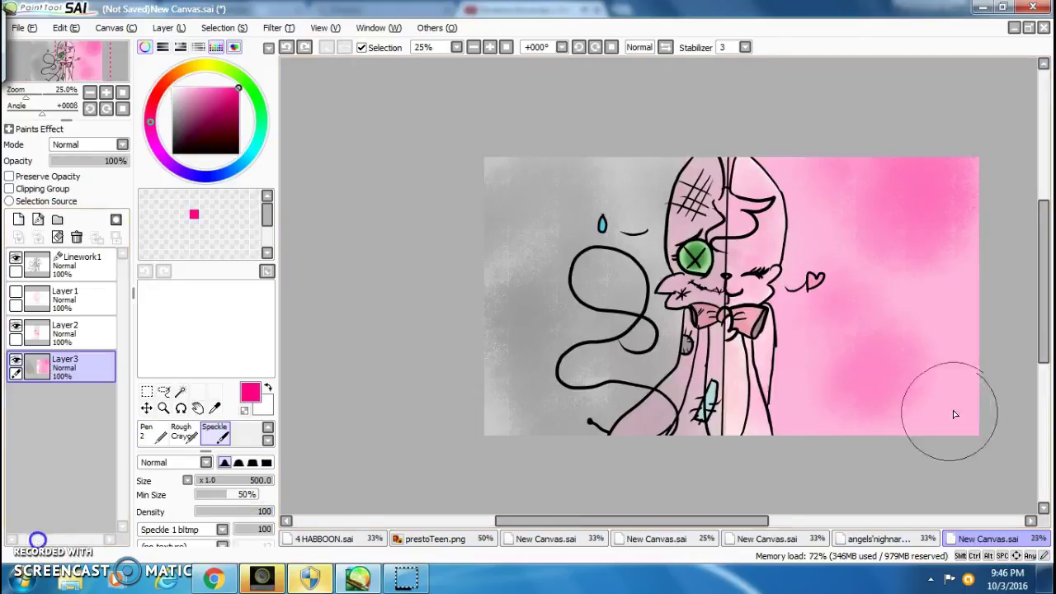
# Add hot pink texture to the pink half of Layer3's background using the Speckle brush at size 500.
pyautogui.moveTo(891, 247)
pyautogui.mouseDown()
pyautogui.moveTo(917, 374)
pyautogui.moveTo(940, 371)
pyautogui.moveTo(943, 340)
pyautogui.moveTo(888, 415)
pyautogui.moveTo(875, 333)
pyautogui.moveTo(907, 245)
pyautogui.mouseUp()
pyautogui.moveTo(860, 363)
pyautogui.mouseDown()
pyautogui.moveTo(766, 236)
pyautogui.moveTo(778, 332)
pyautogui.mouseUp()
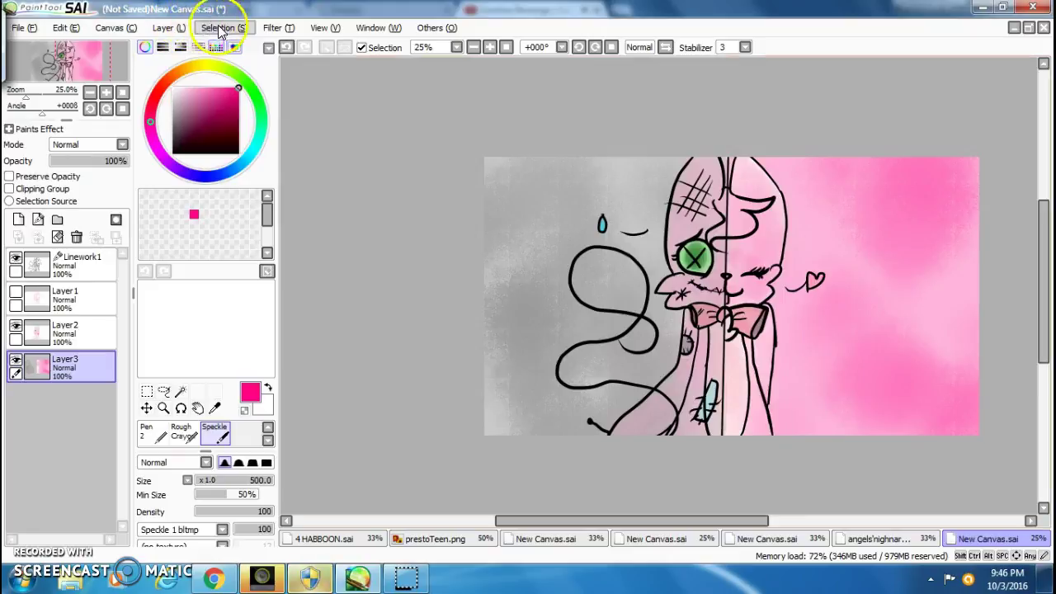
# Adjust Layer3 with Hue and Saturation: hue +18, saturation +20 and luminescence -12.
pyautogui.click(276, 27)
pyautogui.click(281, 45)
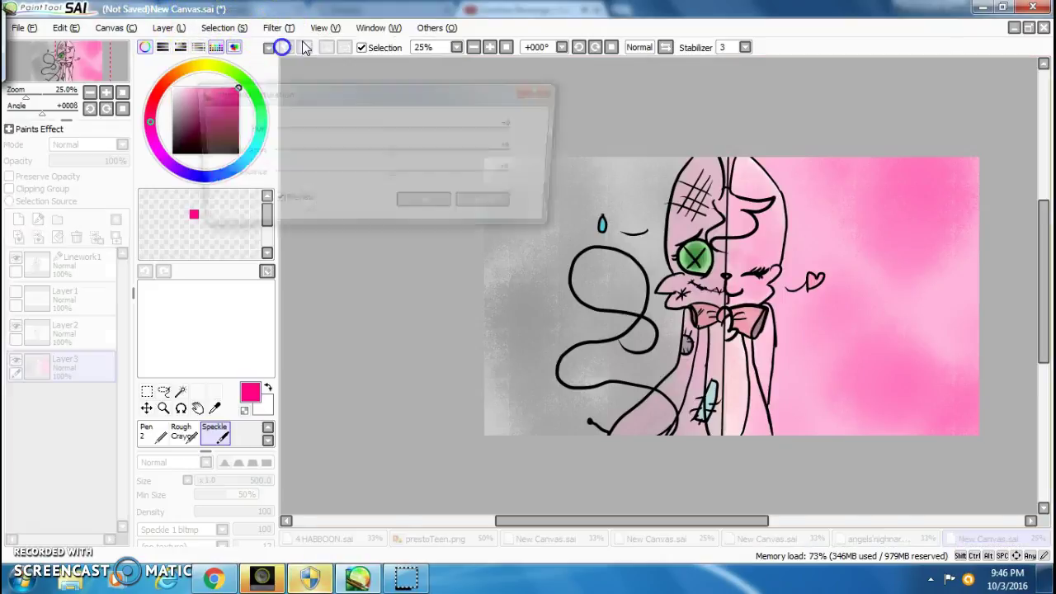
pyautogui.moveTo(393, 130); pyautogui.dragTo(481, 162)
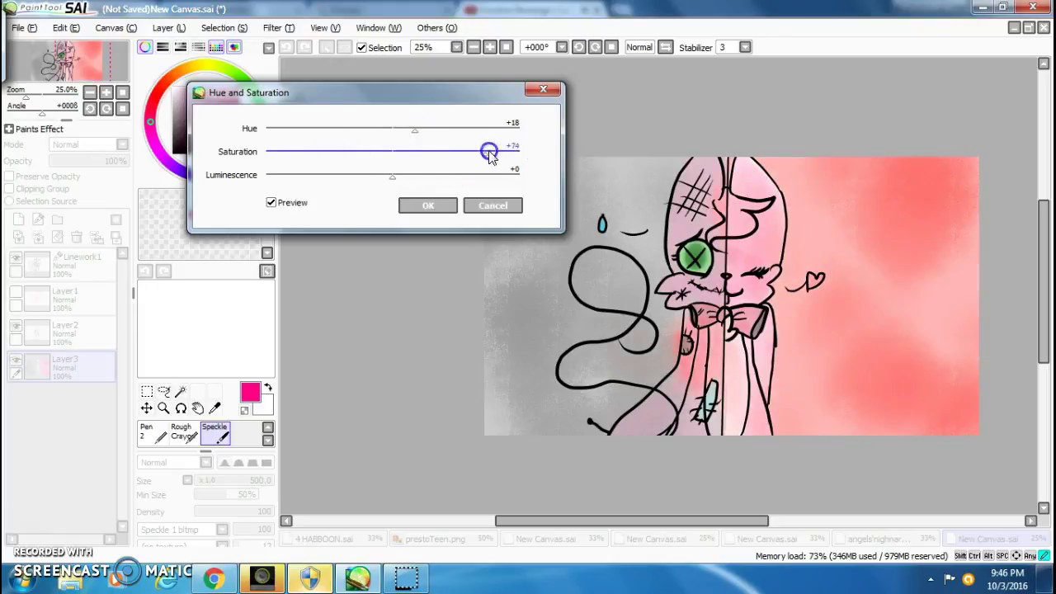
pyautogui.moveTo(418, 176); pyautogui.dragTo(370, 188)
pyautogui.moveTo(380, 185)
pyautogui.mouseDown()
pyautogui.moveTo(292, 175)
pyautogui.moveTo(227, 183)
pyautogui.moveTo(419, 191)
pyautogui.moveTo(392, 199)
pyautogui.moveTo(405, 202)
pyautogui.moveTo(366, 195)
pyautogui.moveTo(379, 202)
pyautogui.mouseUp()
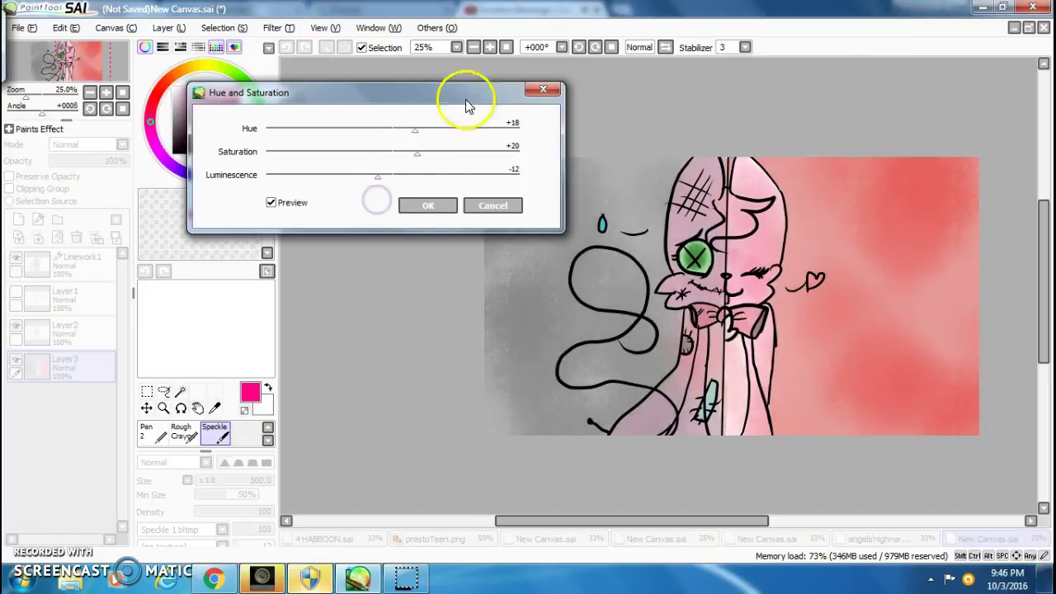
pyautogui.click(428, 205)
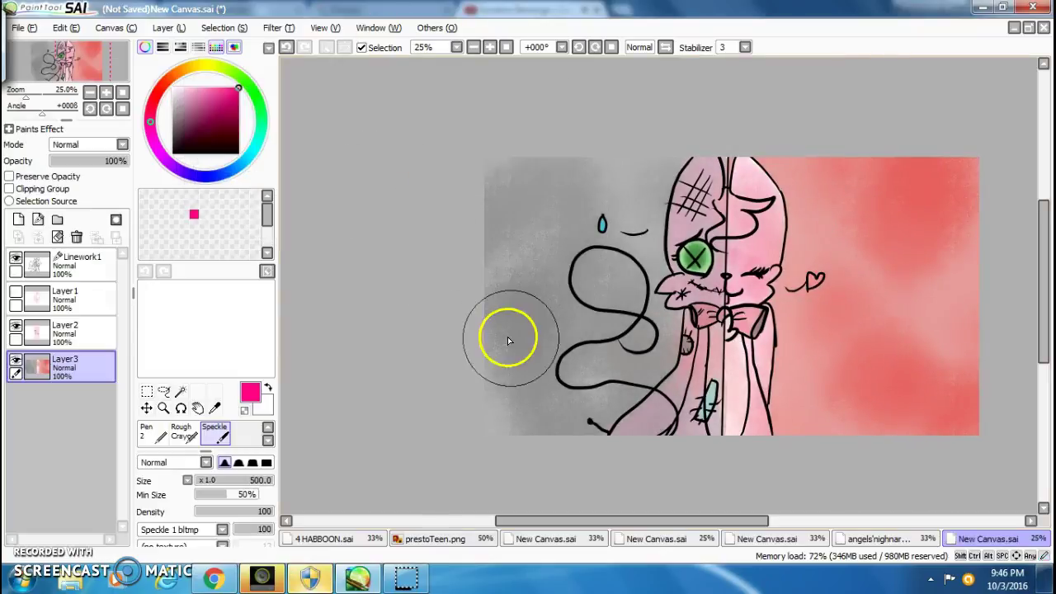
# Adjust Layer3 with Brightness and Contrast: brightness -27, contrast +1 and color deepen +27.
pyautogui.click(281, 30)
pyautogui.click(289, 56)
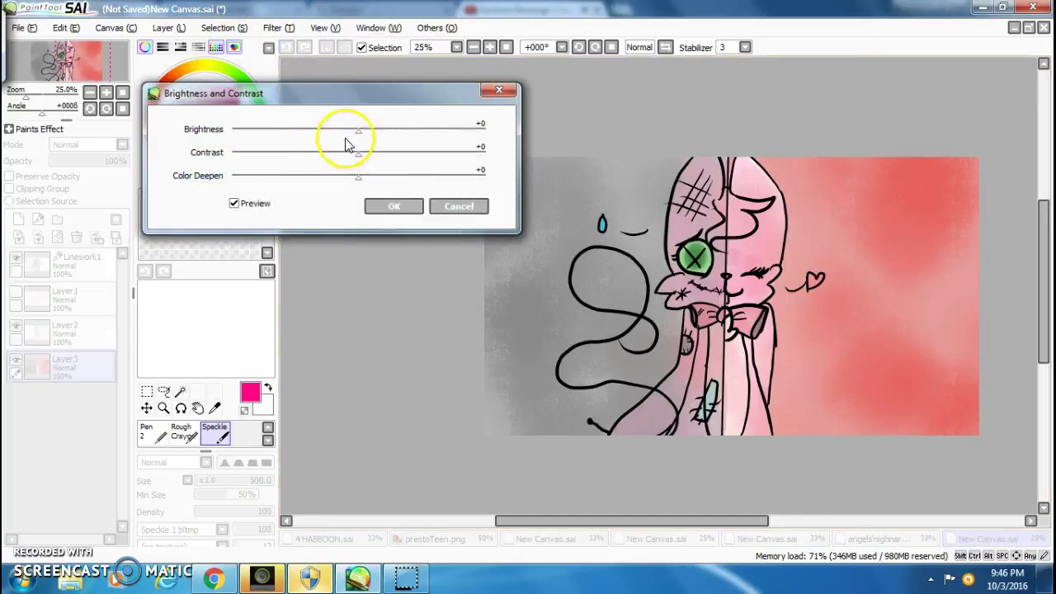
pyautogui.moveTo(358, 130); pyautogui.dragTo(325, 146)
pyautogui.moveTo(395, 160)
pyautogui.mouseDown()
pyautogui.moveTo(465, 165)
pyautogui.moveTo(319, 180)
pyautogui.moveTo(357, 159)
pyautogui.moveTo(358, 173)
pyautogui.moveTo(328, 177)
pyautogui.moveTo(403, 171)
pyautogui.moveTo(393, 179)
pyautogui.mouseUp()
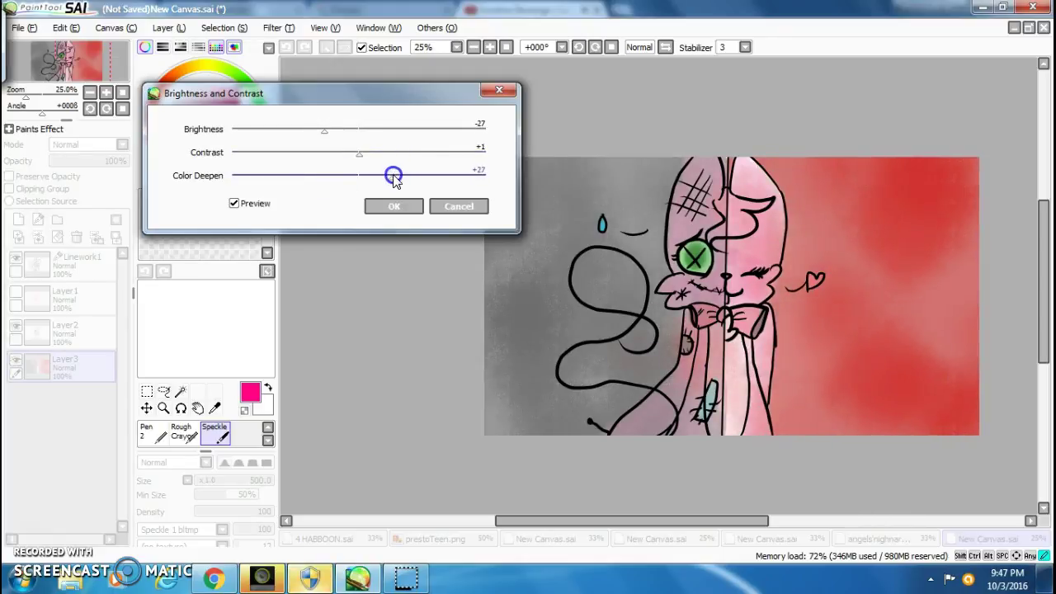
pyautogui.click(391, 206)
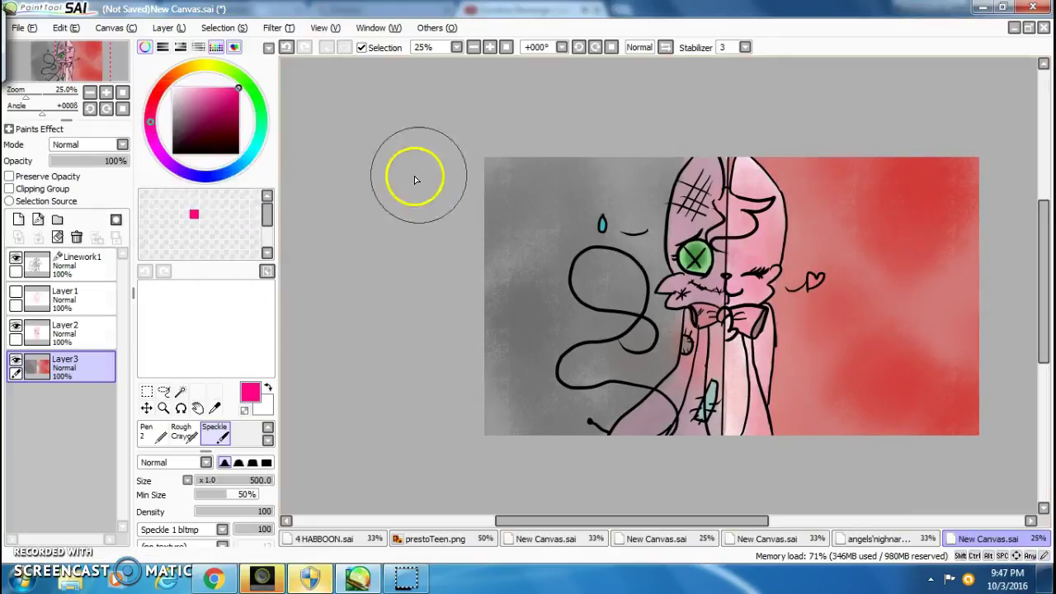
# Smooth the grey and red background texture on Layer3 using the hard-edged Blend brush at size 100.
pyautogui.click(268, 430)
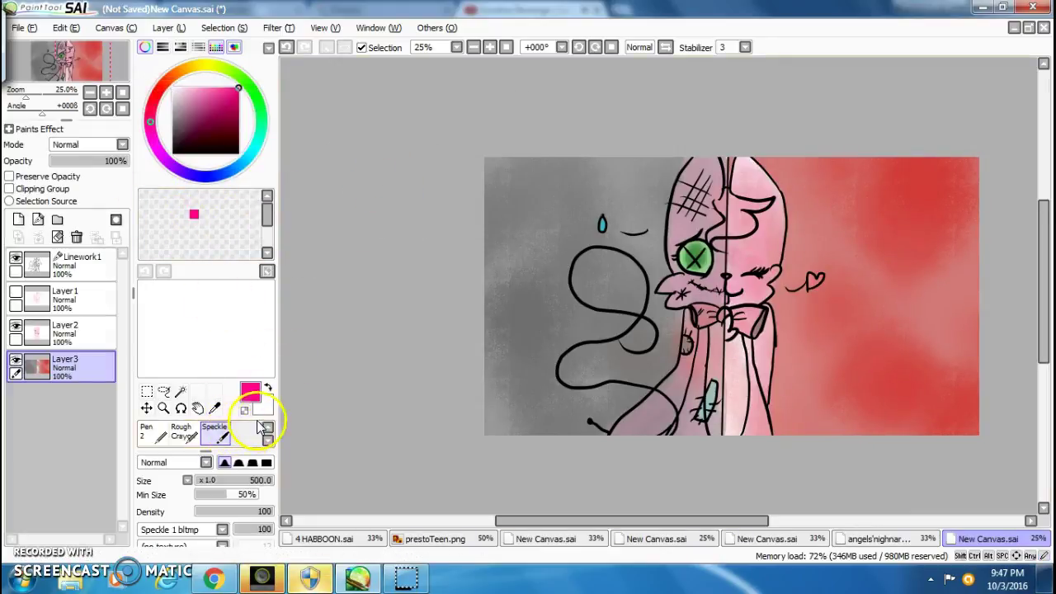
pyautogui.click(268, 429)
pyautogui.click(268, 428)
pyautogui.click(267, 427)
pyautogui.click(210, 433)
pyautogui.click(266, 463)
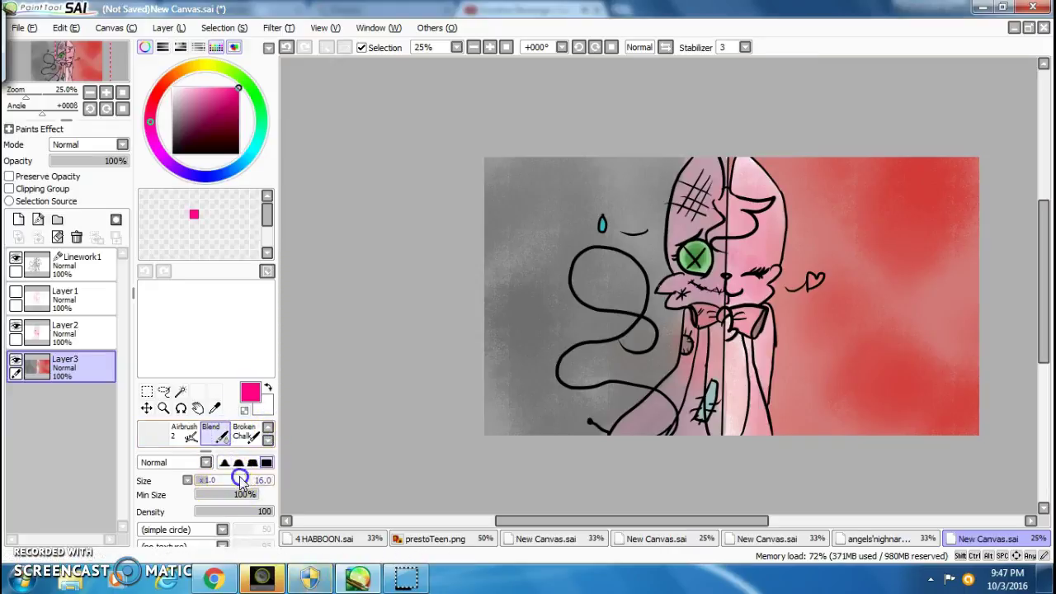
pyautogui.click(220, 481)
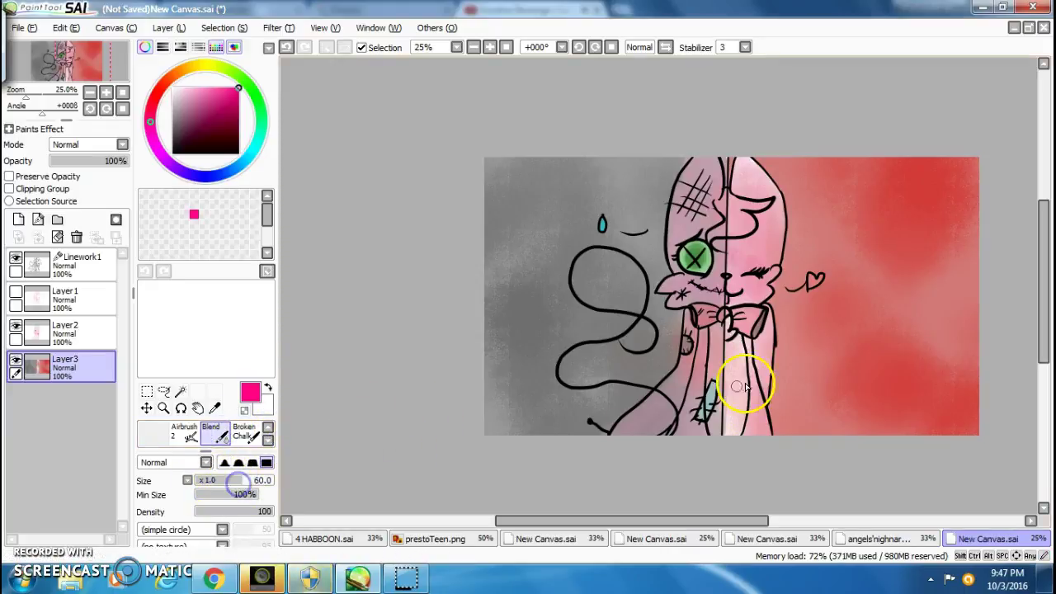
pyautogui.click(258, 483)
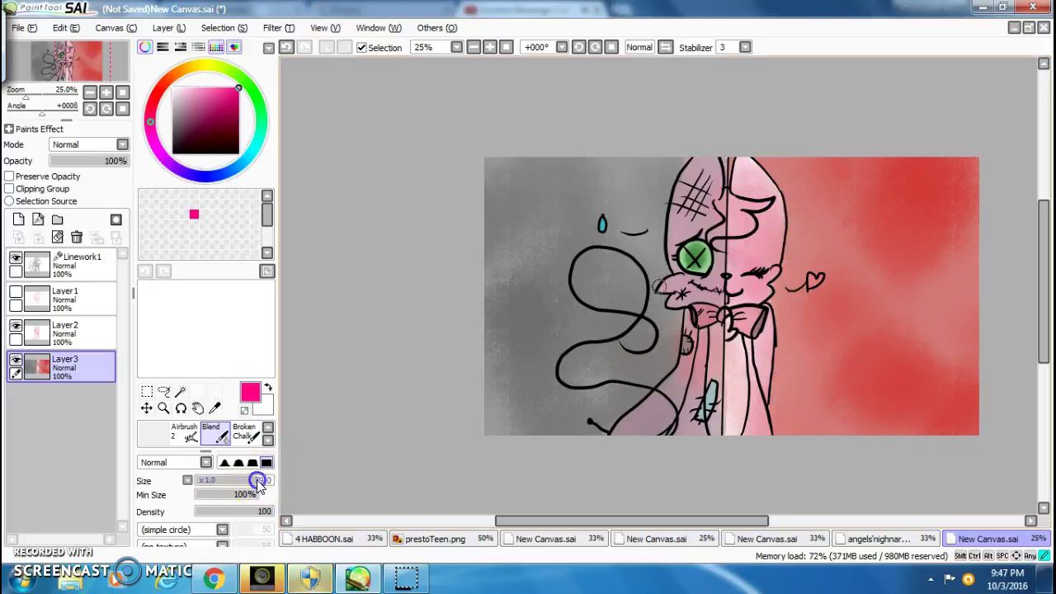
pyautogui.click(829, 267)
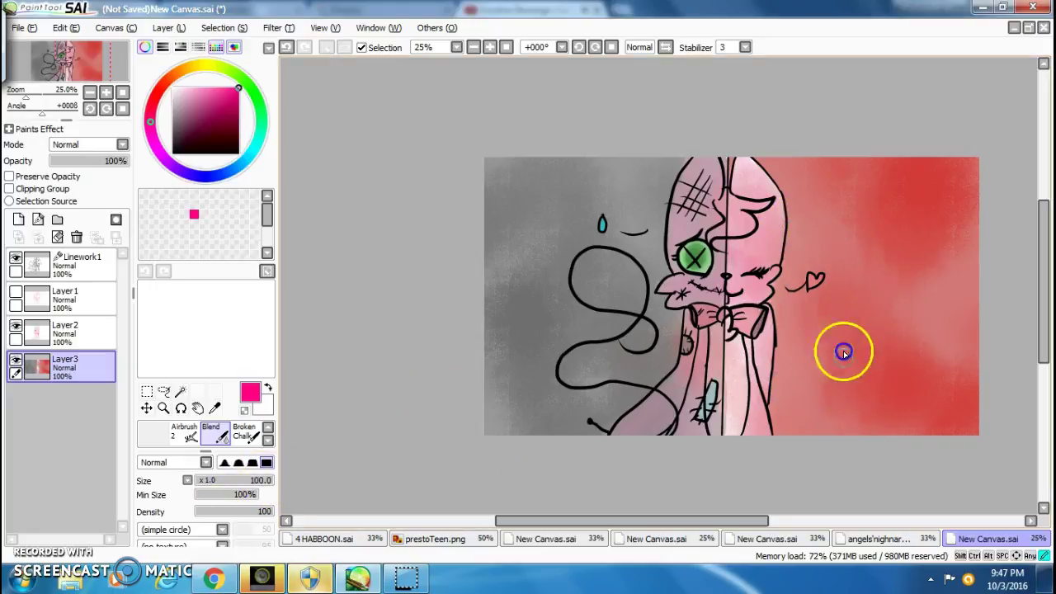
pyautogui.moveTo(793, 217); pyautogui.dragTo(861, 334)
pyautogui.moveTo(900, 283)
pyautogui.mouseDown()
pyautogui.moveTo(887, 245)
pyautogui.moveTo(914, 290)
pyautogui.moveTo(943, 427)
pyautogui.mouseUp()
pyautogui.click(969, 351)
pyautogui.moveTo(969, 351)
pyautogui.mouseDown()
pyautogui.moveTo(931, 264)
pyautogui.moveTo(915, 318)
pyautogui.moveTo(801, 146)
pyautogui.moveTo(933, 349)
pyautogui.moveTo(923, 409)
pyautogui.mouseUp()
pyautogui.moveTo(994, 247)
pyautogui.mouseDown()
pyautogui.moveTo(985, 180)
pyautogui.moveTo(945, 140)
pyautogui.moveTo(919, 331)
pyautogui.moveTo(902, 353)
pyautogui.moveTo(803, 175)
pyautogui.moveTo(702, 147)
pyautogui.moveTo(820, 415)
pyautogui.moveTo(809, 445)
pyautogui.moveTo(755, 357)
pyautogui.moveTo(637, 260)
pyautogui.moveTo(609, 260)
pyautogui.moveTo(749, 430)
pyautogui.moveTo(535, 283)
pyautogui.moveTo(664, 391)
pyautogui.mouseUp()
pyautogui.moveTo(641, 435)
pyautogui.mouseDown()
pyautogui.moveTo(613, 429)
pyautogui.moveTo(626, 461)
pyautogui.moveTo(429, 345)
pyautogui.moveTo(429, 378)
pyautogui.mouseUp()
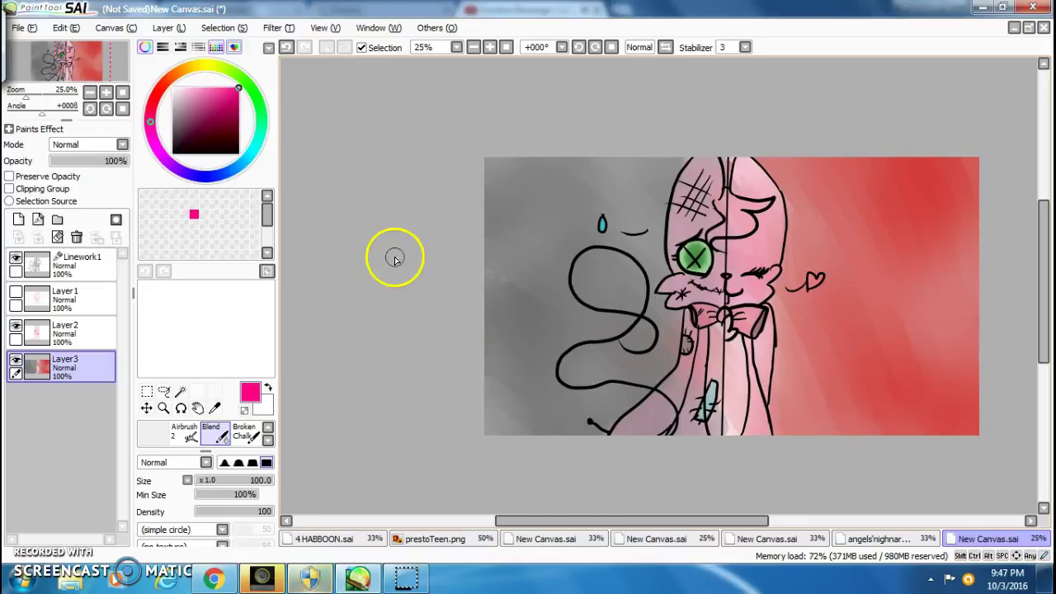
# Undo the blending, colour adjustments and textured strokes on Layer3 back to the flat grey and pink background halves.
pyautogui.click(284, 47)
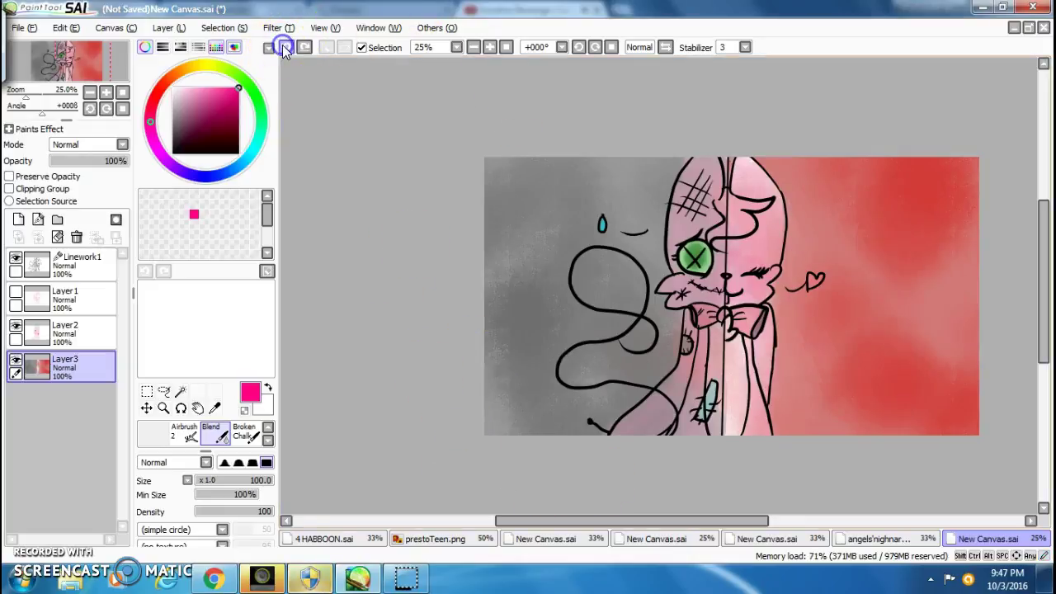
pyautogui.click(283, 47)
pyautogui.click(283, 47)
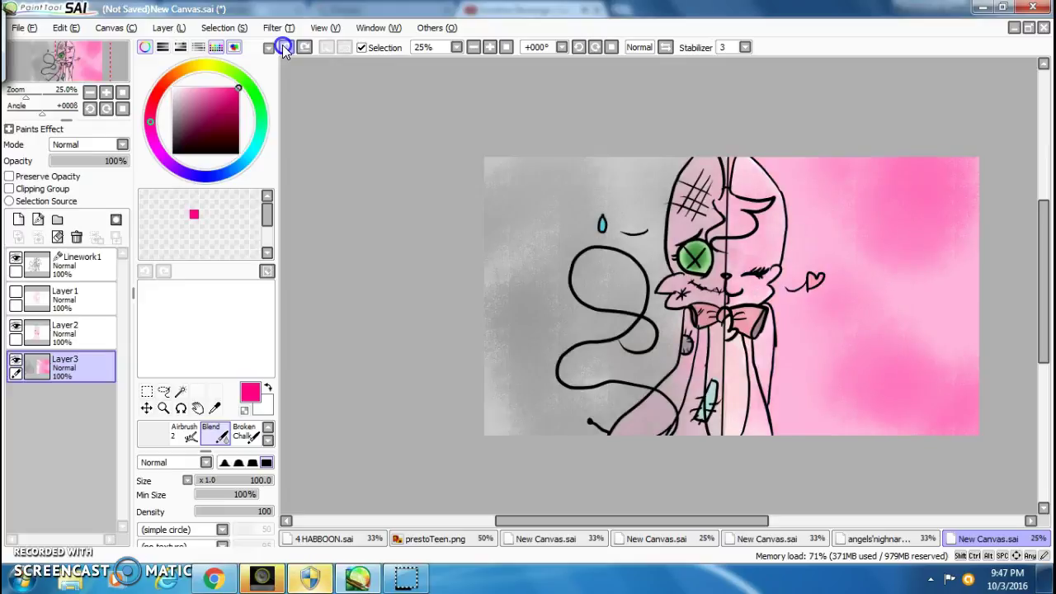
pyautogui.click(283, 47)
pyautogui.click(283, 47)
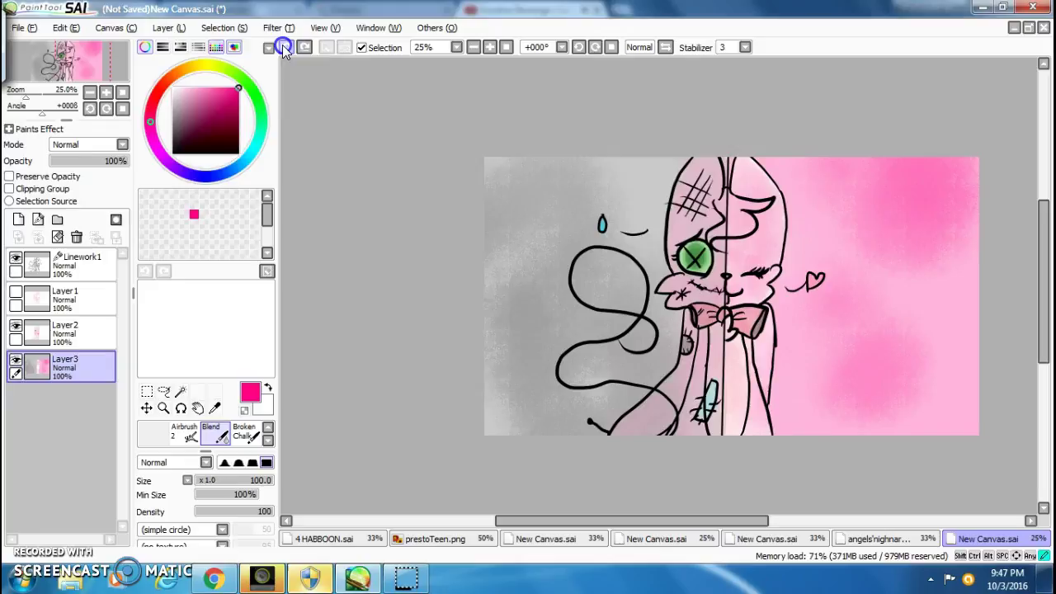
pyautogui.click(283, 47)
pyautogui.click(283, 47)
pyautogui.click(283, 47)
pyautogui.click(283, 47)
pyautogui.click(283, 47)
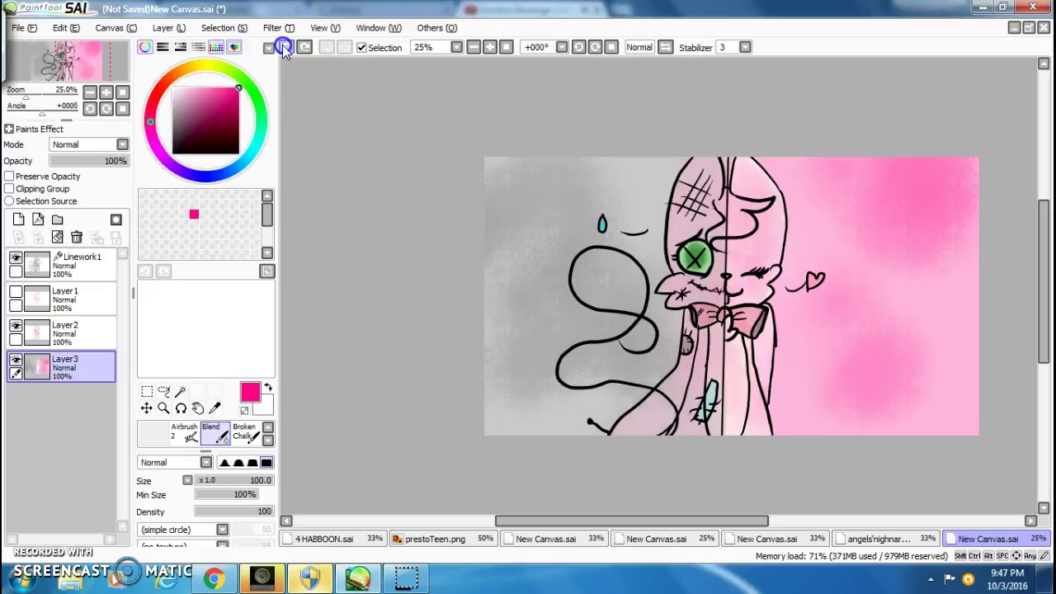
pyautogui.click(283, 47)
pyautogui.click(282, 47)
pyautogui.click(282, 47)
pyautogui.click(283, 47)
pyautogui.click(283, 47)
pyautogui.click(283, 47)
pyautogui.click(283, 47)
pyautogui.click(283, 47)
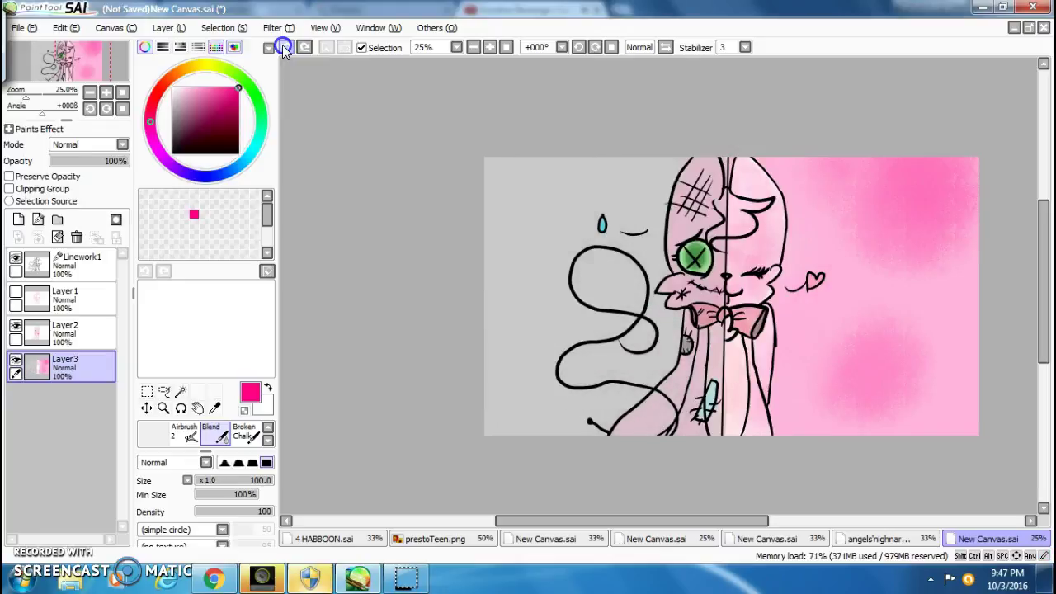
pyautogui.click(283, 47)
pyautogui.click(283, 47)
pyautogui.click(283, 47)
pyautogui.click(282, 47)
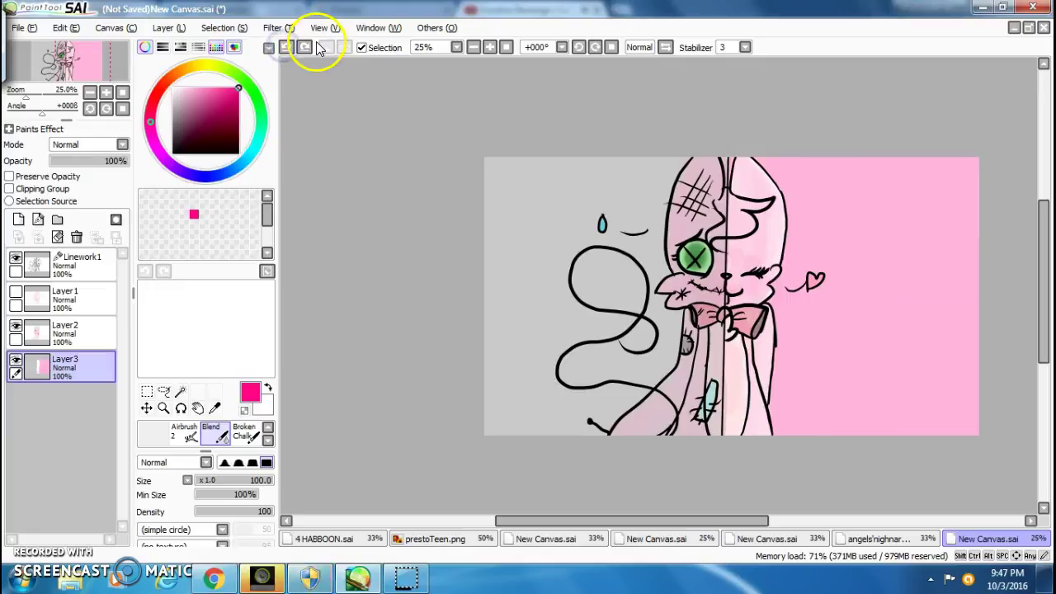
# Adjust Layer3's flat background with Hue and Saturation: hue +14, saturation +100 and luminescence +6.
pyautogui.click(277, 27)
pyautogui.click(305, 58)
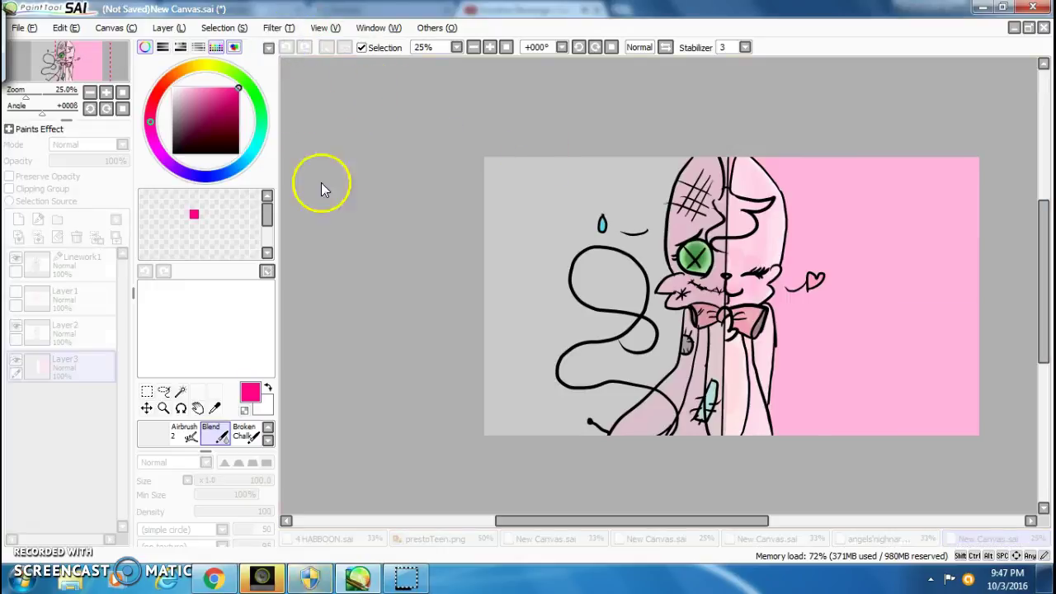
pyautogui.click(392, 130)
pyautogui.moveTo(395, 136)
pyautogui.mouseDown()
pyautogui.moveTo(436, 135)
pyautogui.moveTo(408, 133)
pyautogui.mouseUp()
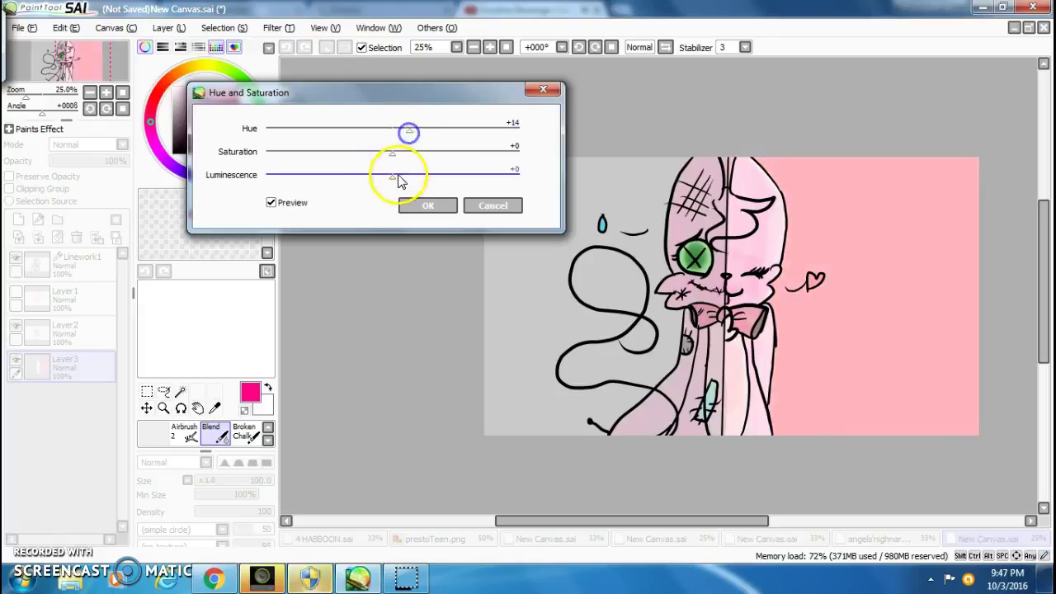
pyautogui.moveTo(367, 161); pyautogui.dragTo(454, 165)
pyautogui.moveTo(518, 170); pyautogui.dragTo(521, 169)
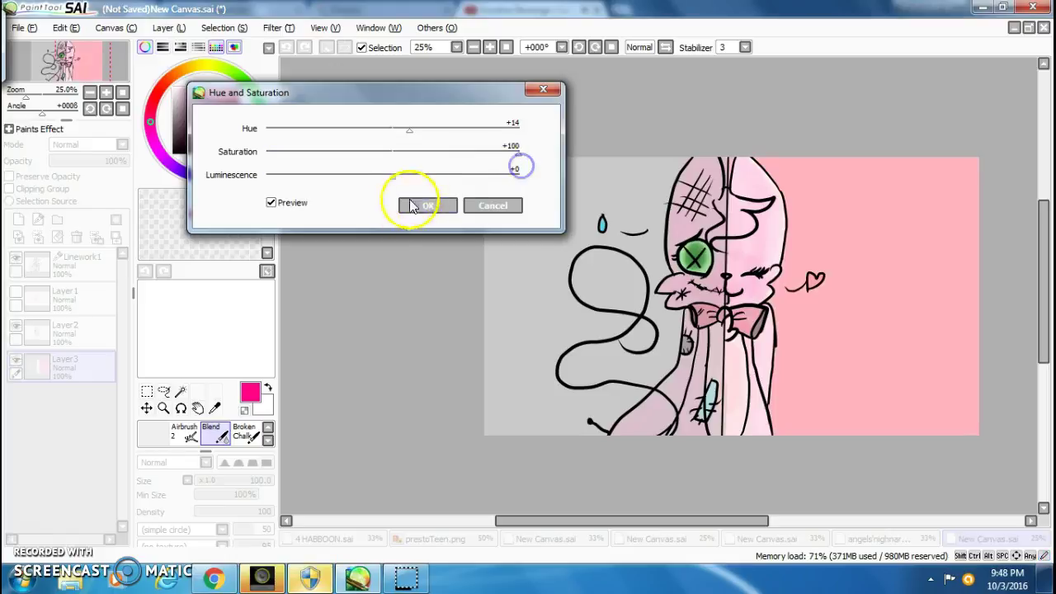
pyautogui.moveTo(390, 175); pyautogui.dragTo(417, 179)
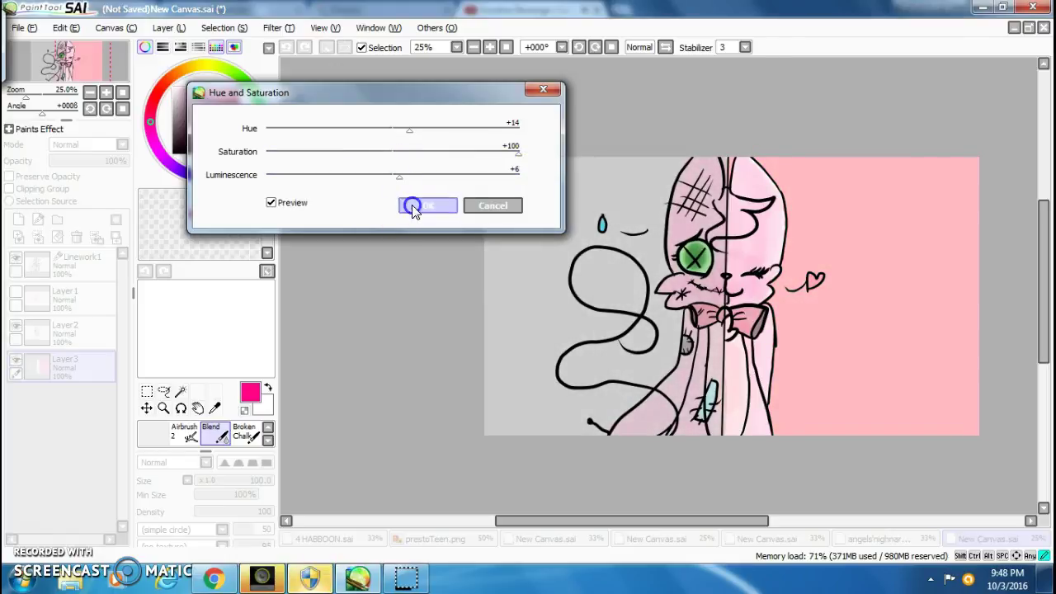
pyautogui.click(411, 206)
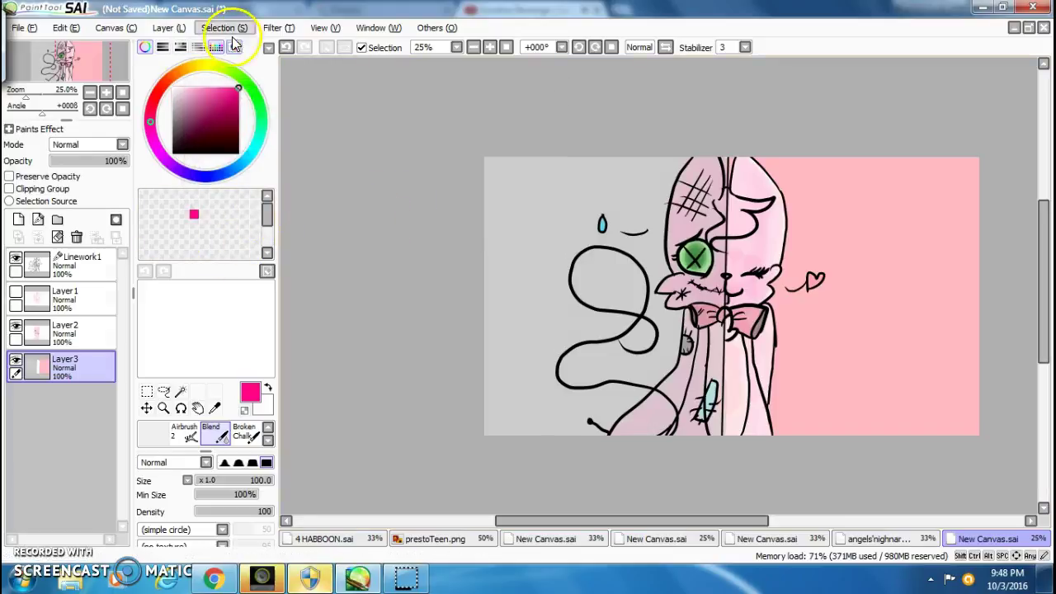
# Adjust Layer3 with Brightness and Contrast: brightness +5, contrast -32 and color deepen +55.
pyautogui.click(272, 28)
pyautogui.click(280, 56)
pyautogui.moveTo(358, 132); pyautogui.dragTo(342, 156)
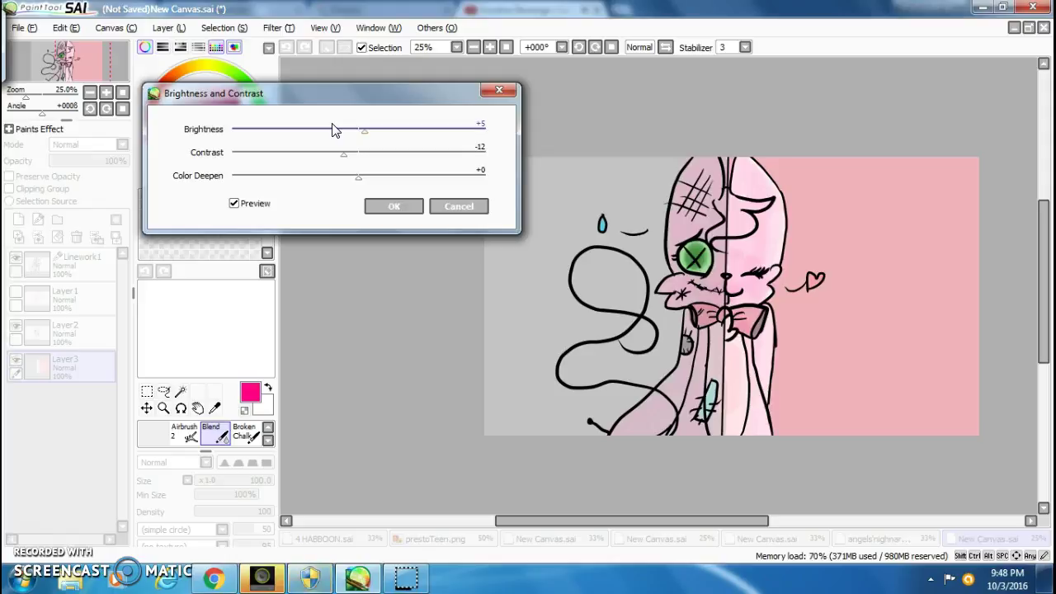
pyautogui.moveTo(344, 156); pyautogui.dragTo(430, 186)
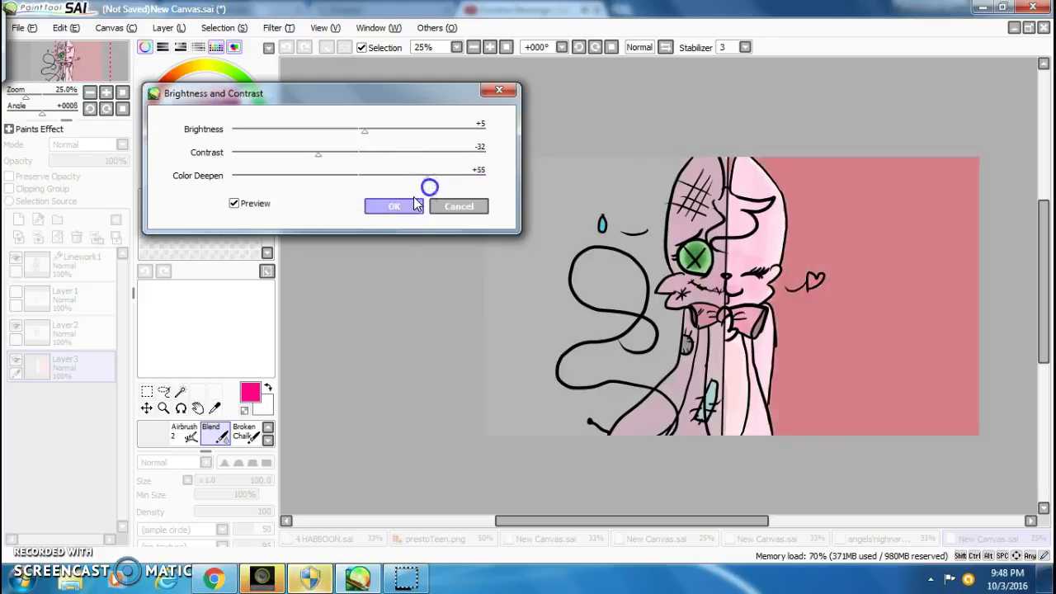
pyautogui.click(392, 206)
# Adjust the cat doll's colours on Layer2 with Hue and Saturation: saturation +27 and luminescence -32, leaving hue at 0.
pyautogui.click(66, 330)
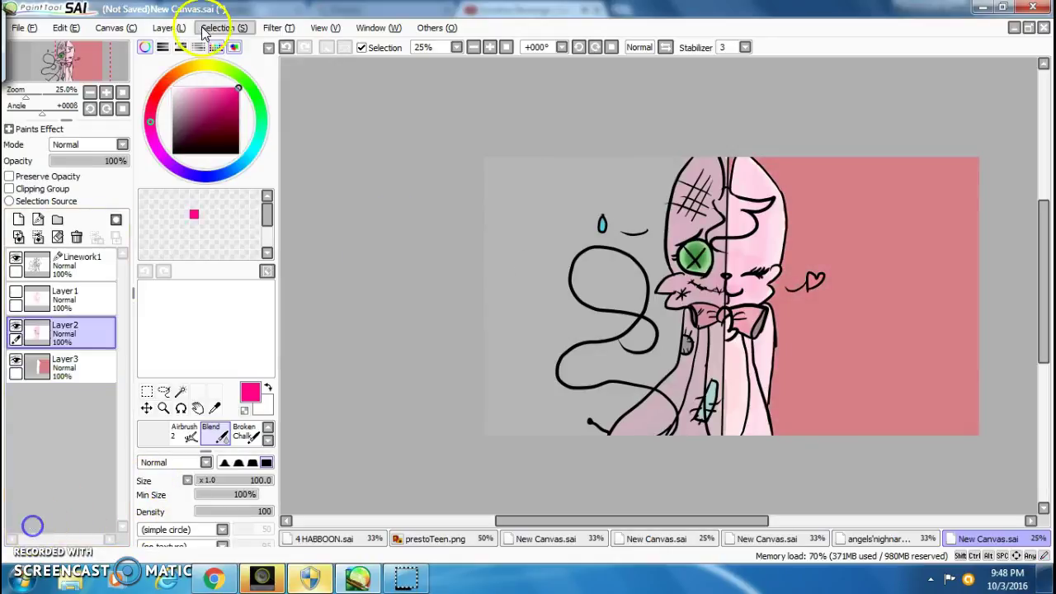
pyautogui.click(299, 28)
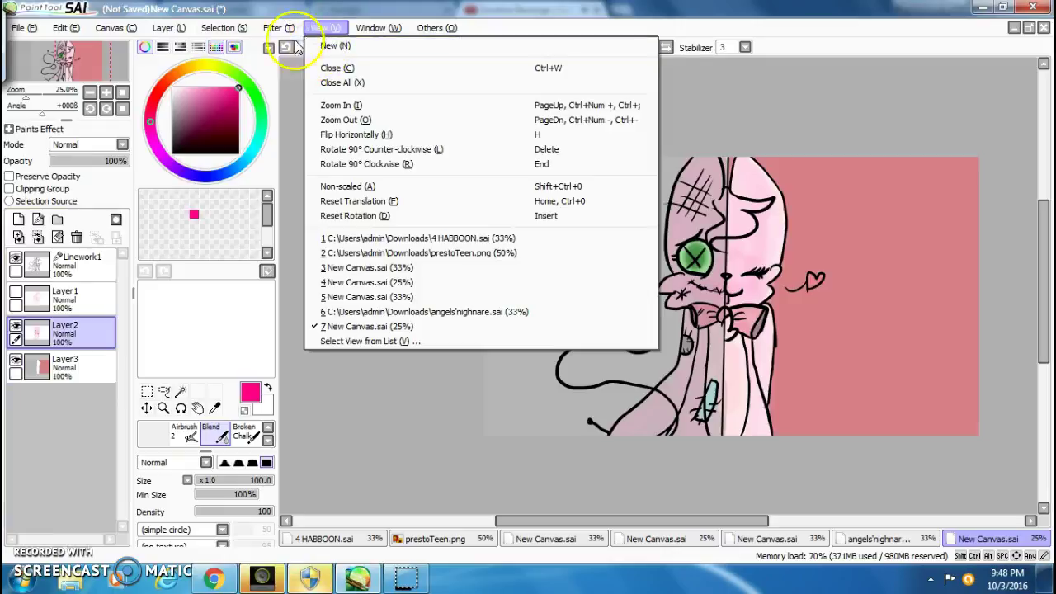
pyautogui.click(284, 45)
pyautogui.moveTo(392, 132)
pyautogui.mouseDown()
pyautogui.moveTo(434, 132)
pyautogui.moveTo(413, 135)
pyautogui.mouseUp()
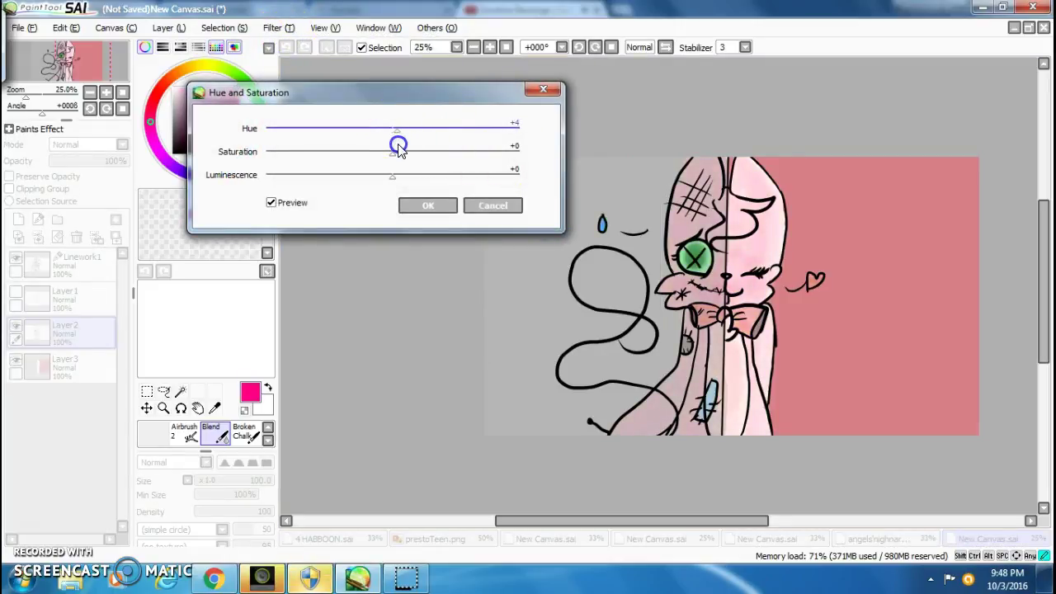
pyautogui.click(394, 147)
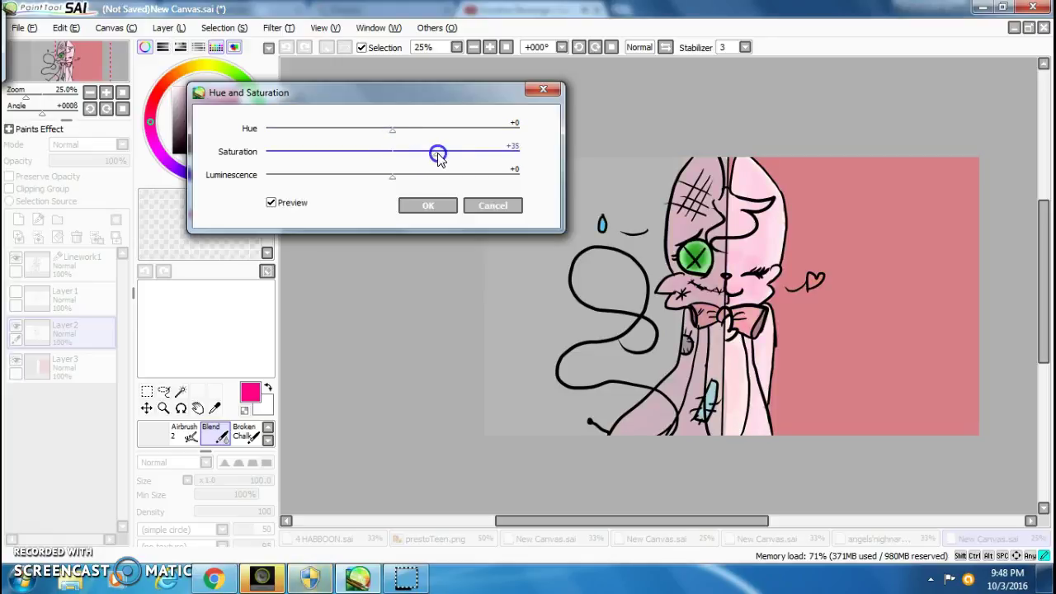
pyautogui.moveTo(414, 181); pyautogui.dragTo(353, 182)
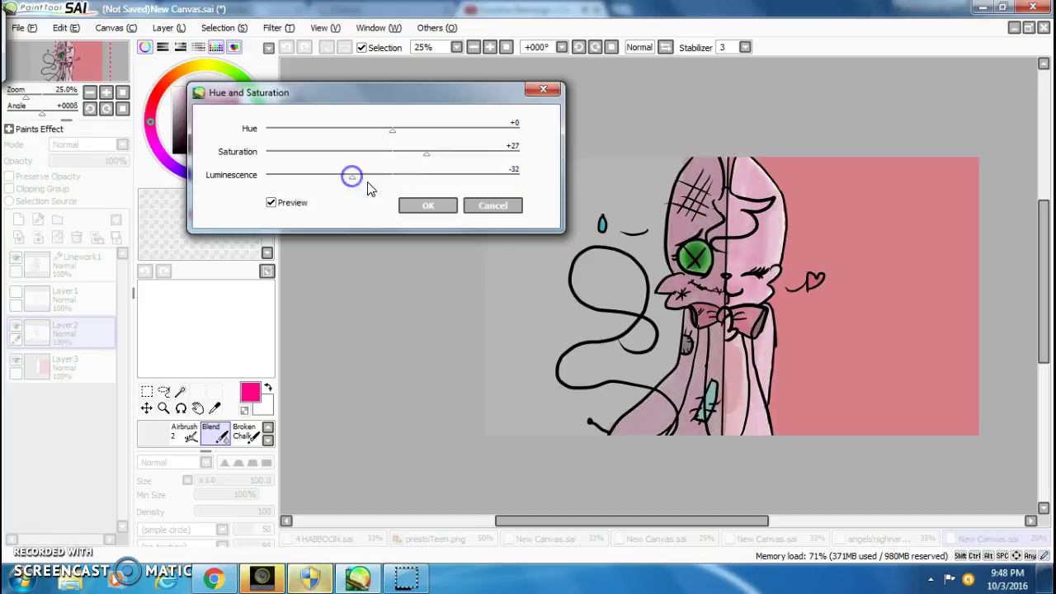
pyautogui.click(431, 205)
# Adjust Layer2 with Brightness and Contrast: brightness +20, contrast +27 and color deepen +28.
pyautogui.click(279, 27)
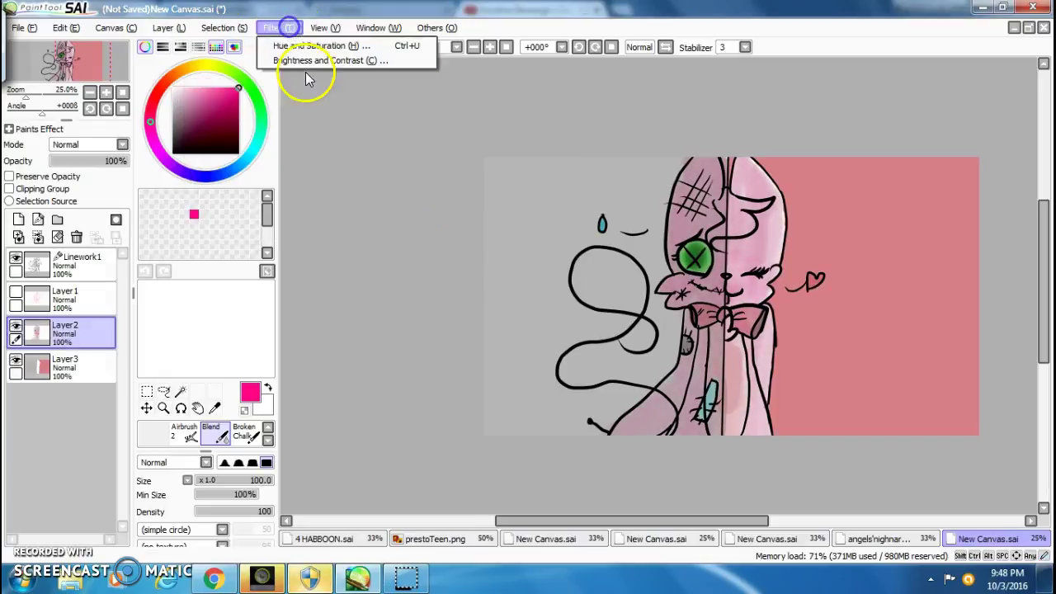
pyautogui.click(306, 63)
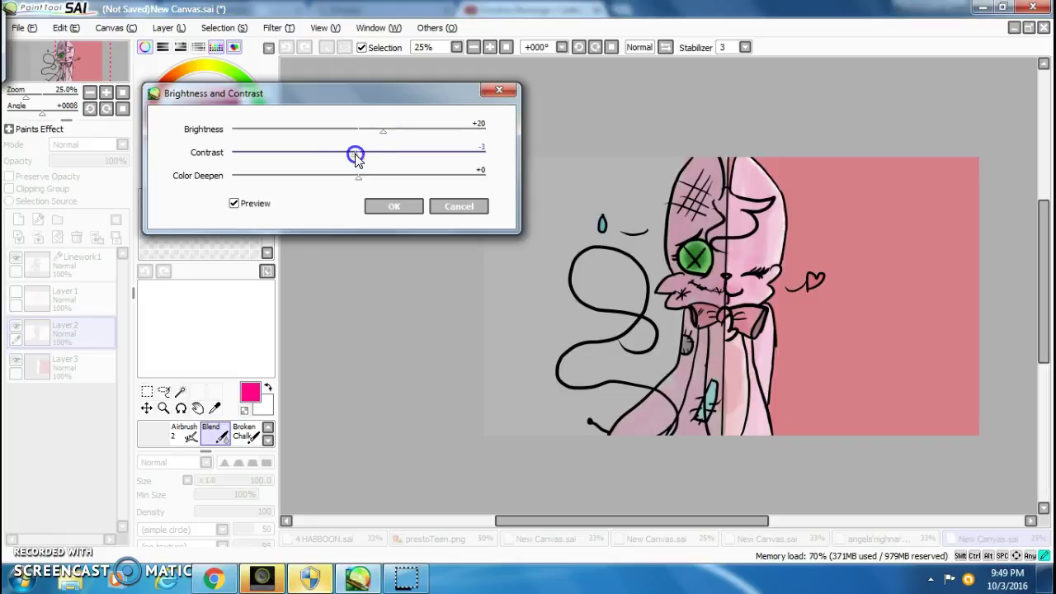
pyautogui.moveTo(320, 162); pyautogui.dragTo(390, 182)
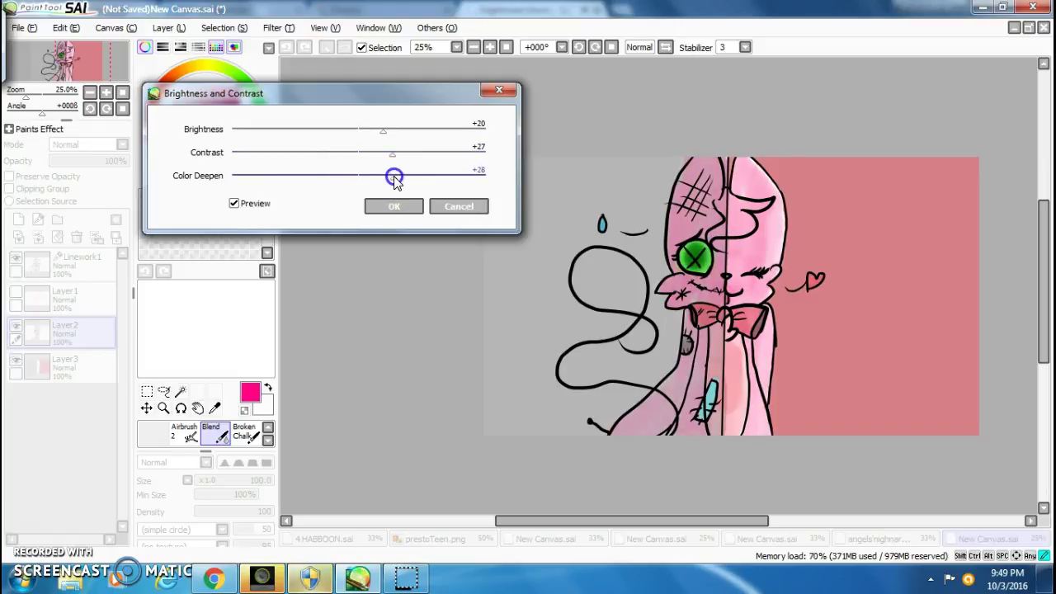
pyautogui.click(393, 206)
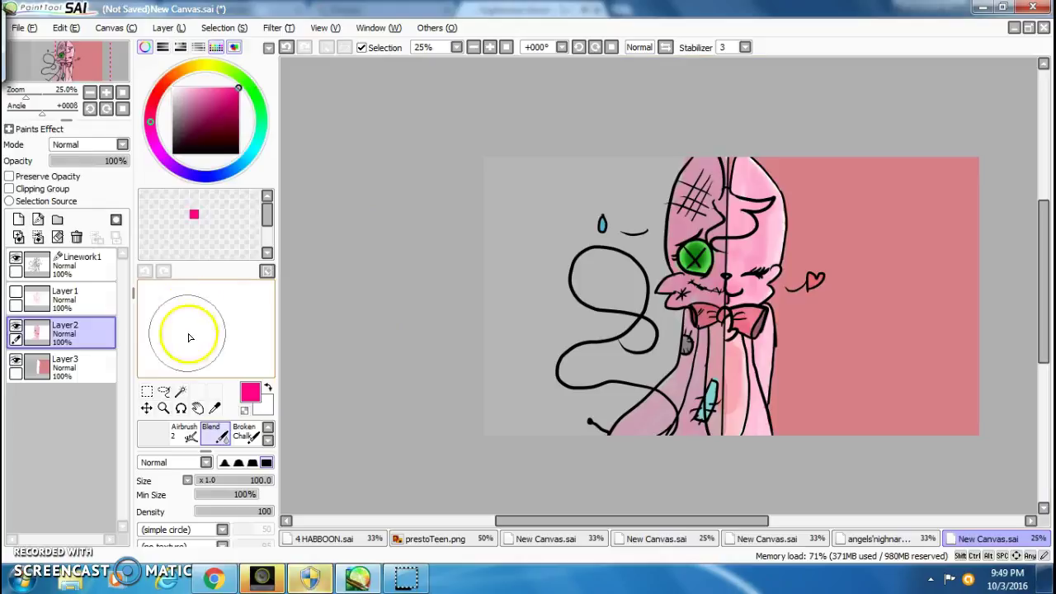
# Handwrite tiny lettering in the lower-left corner of the grey background on Layer2 using the Ink Pen in black at size 0.5.
pyautogui.click(267, 440)
pyautogui.click(153, 434)
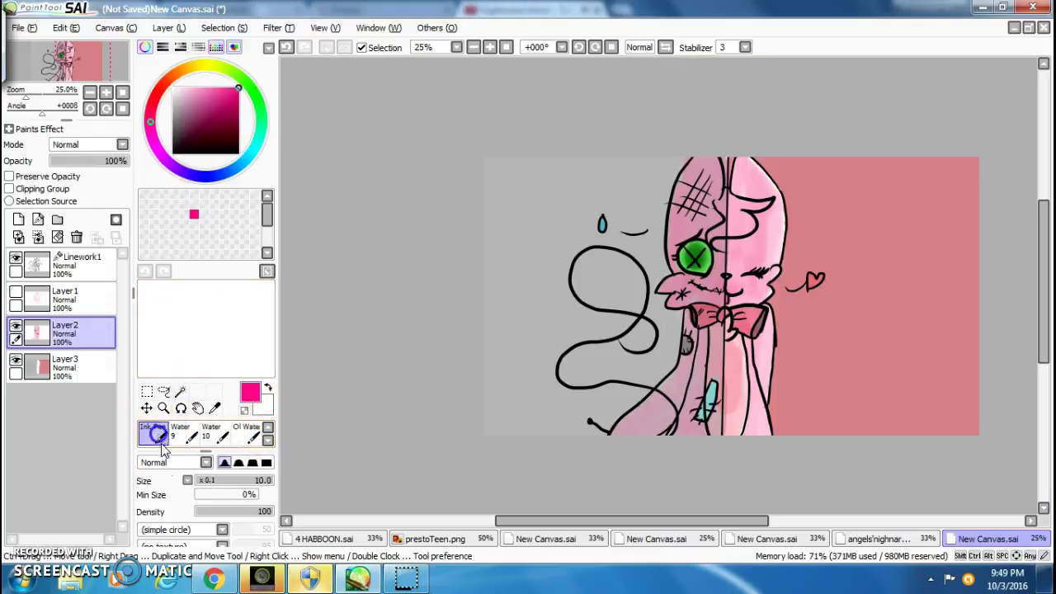
pyautogui.click(173, 152)
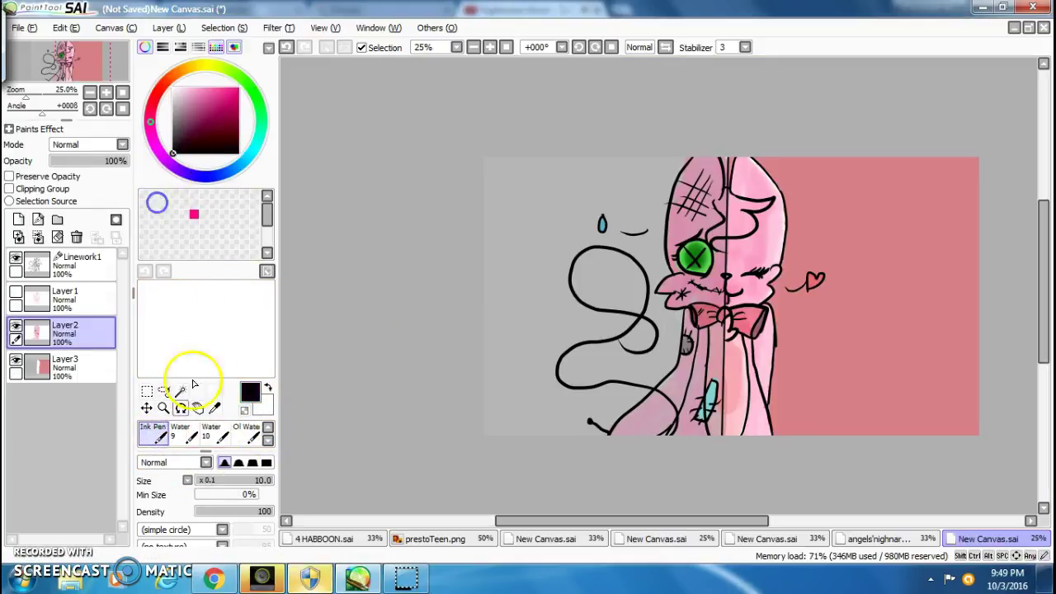
pyautogui.moveTo(205, 482); pyautogui.dragTo(201, 484)
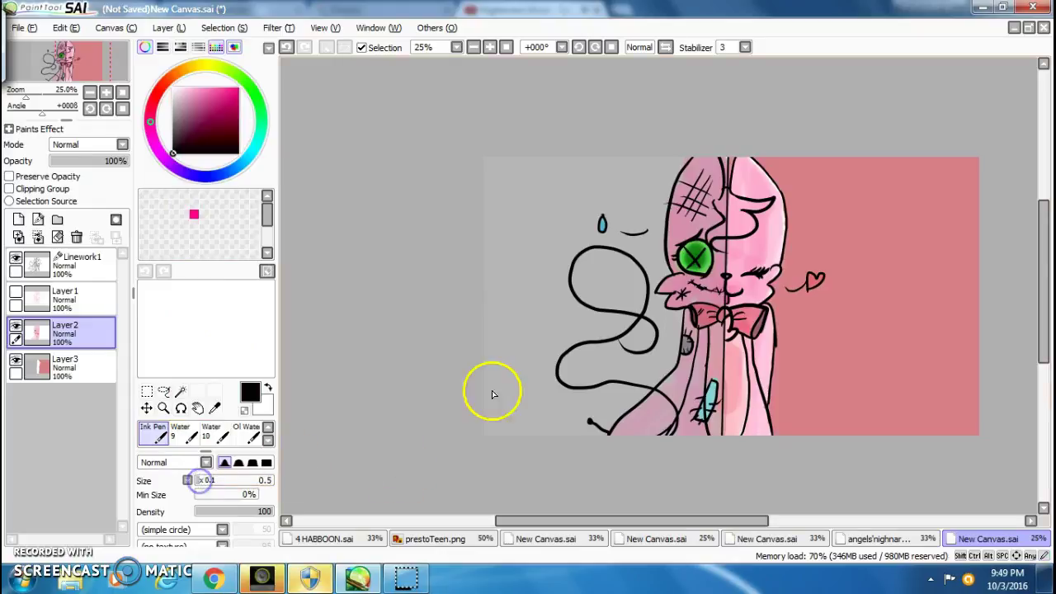
pyautogui.scroll(8, 493, 393)
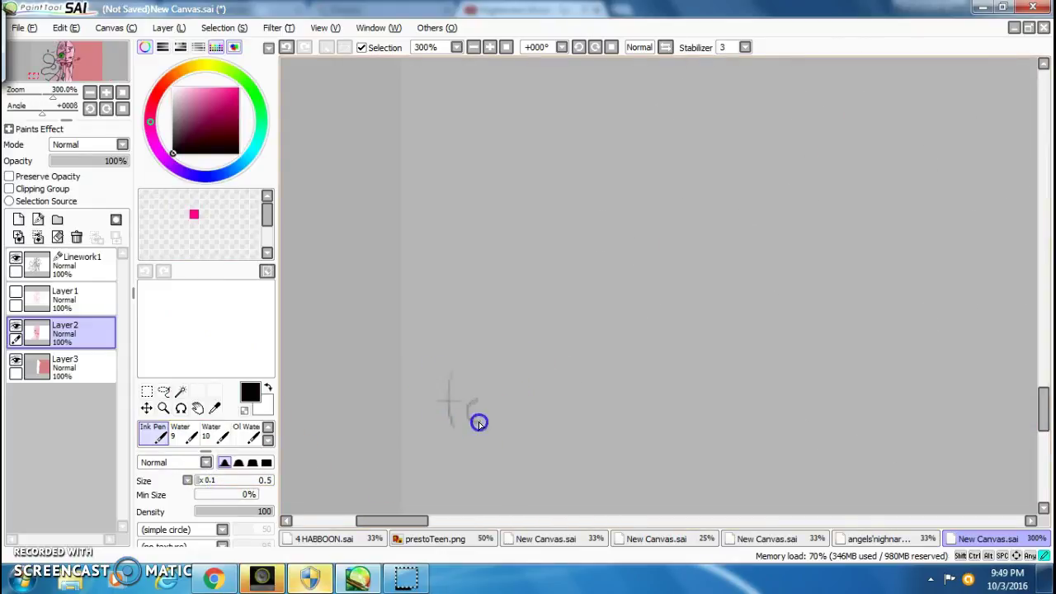